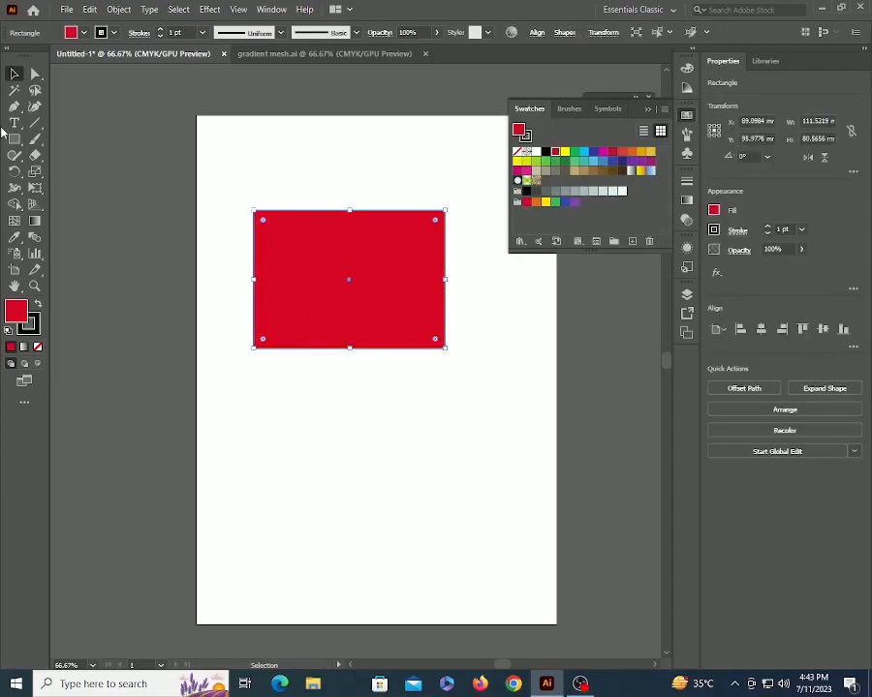
- Add a mesh point in the upper-left part of the red rectangle with the Mesh tool
key("u")
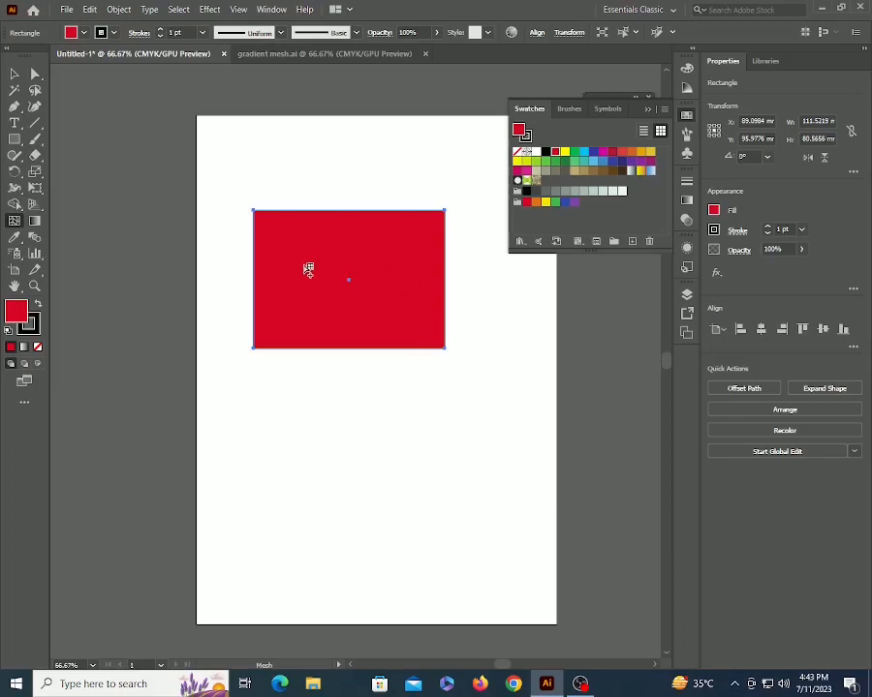
left_click(306, 266)
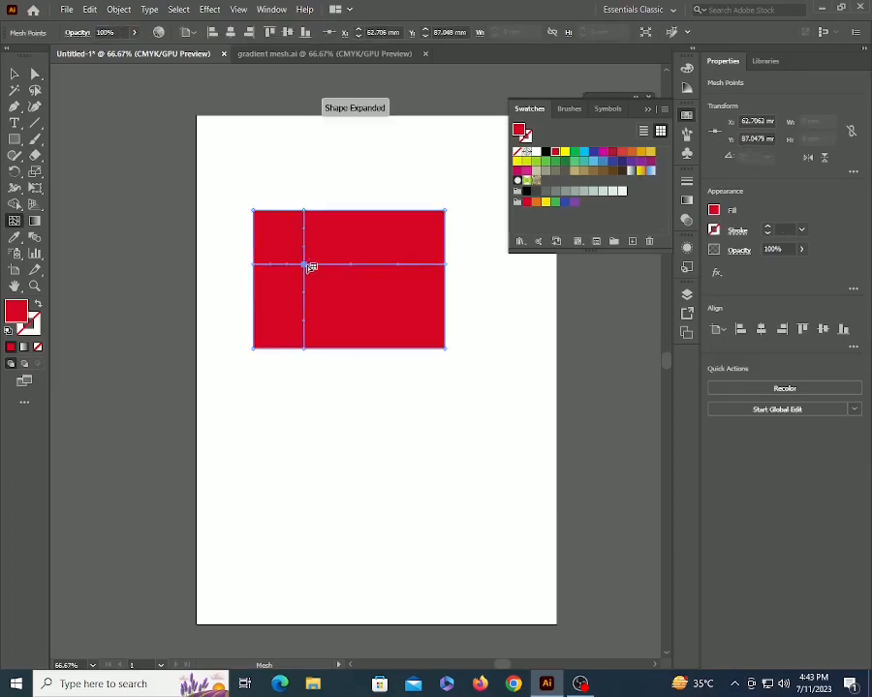
key("super+plus")
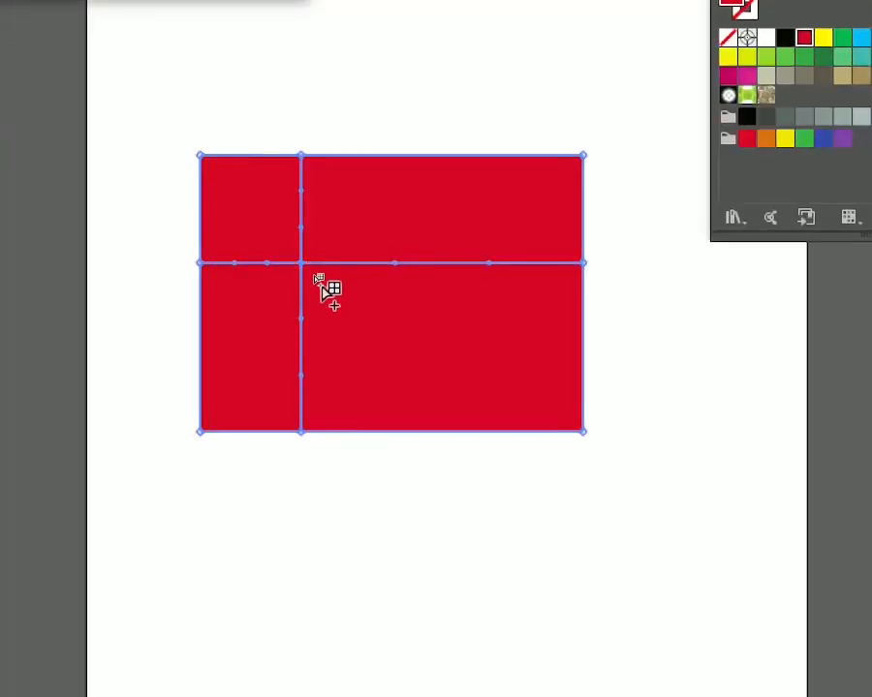
key("super+Escape")
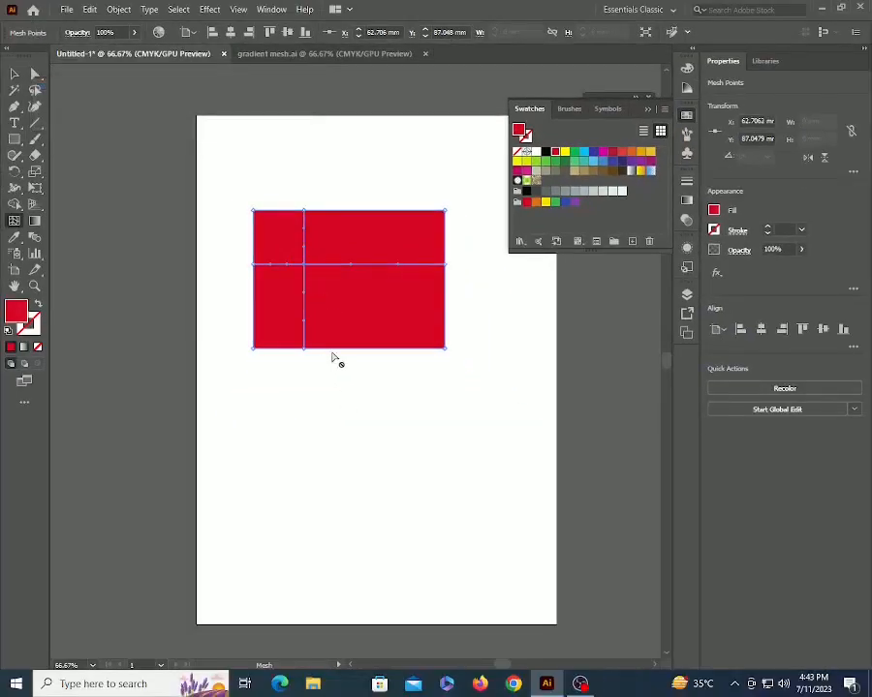
- Colour the rectangle's inner mesh point white and deselect the shape
left_click(375, 456)
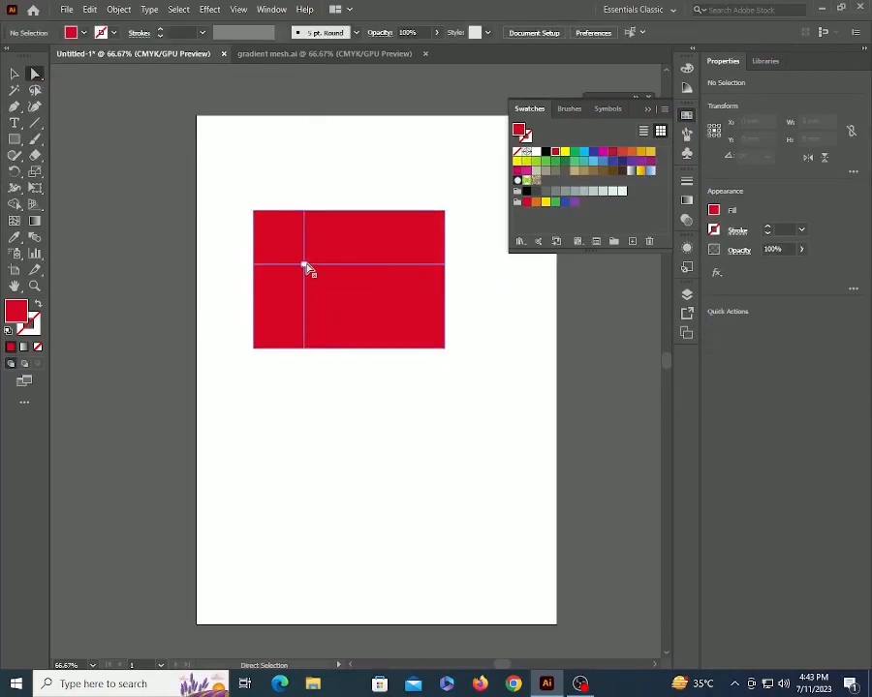
left_click(306, 267)
left_click(536, 152)
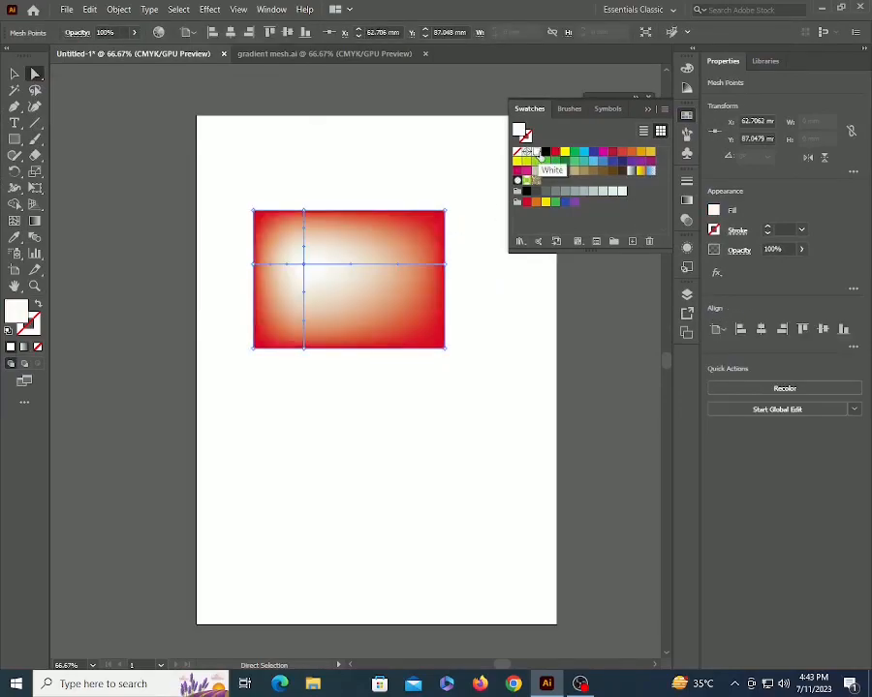
left_click(406, 445)
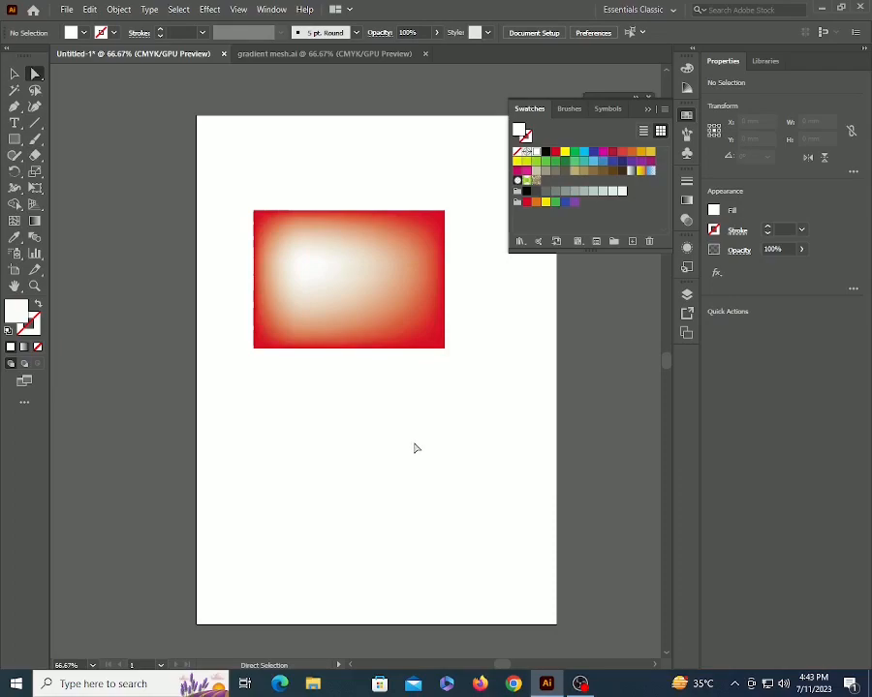
- Undo the rectangle's white mesh colouring and delete the rectangle
left_click(384, 288)
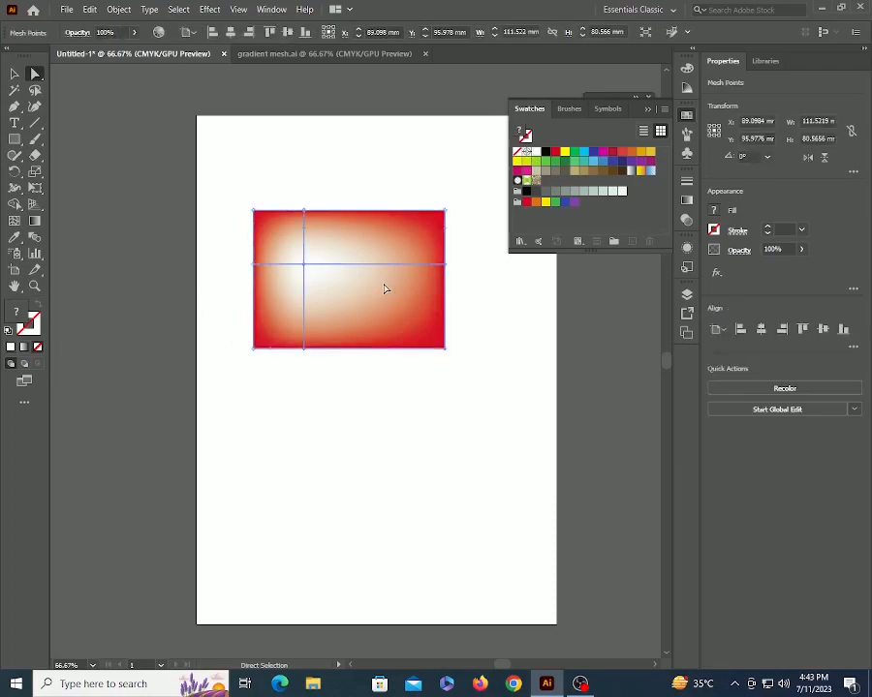
key("ctrl+z")
left_click(385, 287)
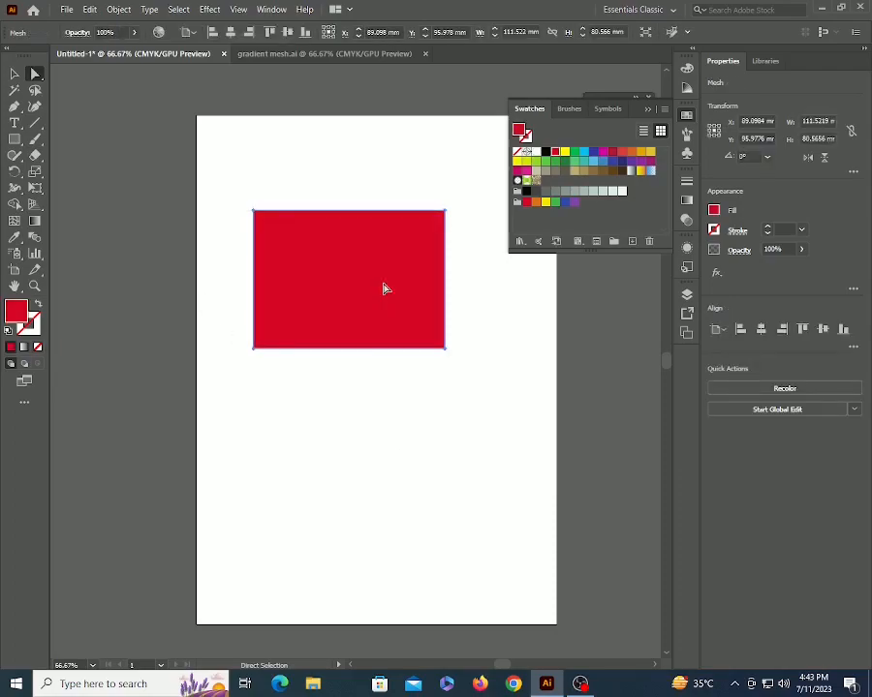
key("Delete")
- Draw a red circle about 77 mm in diameter and add a mesh point near its centre
key("l")
left_click_drag(332, 290, 399, 356)
key("a")
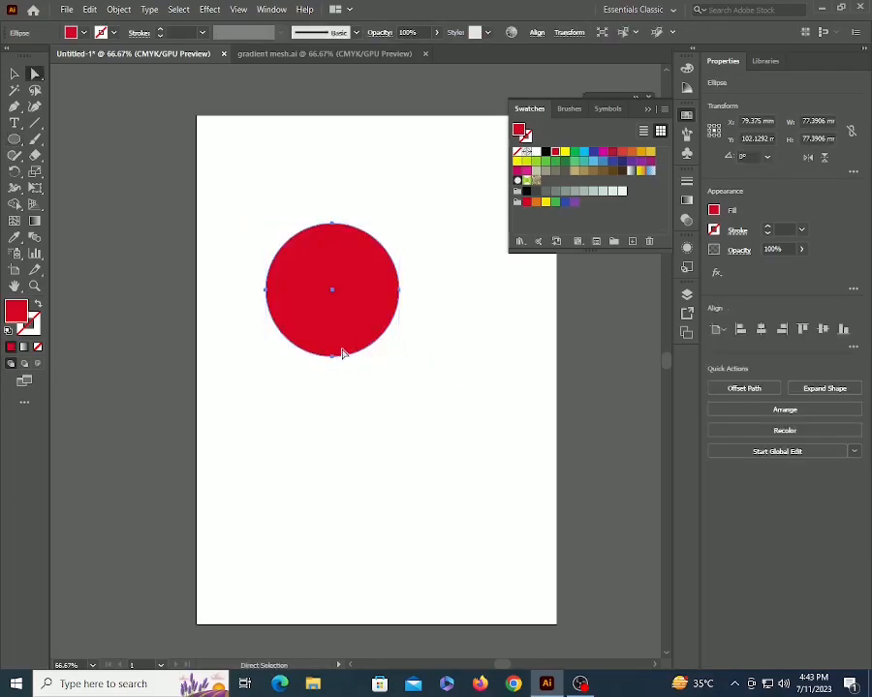
key("u")
left_click(326, 302)
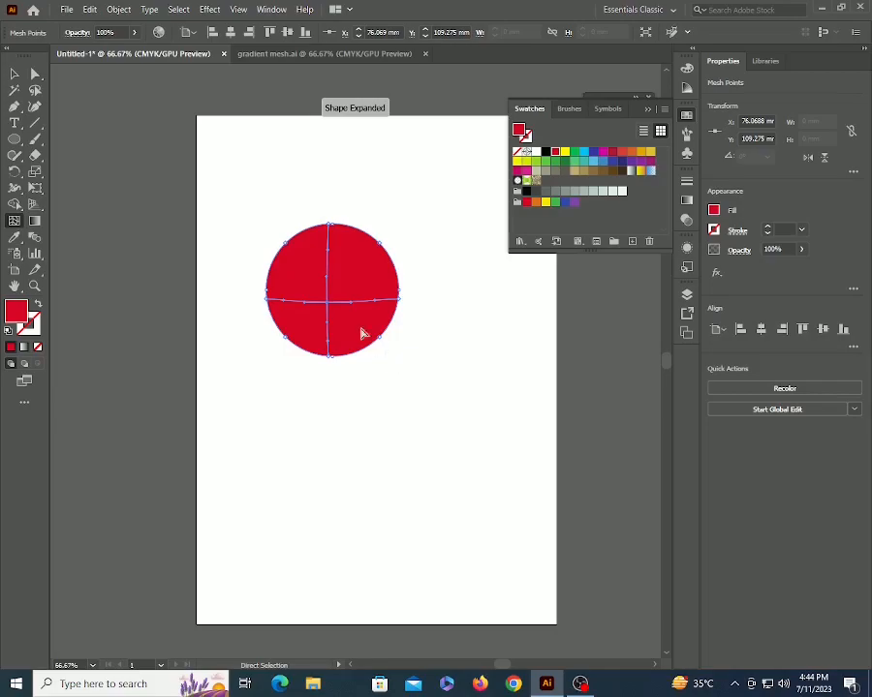
- Colour the circle's central mesh point white
key("ctrl+space")
left_click(355, 284, "ctrl")
left_click(355, 283, "ctrl")
left_click_drag(355, 414, 415, 352)
key("a")
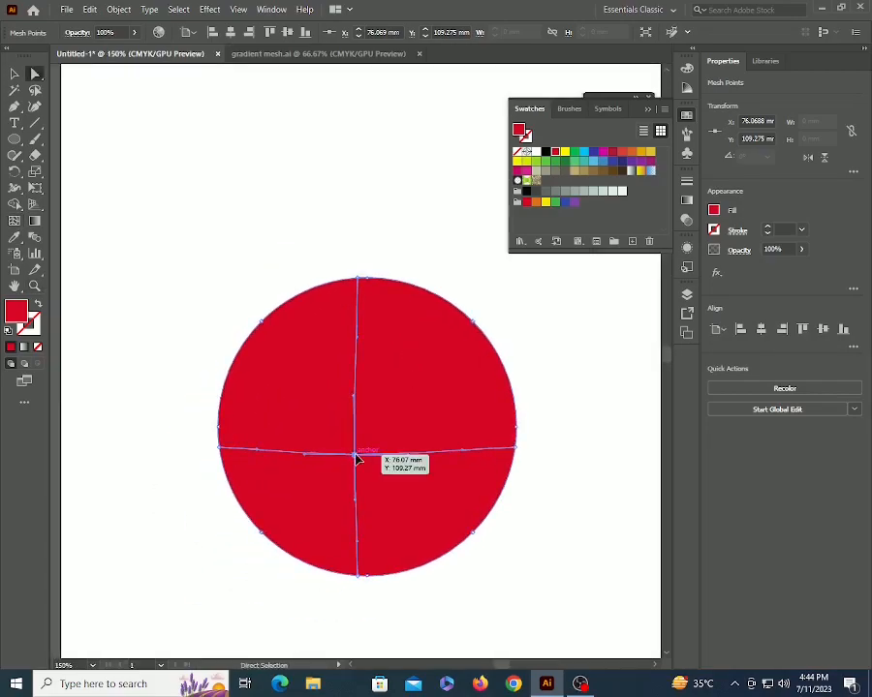
left_click(536, 152)
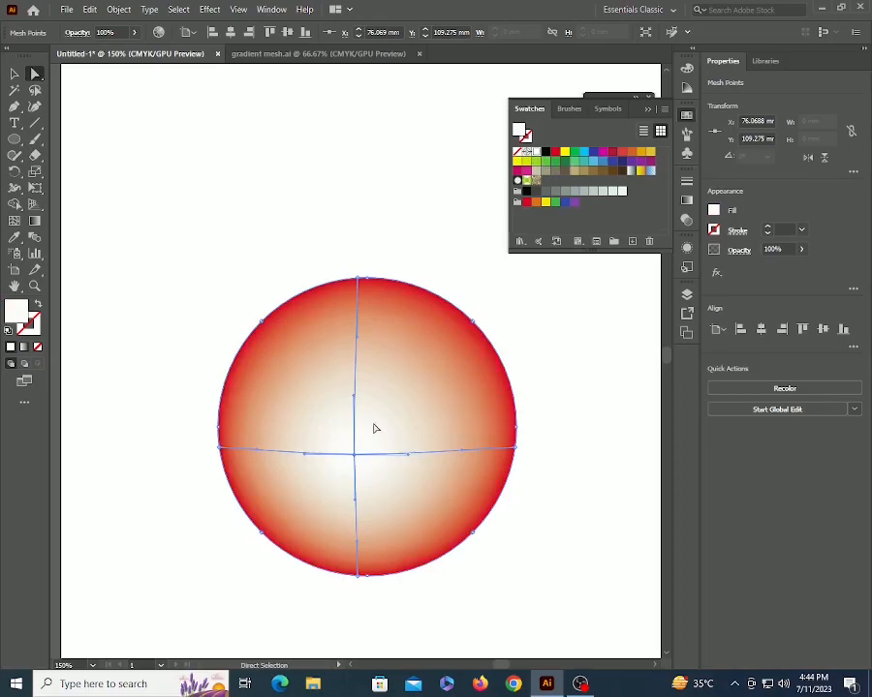
- Add two more mesh points to the circle, one just above right of the centre point and one below left
key("u")
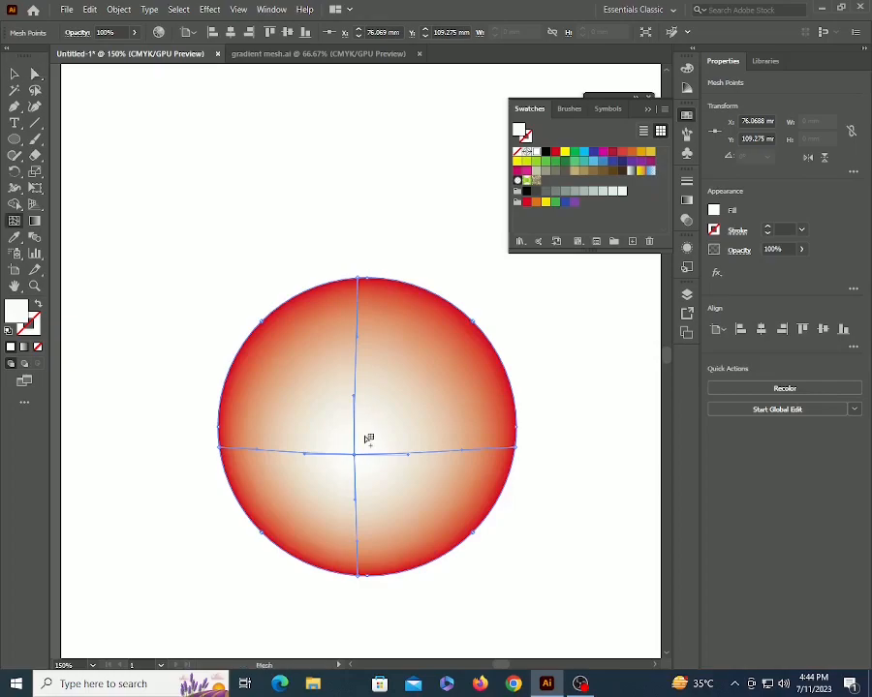
left_click(366, 432)
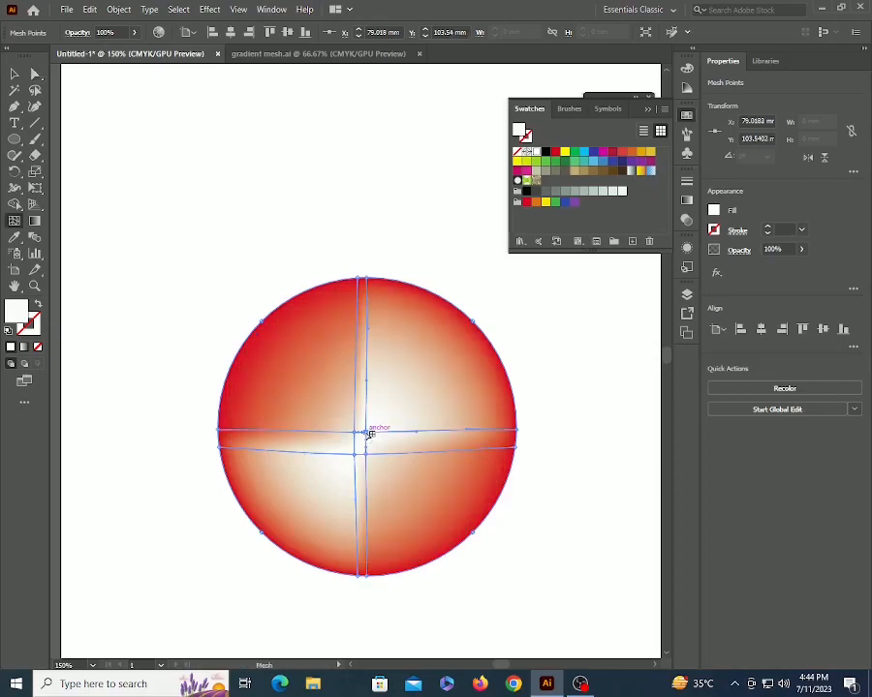
left_click(343, 494)
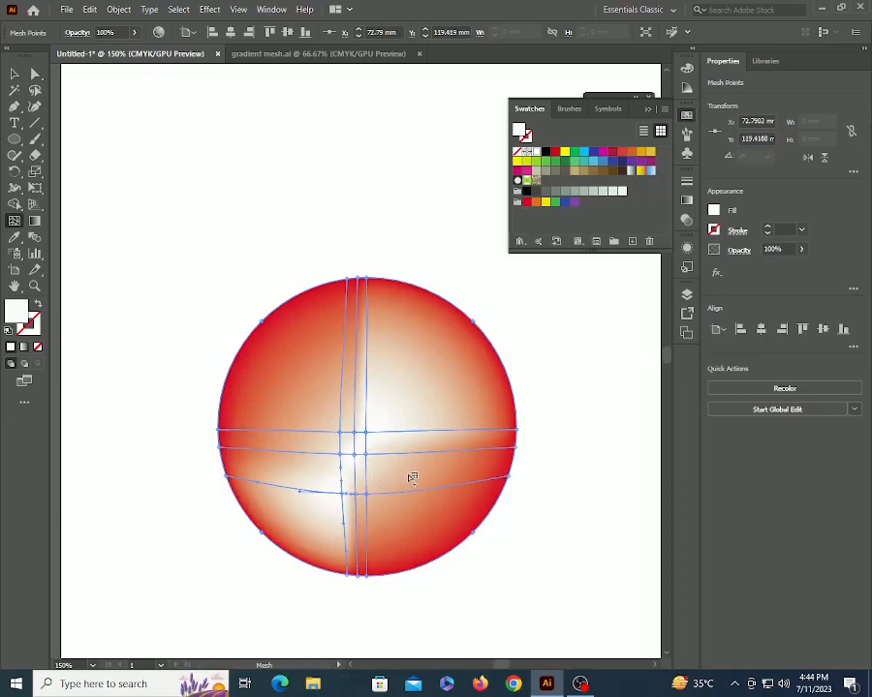
- Colour the mesh points along the vertical mesh line left of the white centre red, then deselect
key("a")
left_click(343, 494)
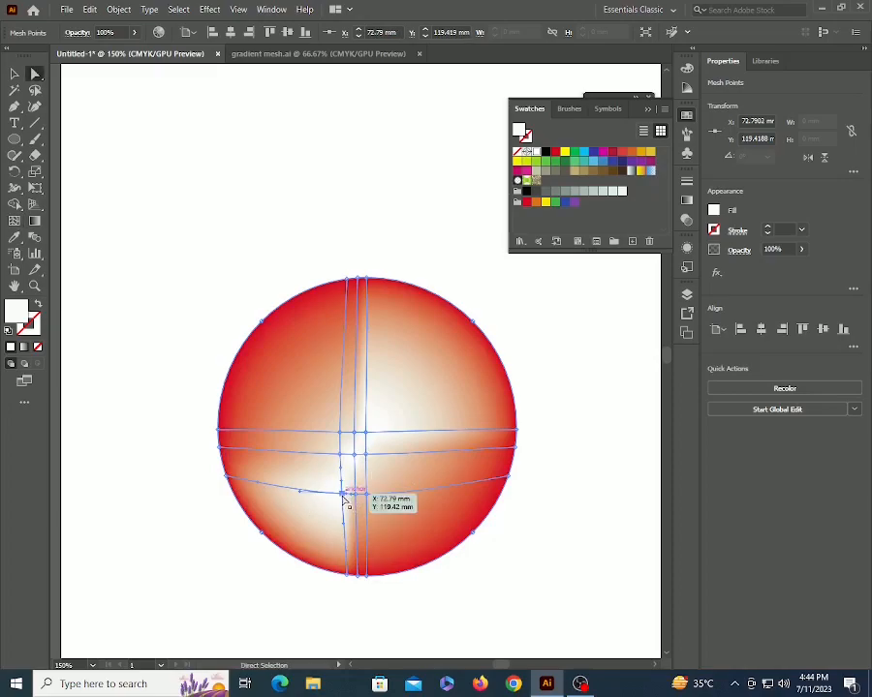
left_click_drag(304, 251, 373, 369)
left_click_drag(335, 597, 351, 588)
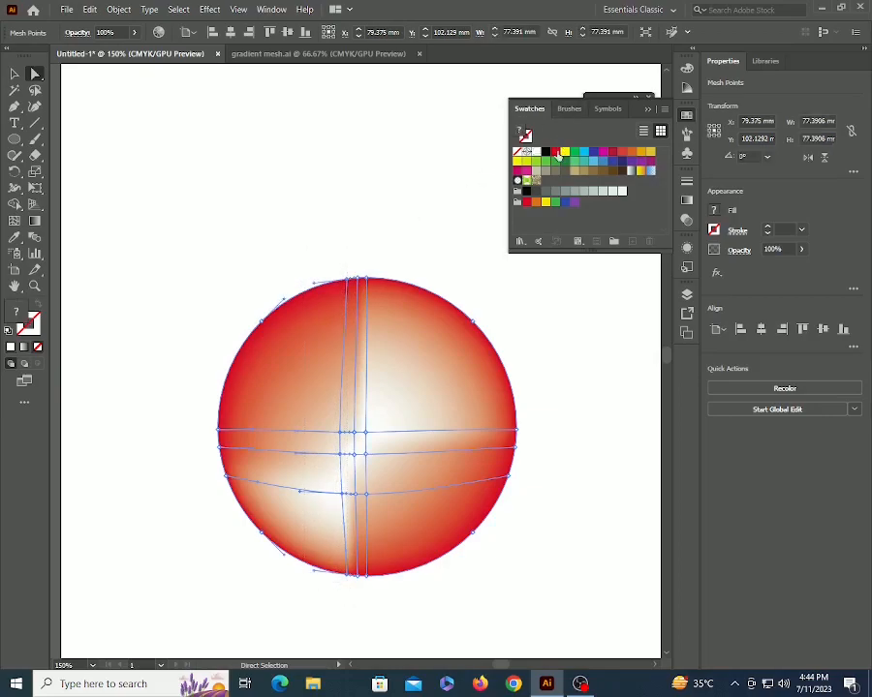
left_click(555, 152)
left_click(570, 424)
- Colour the three inner mesh points on the vertical line right of the white centre red
left_click(366, 434)
left_click(365, 456, "shift")
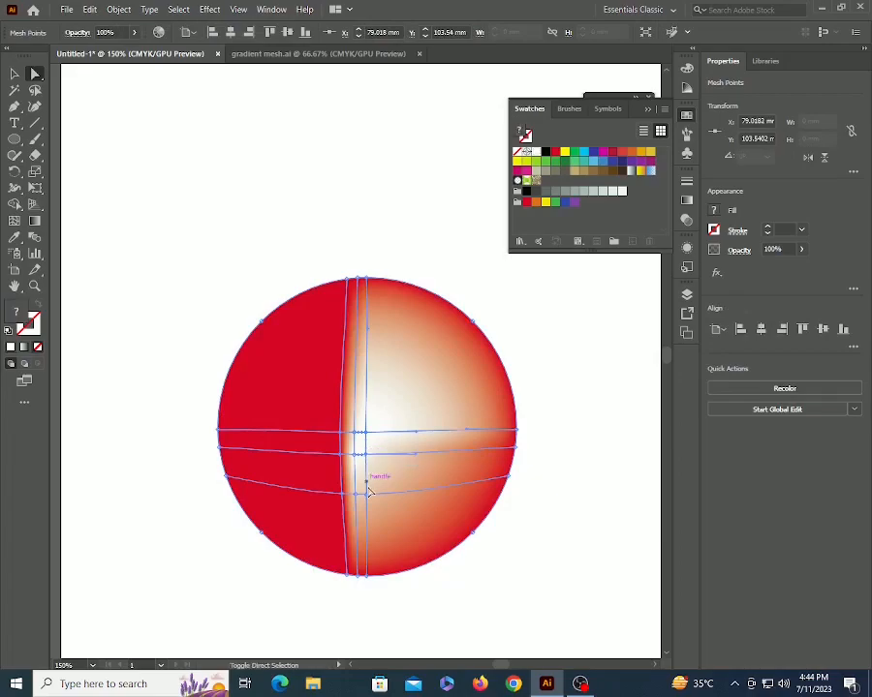
left_click(367, 494, "shift")
left_click(555, 152)
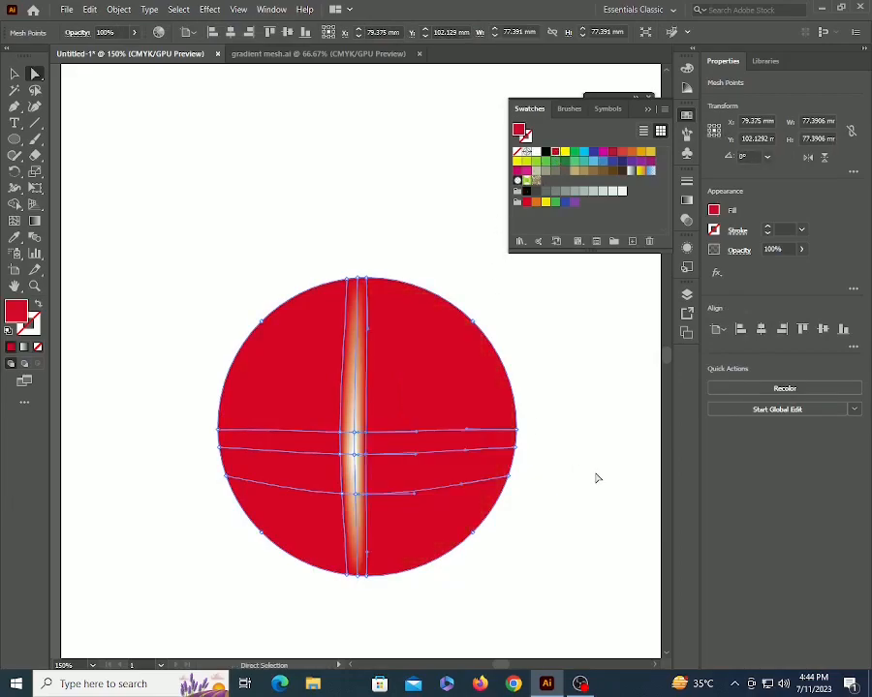
left_click(590, 469)
- Move the upper inner mesh point left of the centre up and outward, and bend the mesh line from the circle's left edge
left_click(217, 438)
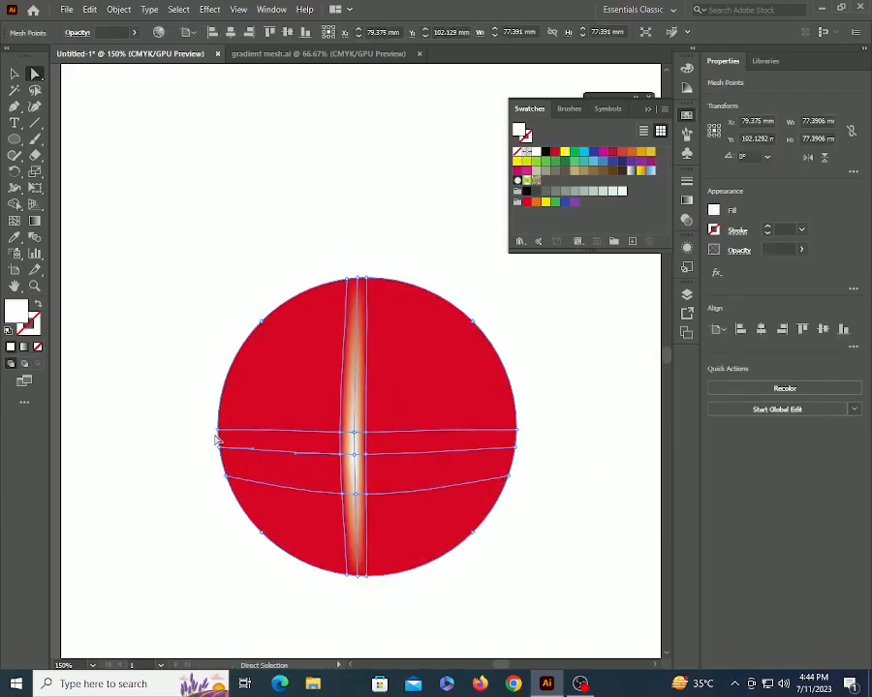
left_click(278, 409)
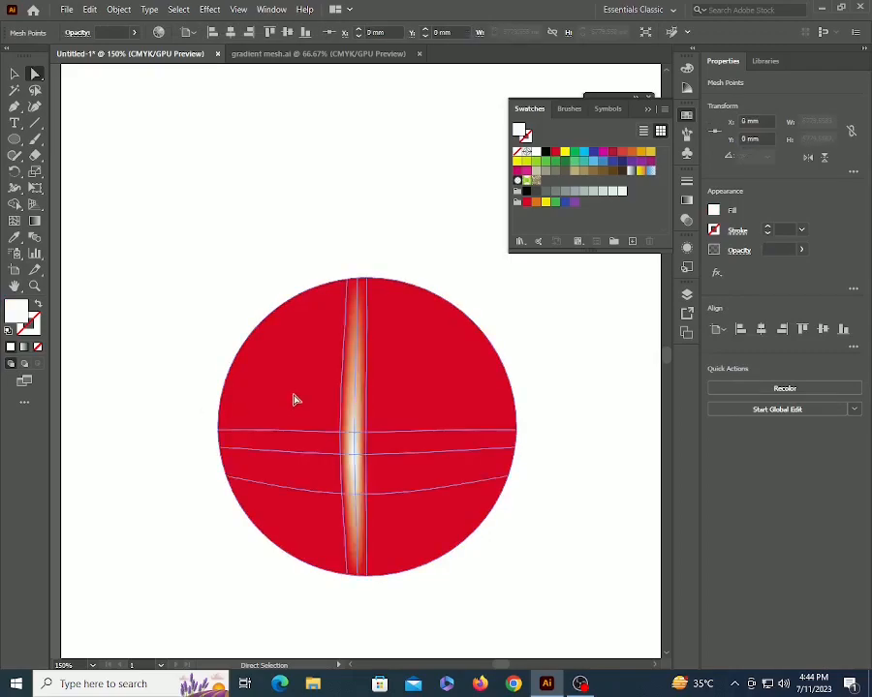
left_click(342, 432)
left_click_drag(340, 435, 295, 395)
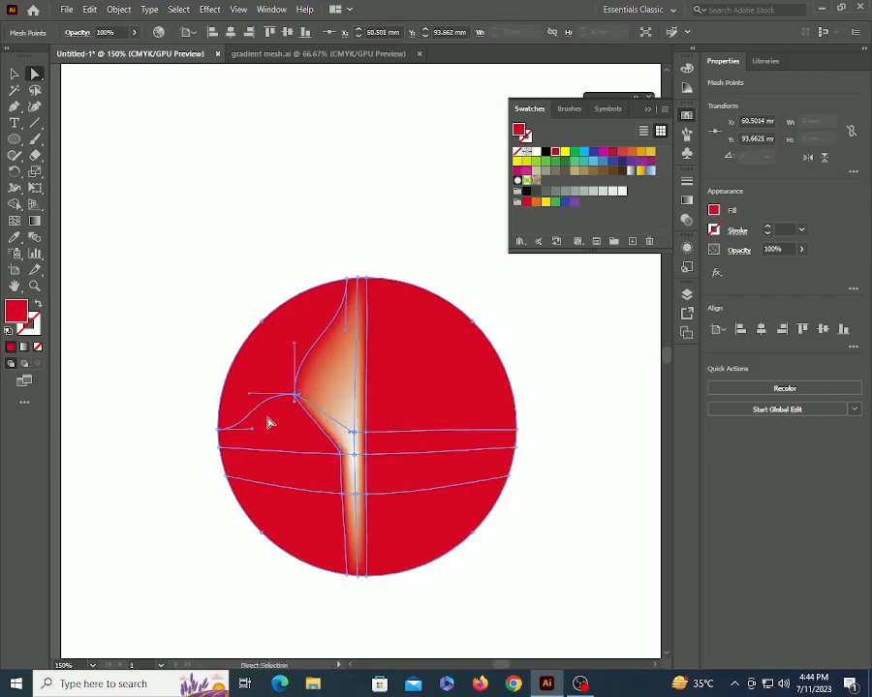
left_click_drag(254, 433, 271, 442)
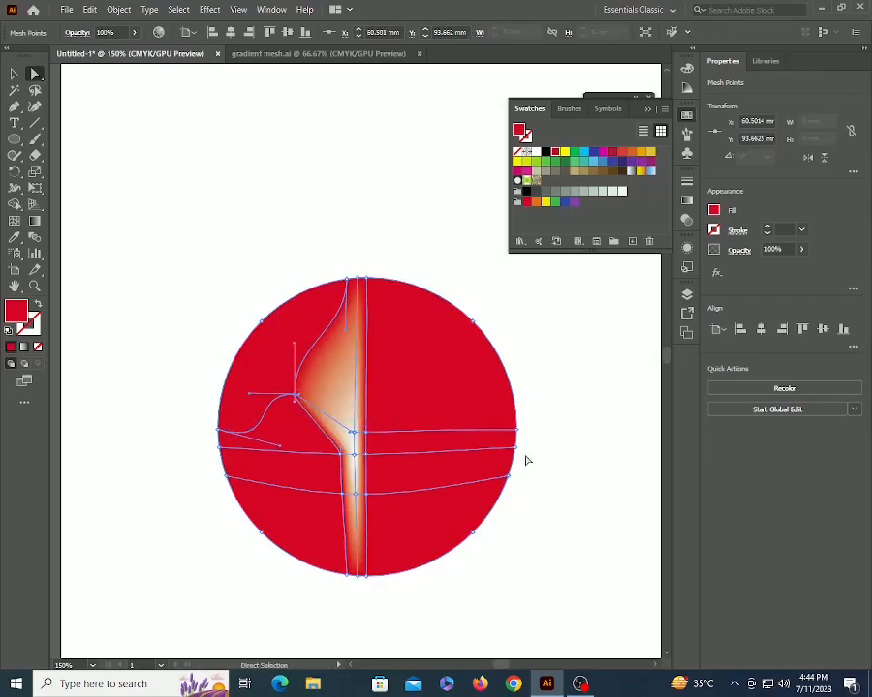
- Bend the middle horizontal mesh line downward in the circle's right half using its point handle, and deselect everything
left_click(366, 455)
left_click_drag(418, 461, 461, 506)
key("ctrl+shift+a")
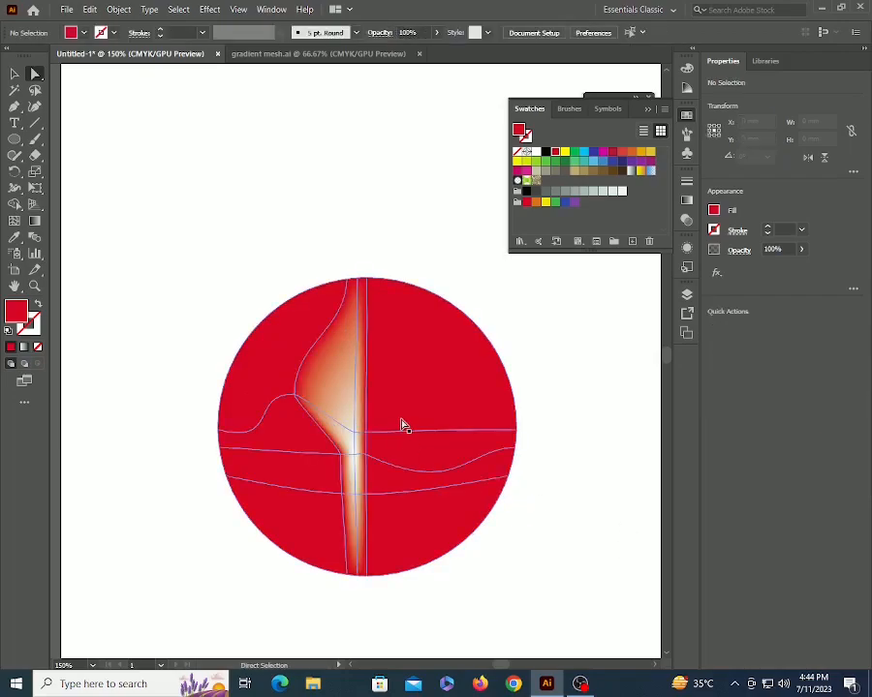
- Delete the red and white mesh circle from the artboard
key("z")
left_click(388, 395, "alt")
left_click(387, 395, "alt")
key("v")
left_click(365, 369)
key("Delete")
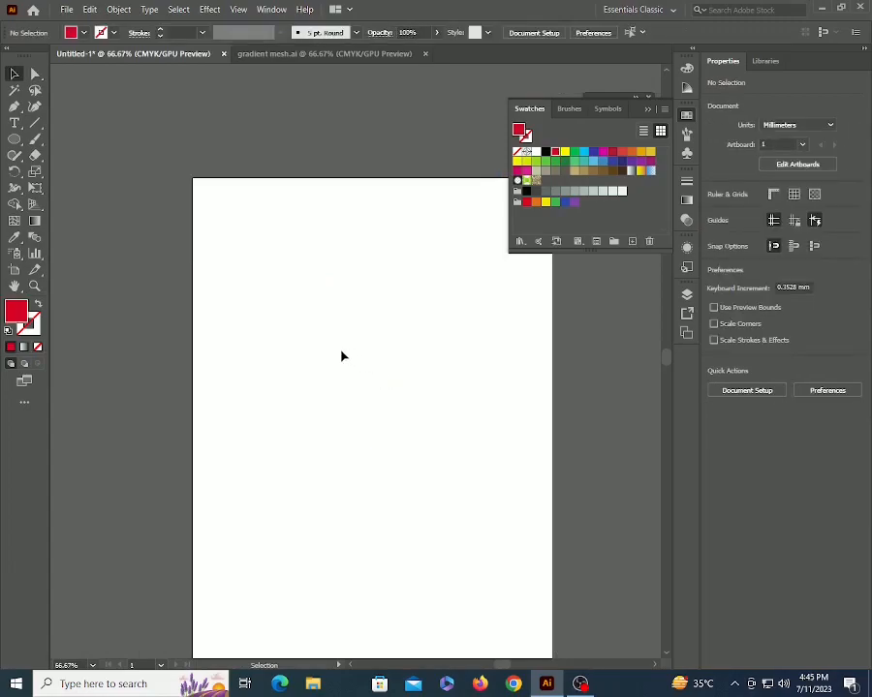
- Draw a circle about 84 mm in diameter with no fill and a red stroke
key("l")
left_click_drag(290, 305, 437, 450)
left_click(38, 346)
key("x")
left_click(10, 346)
key("v")
left_click(426, 537)
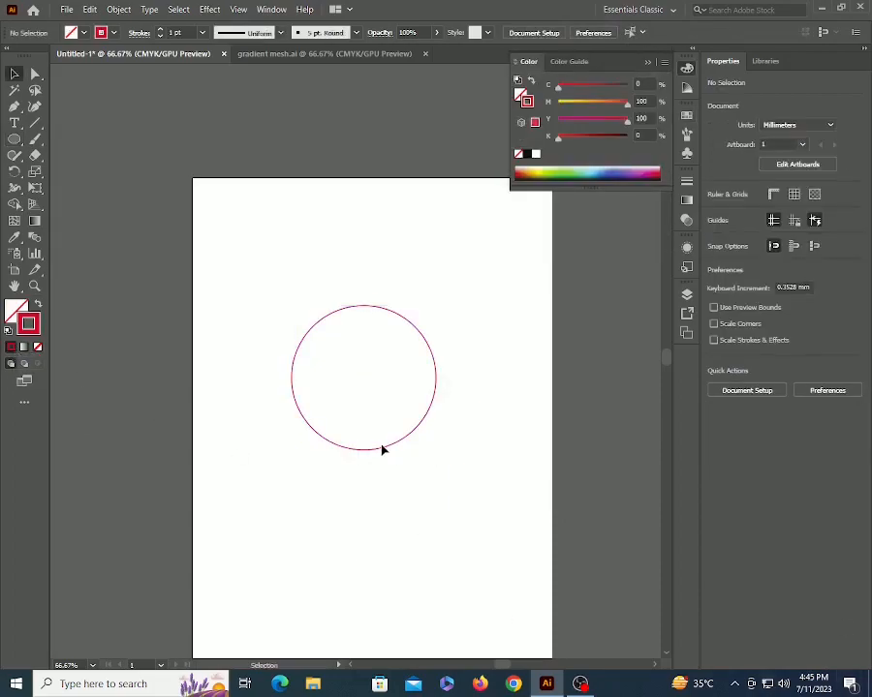
- Add mesh points along the unfilled circle's upper edge and inside it to build a grid of mesh lines
left_click(391, 449)
key("u")
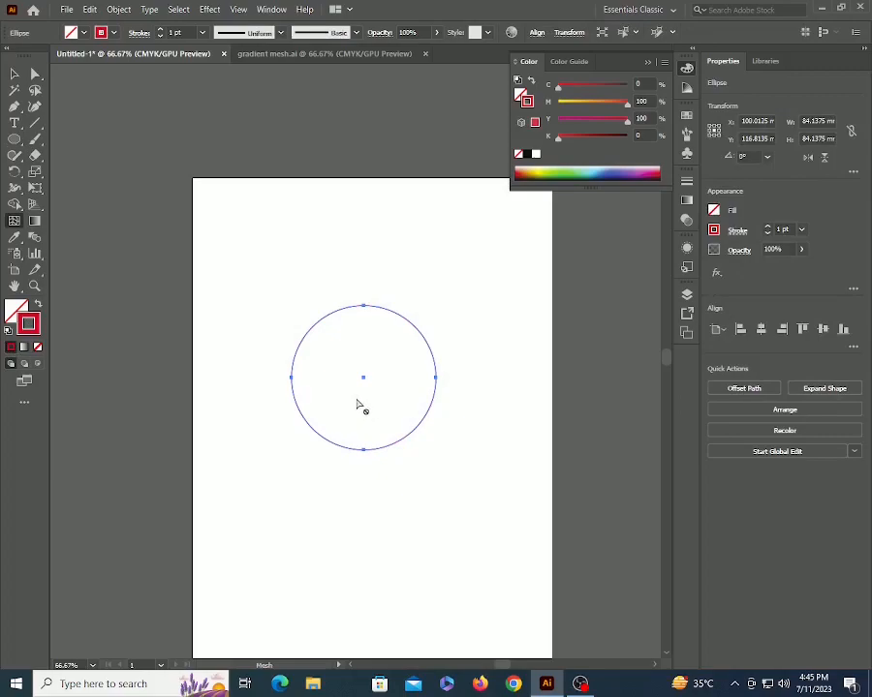
left_click(331, 320)
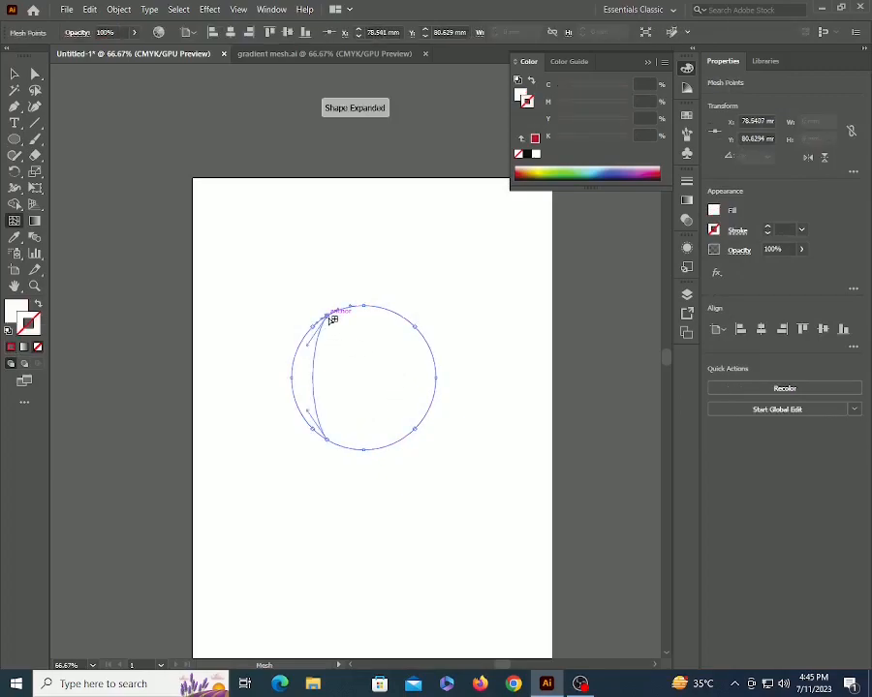
left_click(403, 317)
left_click(366, 417)
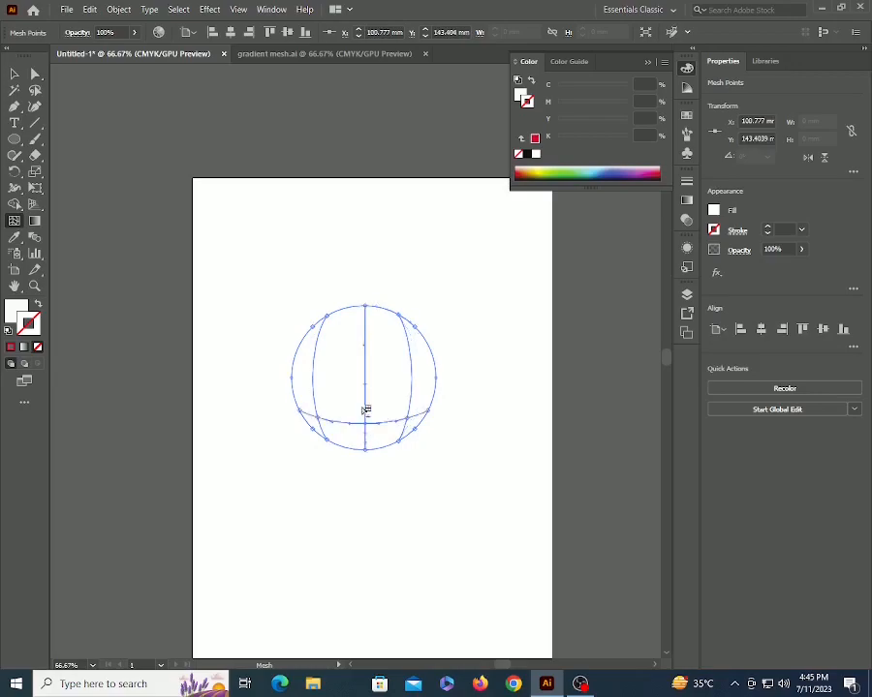
left_click(349, 385)
left_click(384, 340)
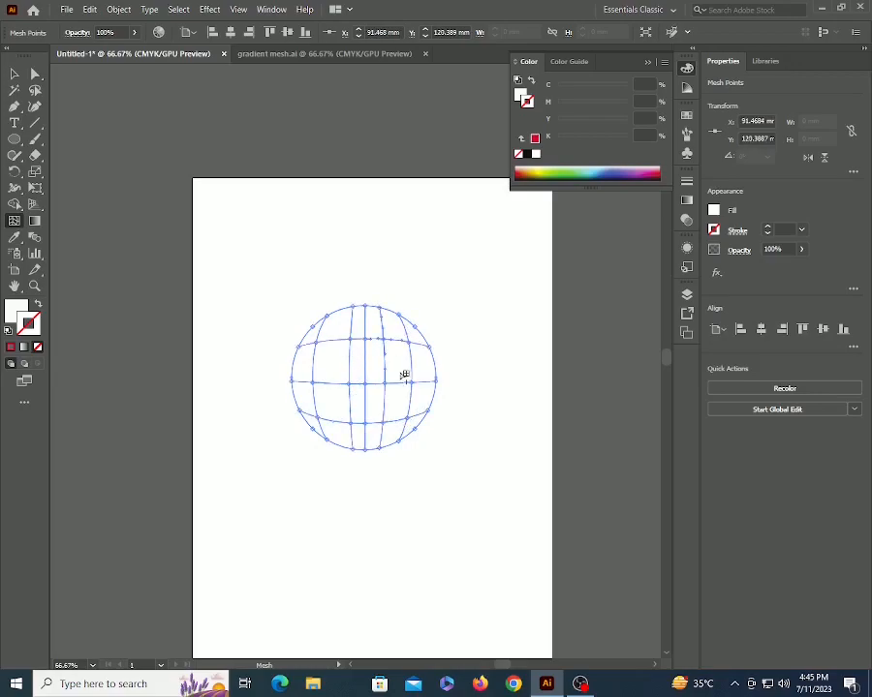
- Check the unfilled circle's mesh points with Direct Selection and delete the whole mesh circle
key("a")
left_click(345, 290)
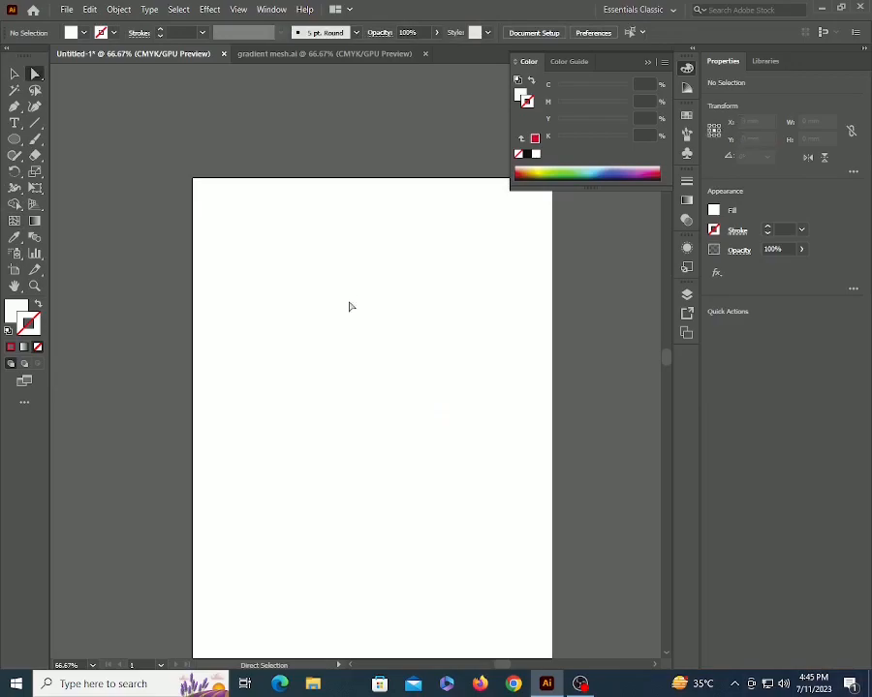
left_click(367, 341)
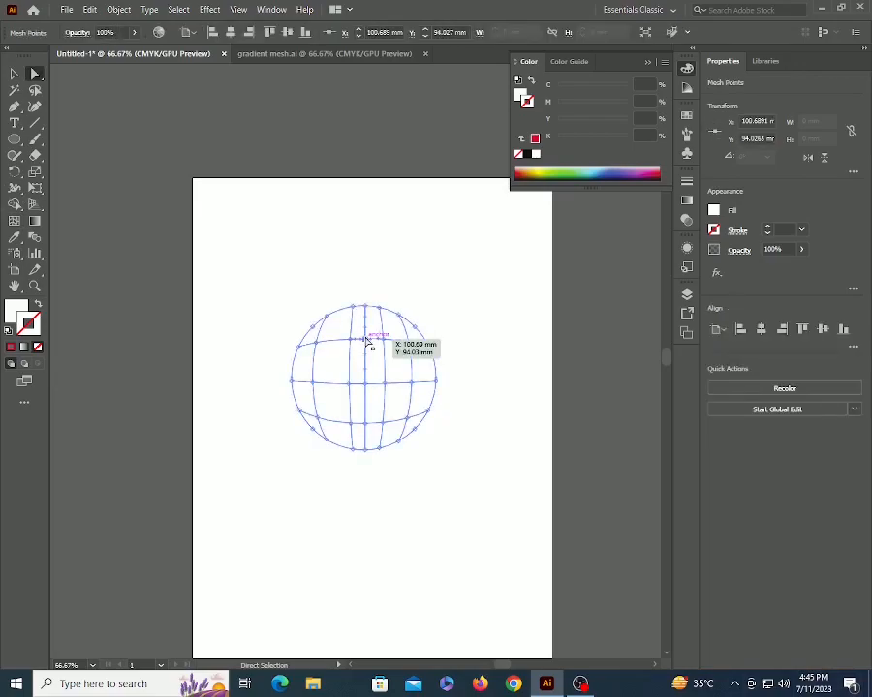
key("v")
left_click(351, 335)
left_click(367, 346)
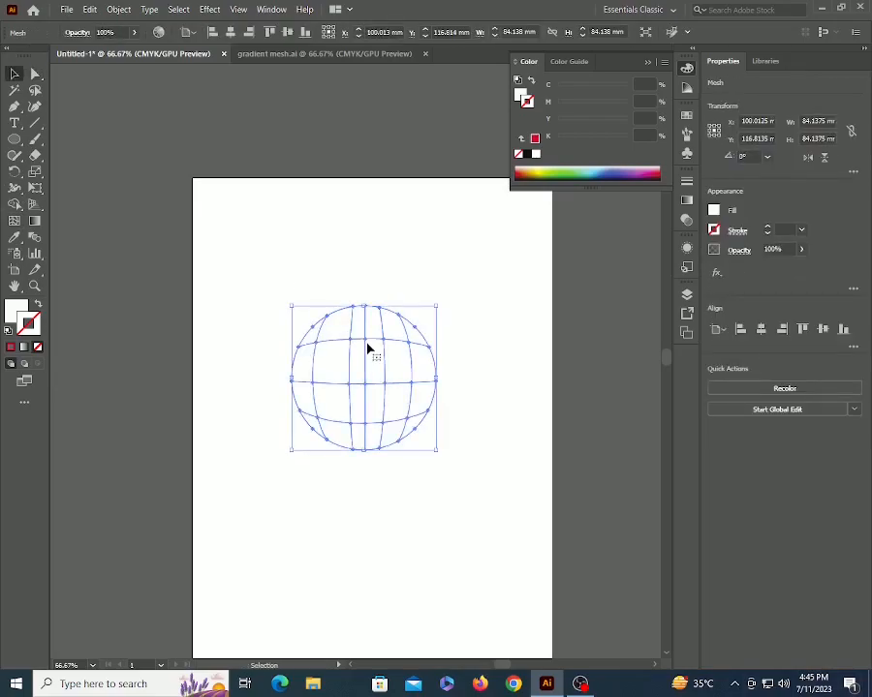
key("Delete")
- Place the linked image Images (1).jpg on the artboard and rotate it so the eggplants stand upright
key("alt+f")
key("l")
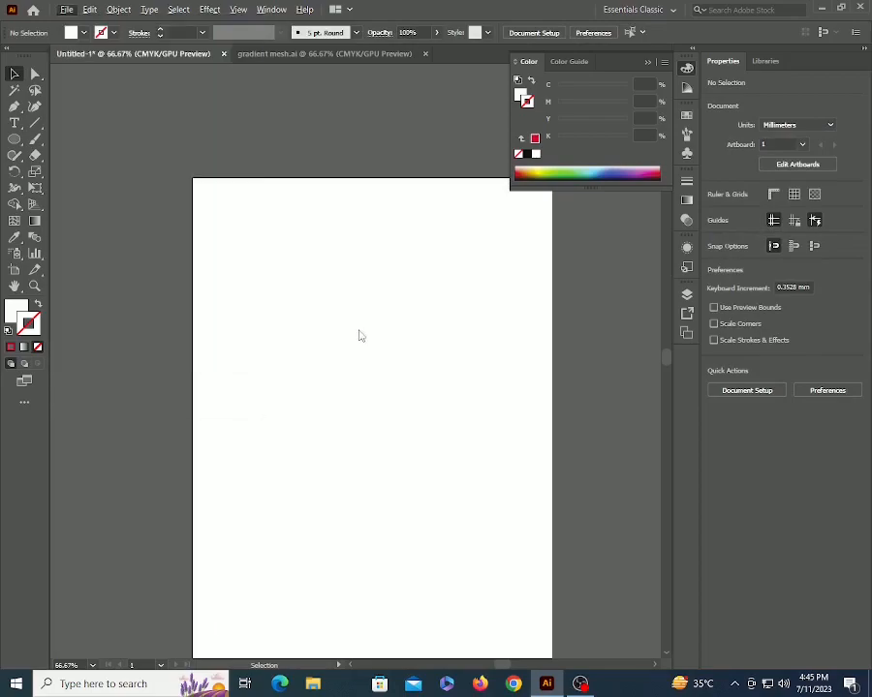
double_click(601, 324)
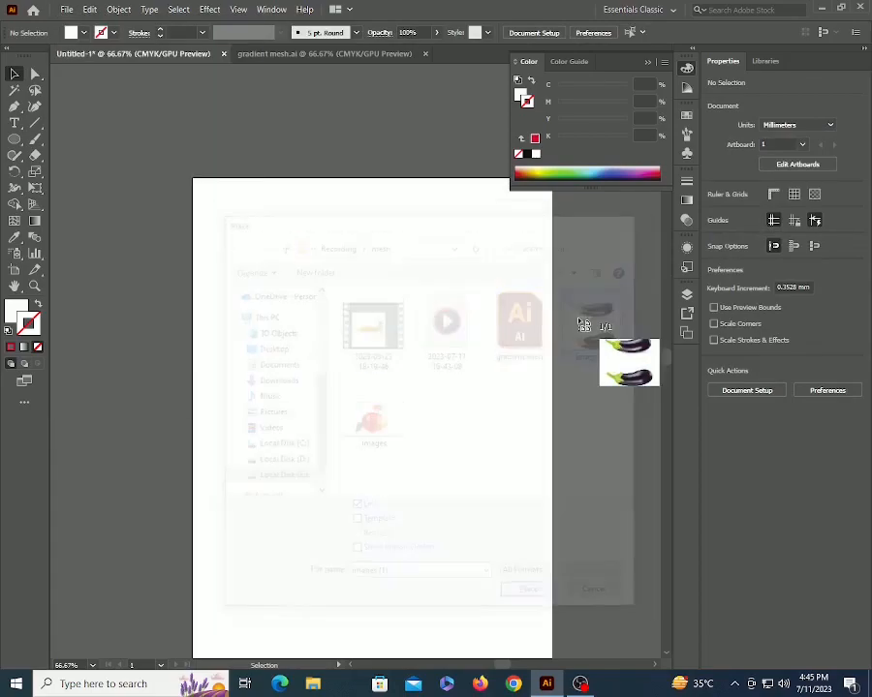
left_click(237, 269)
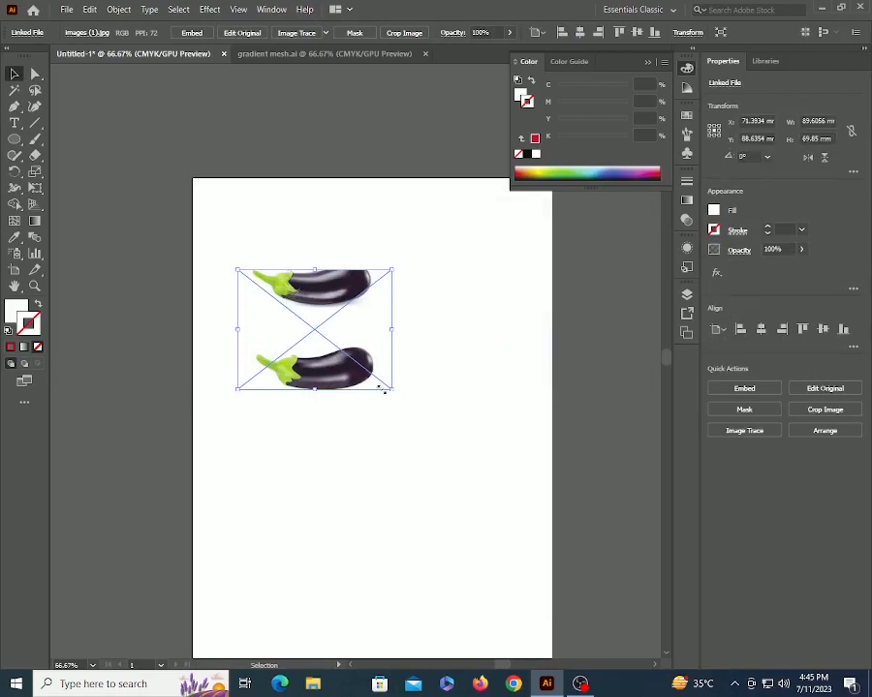
left_click_drag(400, 392, 170, 233)
left_click_drag(405, 397, 385, 282)
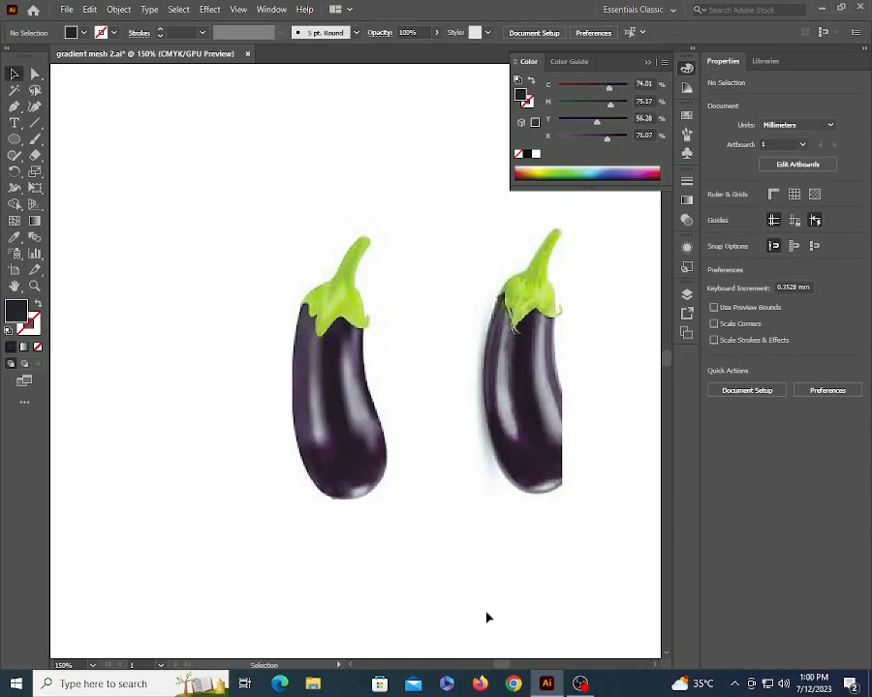
- Draw a tall ellipse about 15.7 by 50.8 mm over the left eggplant and shift it towards the eggplant's left edge
key("l")
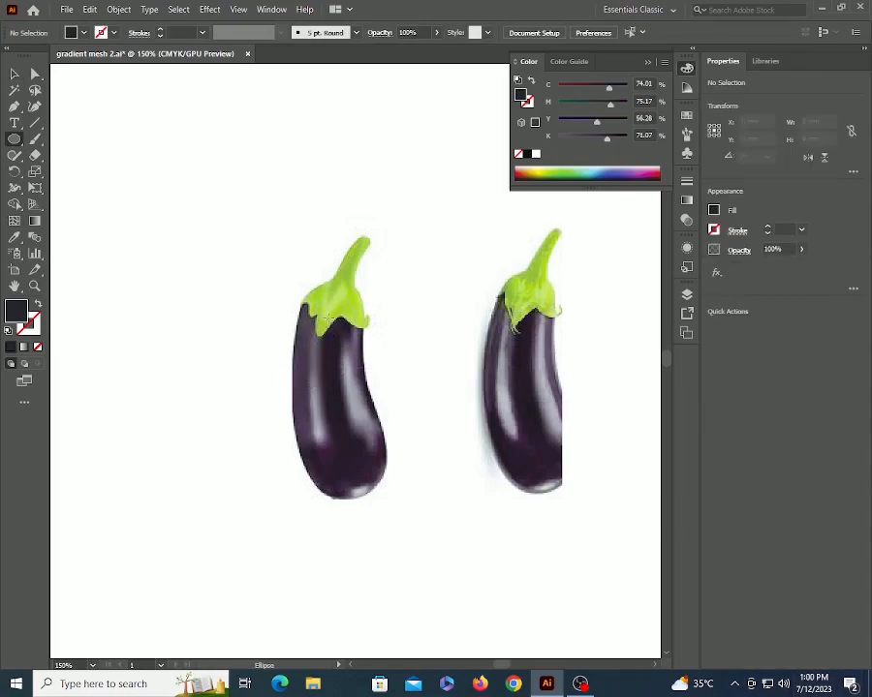
left_click_drag(320, 303, 380, 497)
key("v")
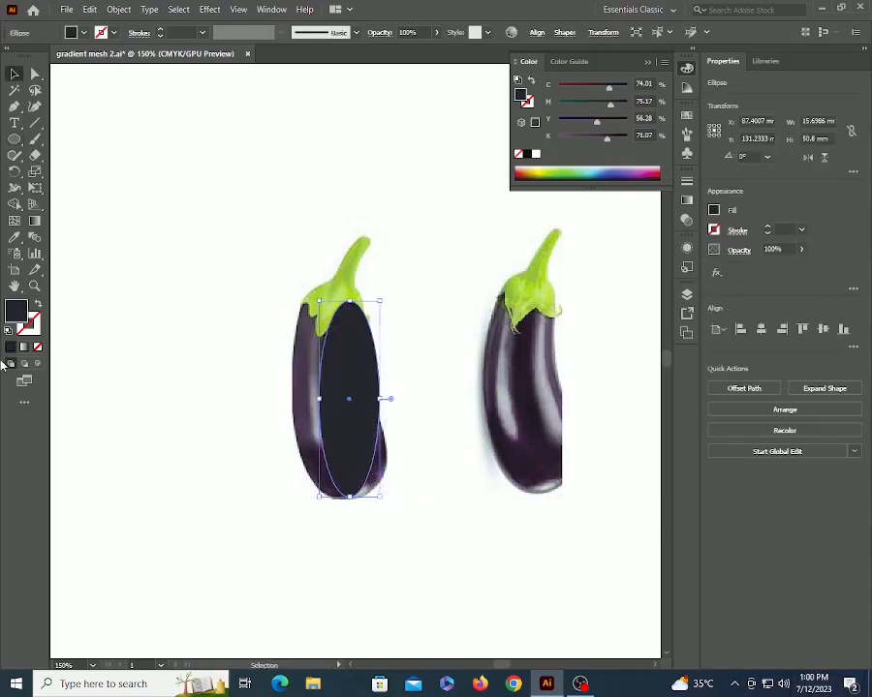
left_click_drag(357, 393, 342, 390)
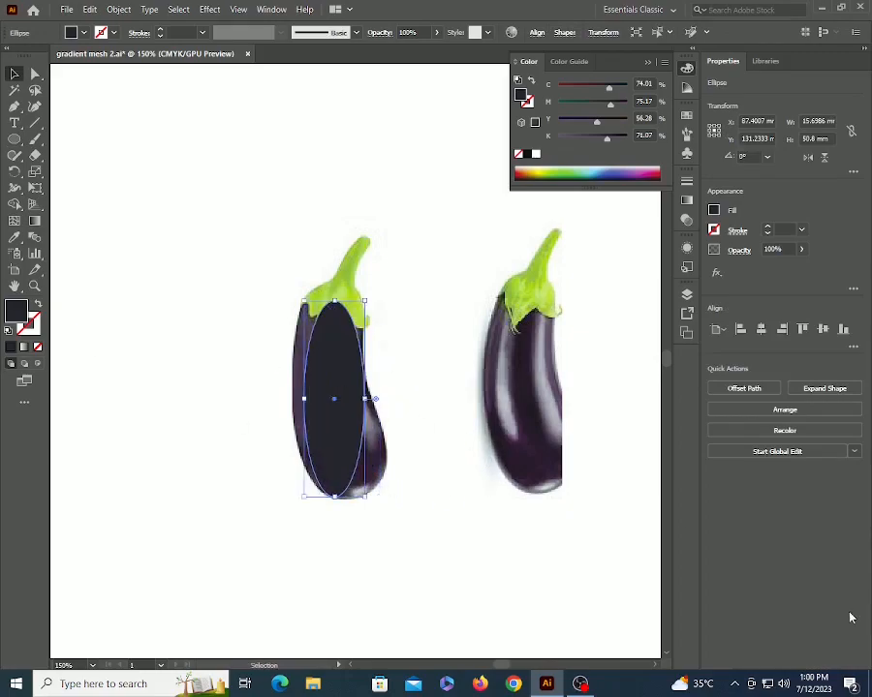
- Give the ellipse a dark 1 pt stroke and remove its fill
key("x")
left_click(10, 346)
key("x")
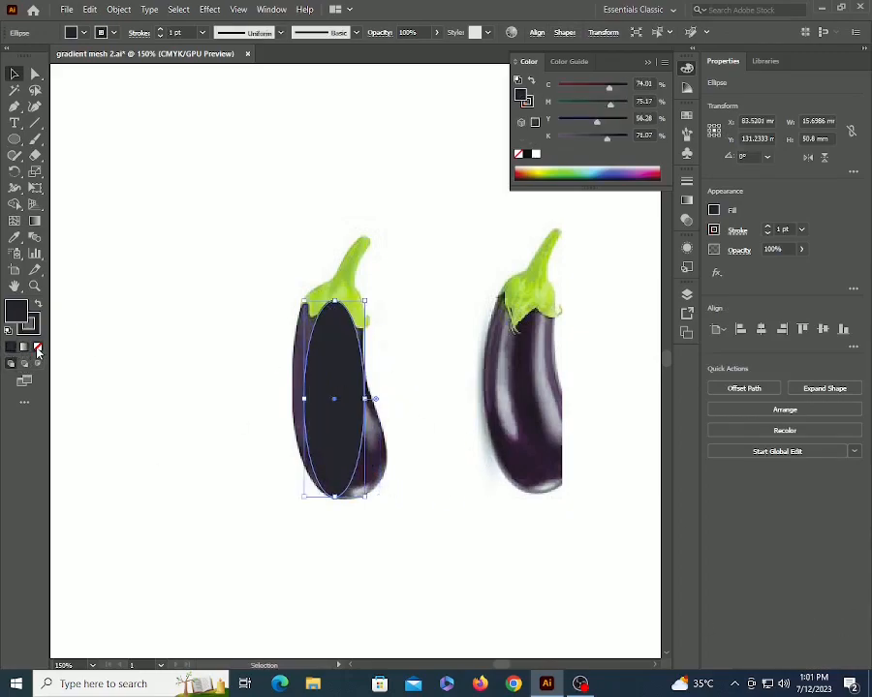
left_click(36, 347)
- Widen the ellipse to the eggplant's left edge and adjust its anchors and lower-right curve to the eggplant's silhouette
left_click_drag(303, 398, 293, 398)
key("a")
left_click_drag(329, 306, 299, 289)
left_click_drag(296, 401, 288, 400)
key("ctrl+z")
left_click_drag(371, 498, 285, 482)
left_click(280, 482)
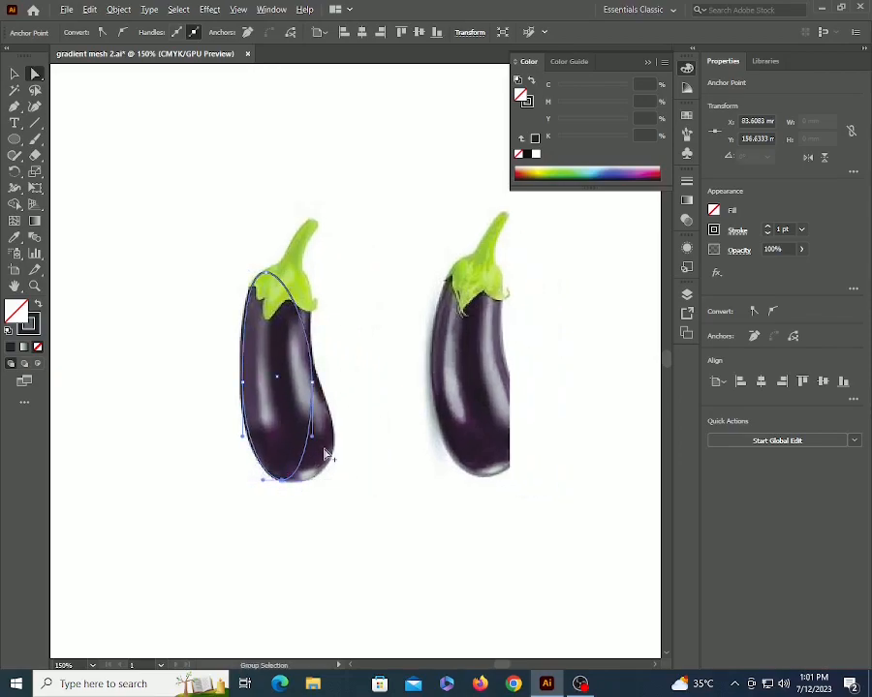
left_click_drag(312, 437, 368, 473)
- Refine the outline's lower curve and move its right-side anchor down to the eggplant's inner bend
key("space")
left_click(334, 373, "ctrl")
left_click(335, 373, "ctrl")
left_click(334, 373, "ctrl")
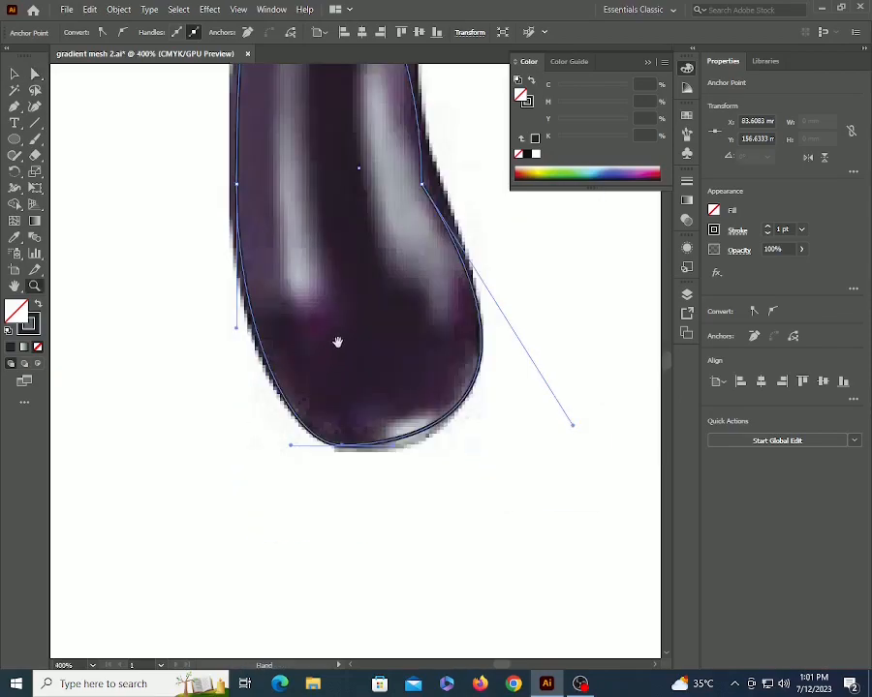
left_click_drag(333, 348, 243, 481)
left_click_drag(485, 560, 484, 582)
left_click_drag(274, 385, 281, 630)
left_click_drag(341, 562, 342, 601)
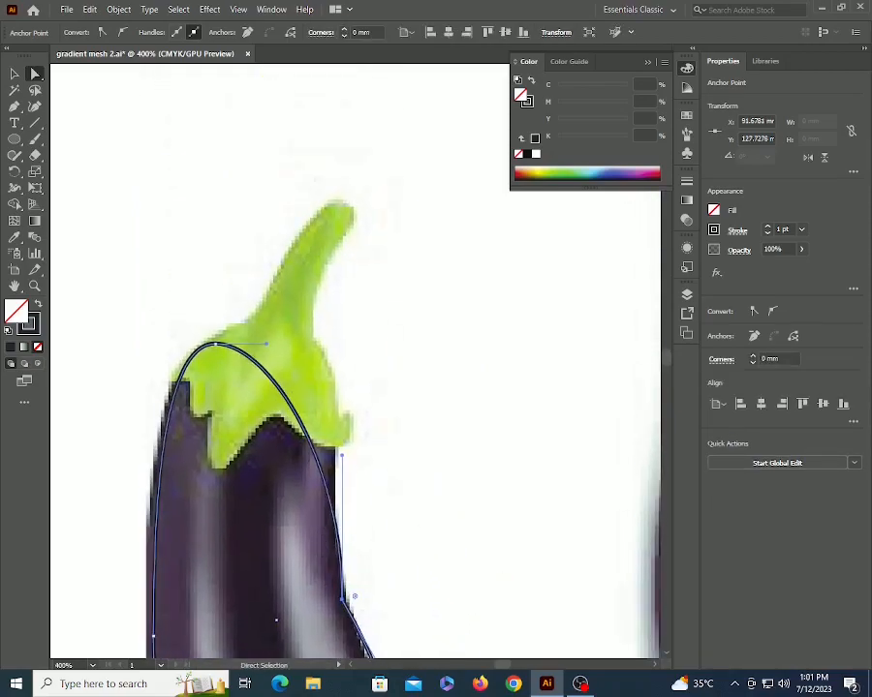
- Fine-tune the outline's right-side anchors and handles to follow the eggplant's neck, inner bend and lower bulge
left_click_drag(322, 449, 333, 432)
left_click_drag(350, 472, 330, 485)
left_click_drag(346, 608, 224, 326)
left_click(322, 493)
left_click_drag(387, 560, 375, 565)
left_click_drag(326, 439, 396, 623)
left_click_drag(310, 475, 327, 487)
left_click(391, 476, "ctrl")
left_click(351, 418, "ctrl+alt")
left_click(350, 419, "ctrl+alt")
left_click(344, 468, "ctrl")
left_click_drag(344, 394, 339, 512)
left_click(346, 495)
left_click(335, 358, "ctrl+alt")
left_click(335, 359, "ctrl+alt")
left_click_drag(335, 358, 323, 385)
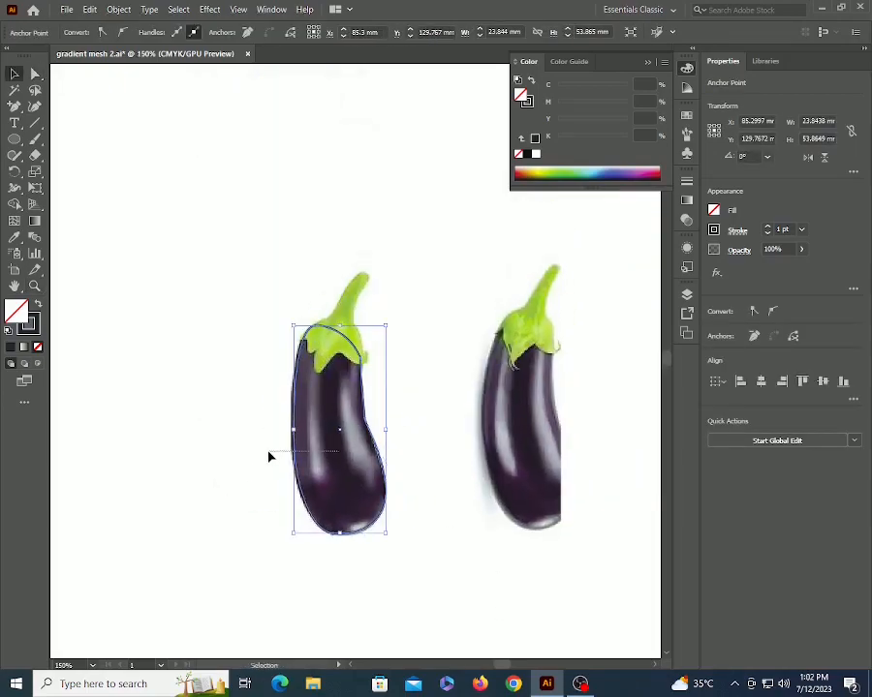
- Move the traced outline to the left of the eggplant and fill it with the dark colour sampled from the eggplant's body
left_click(207, 531)
left_click_drag(302, 498, 204, 493)
key("i")
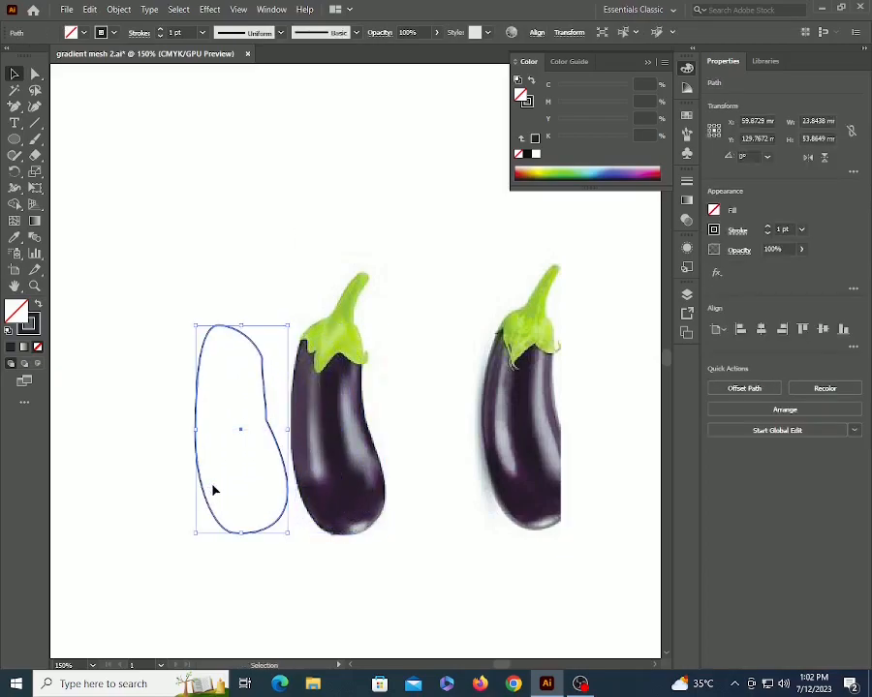
left_click(335, 433)
key("v")
- Add a mesh point near the middle of the dark shape and undo the stray second point below it
key("u")
left_click(225, 423)
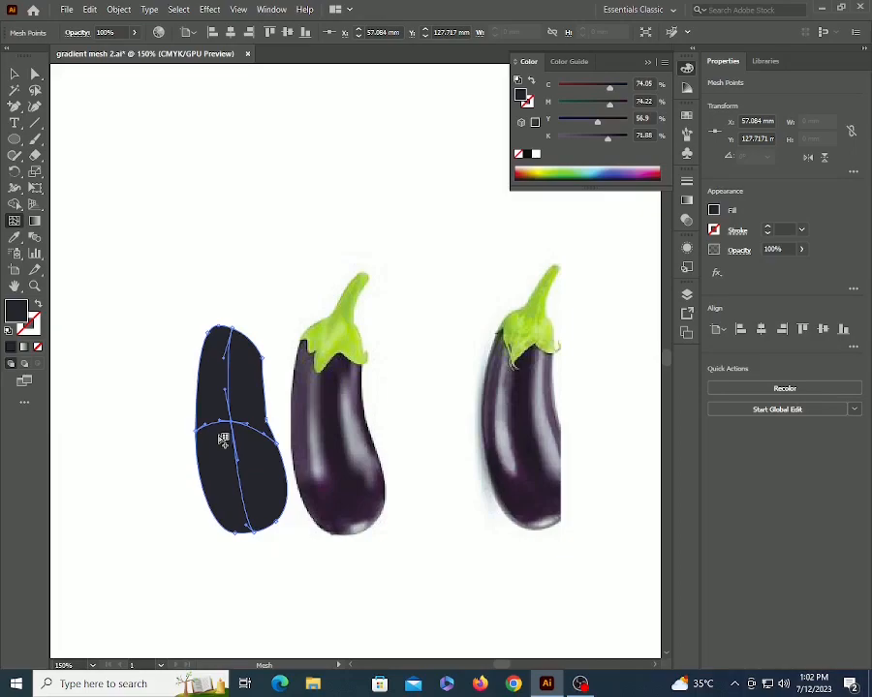
left_click(219, 437)
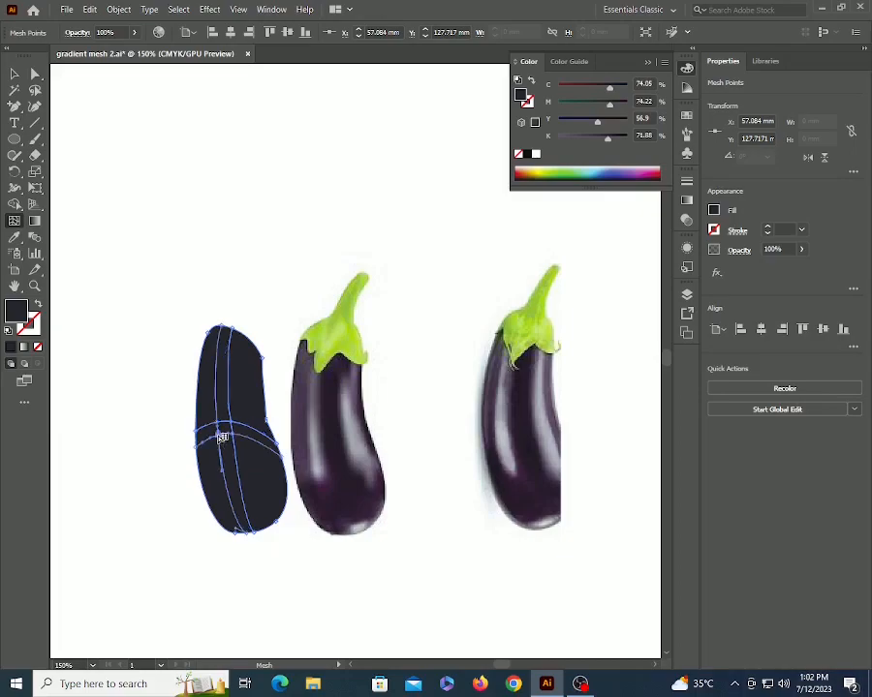
key("ctrl+z")
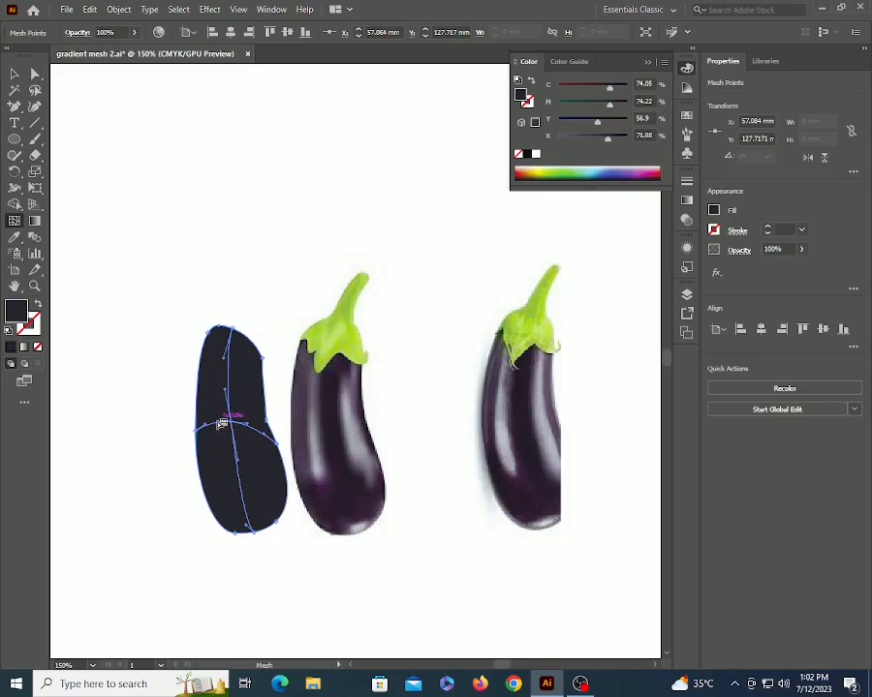
- Add four mesh points along the horizontal mesh line, two on each side of the centre, to create more vertical mesh lines
key("z")
left_click(219, 421)
left_click(219, 419)
left_click(219, 420)
left_click_drag(423, 424, 84, 574)
left_click_drag(382, 397, 146, 502)
key("u")
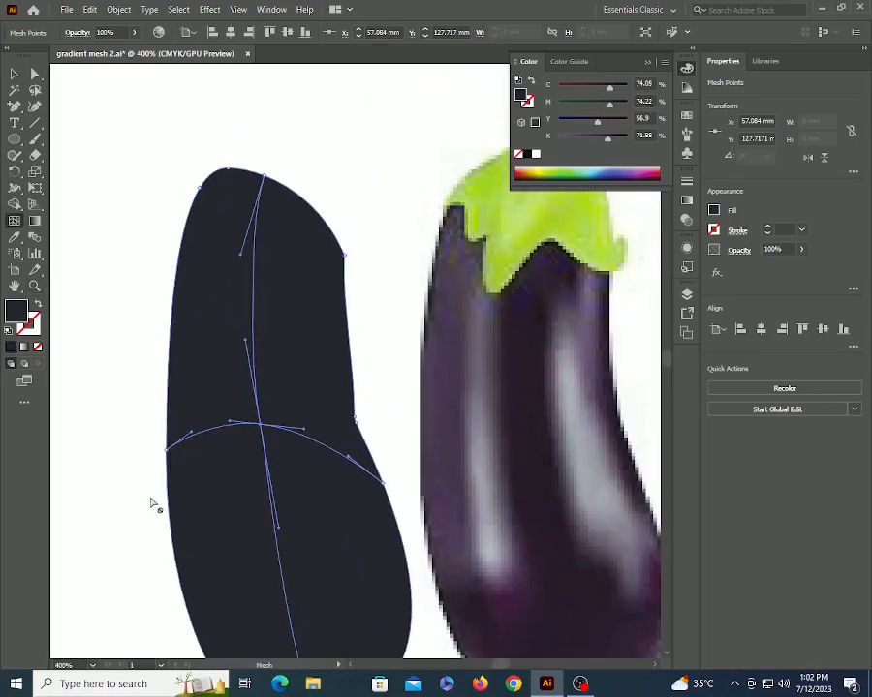
left_click(226, 431)
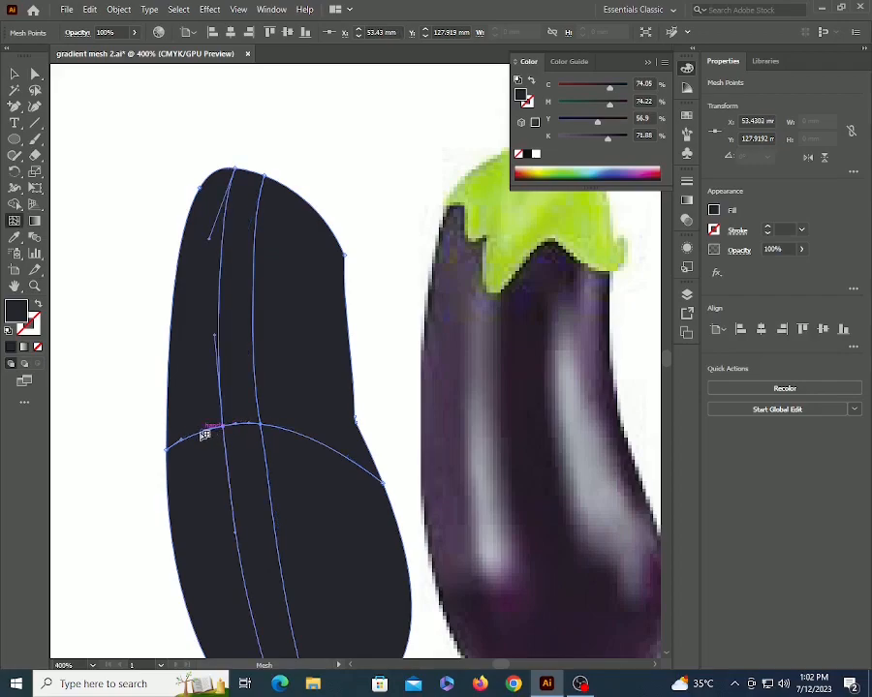
left_click(199, 436)
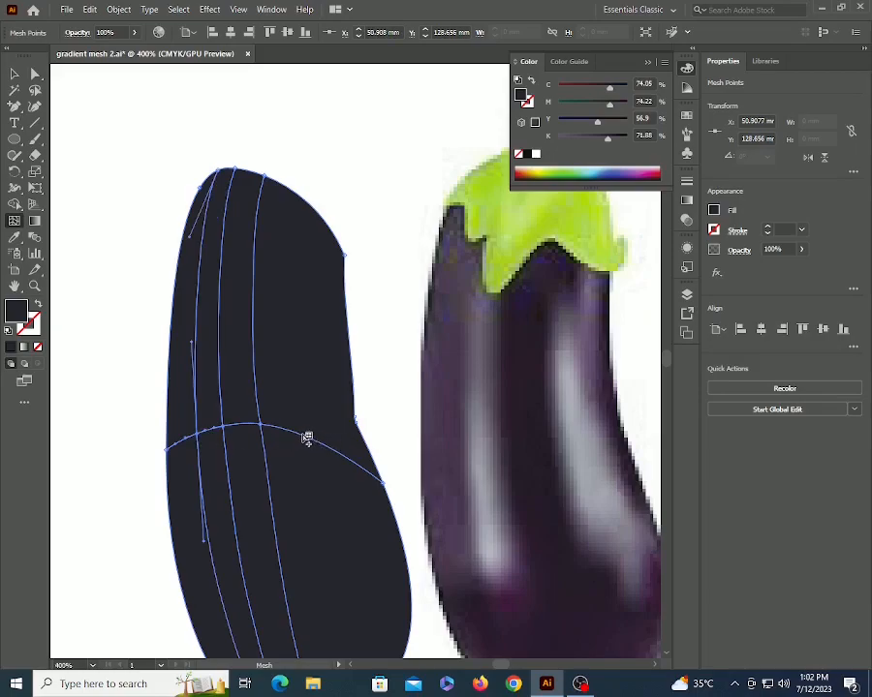
left_click_drag(327, 449, 308, 438)
left_click(303, 437)
- Colour two mesh points on the horizontal line white: the one just left of centre and the rightmost interior one
key("z")
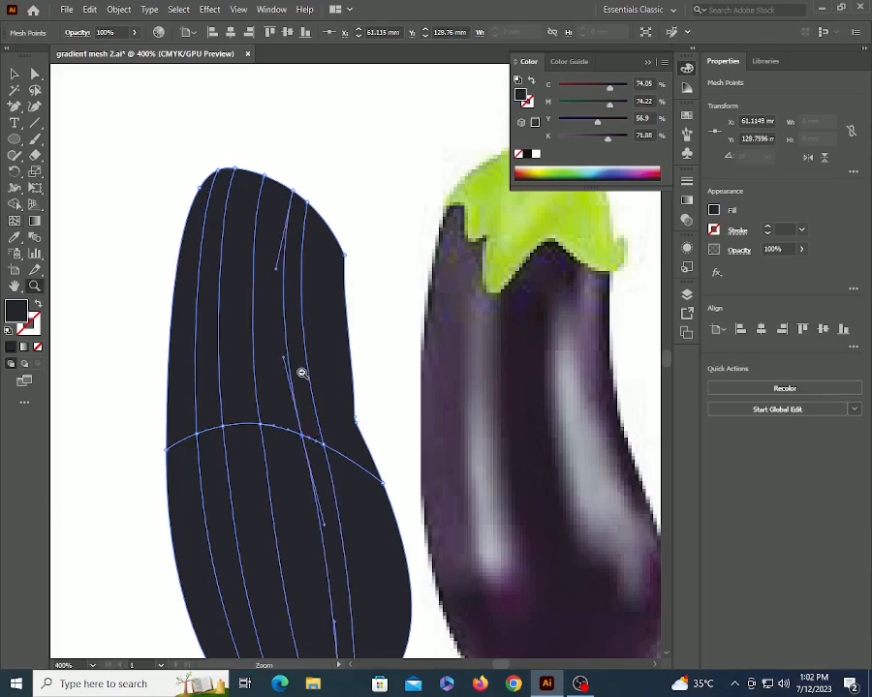
left_click(302, 373, "alt")
left_click(302, 372, "alt")
left_click_drag(327, 449, 233, 479)
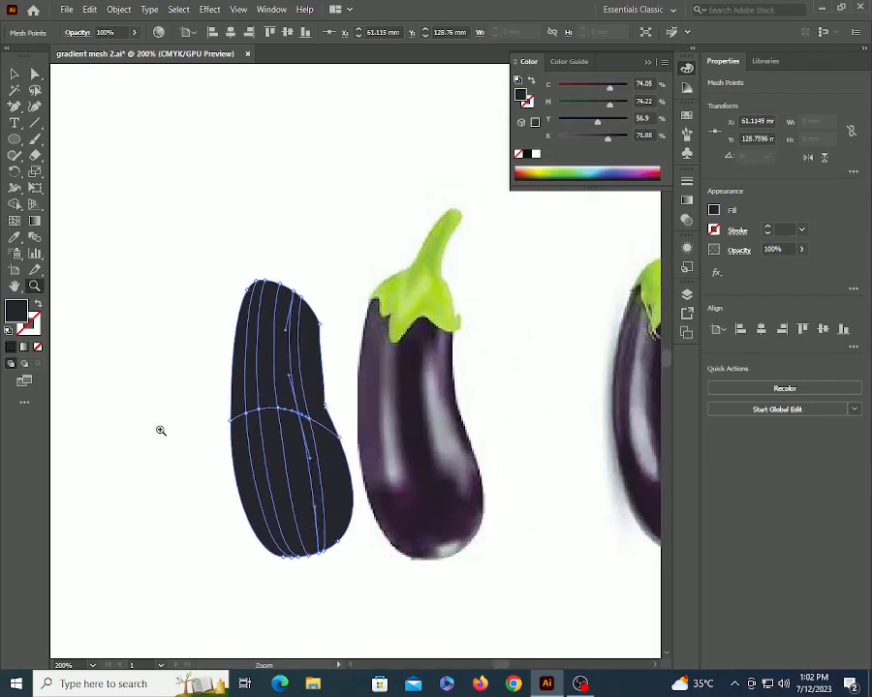
key("a")
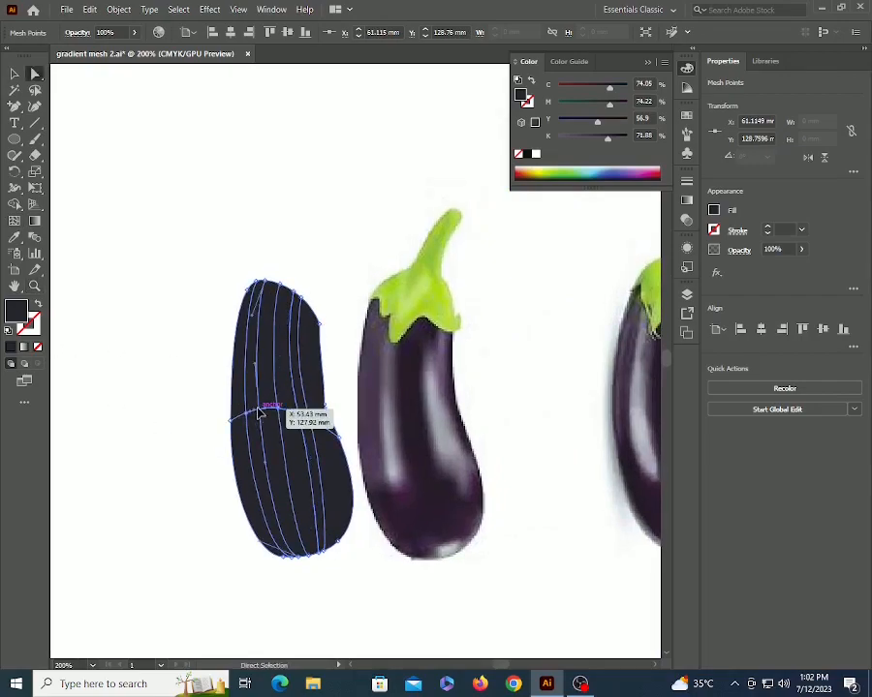
left_click(260, 413)
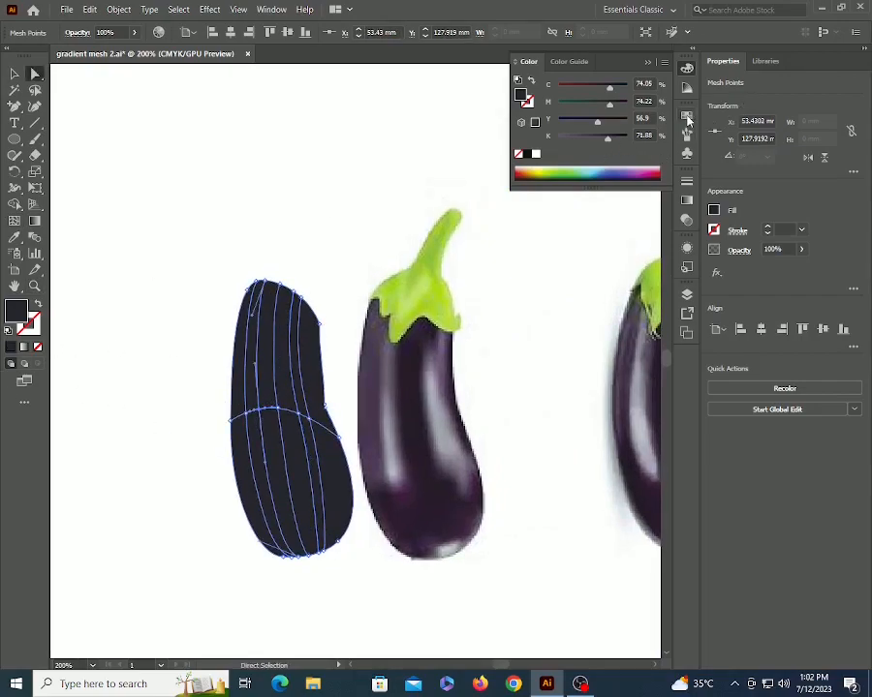
left_click(687, 116)
left_click(535, 153)
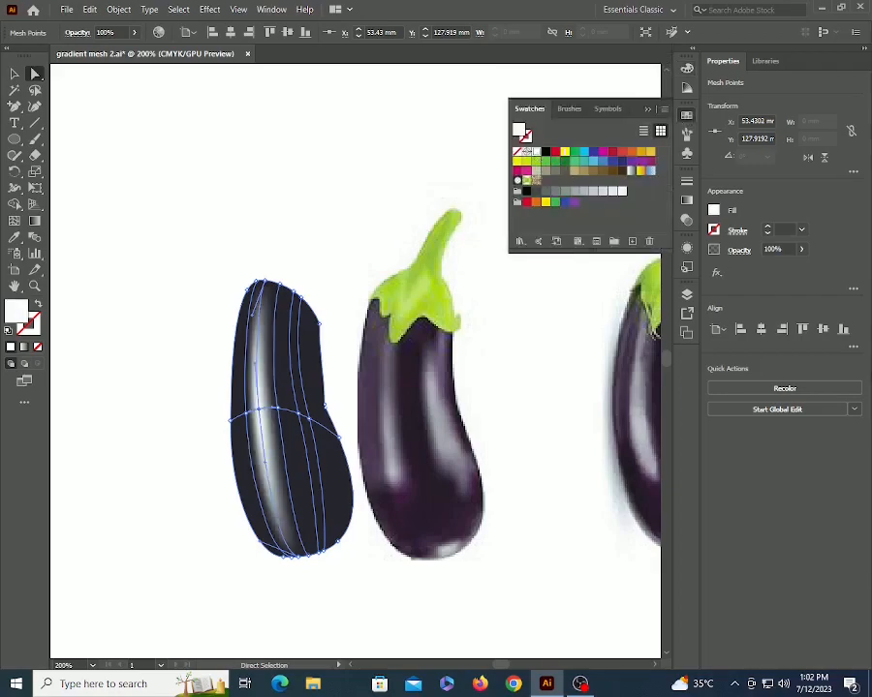
left_click(312, 422)
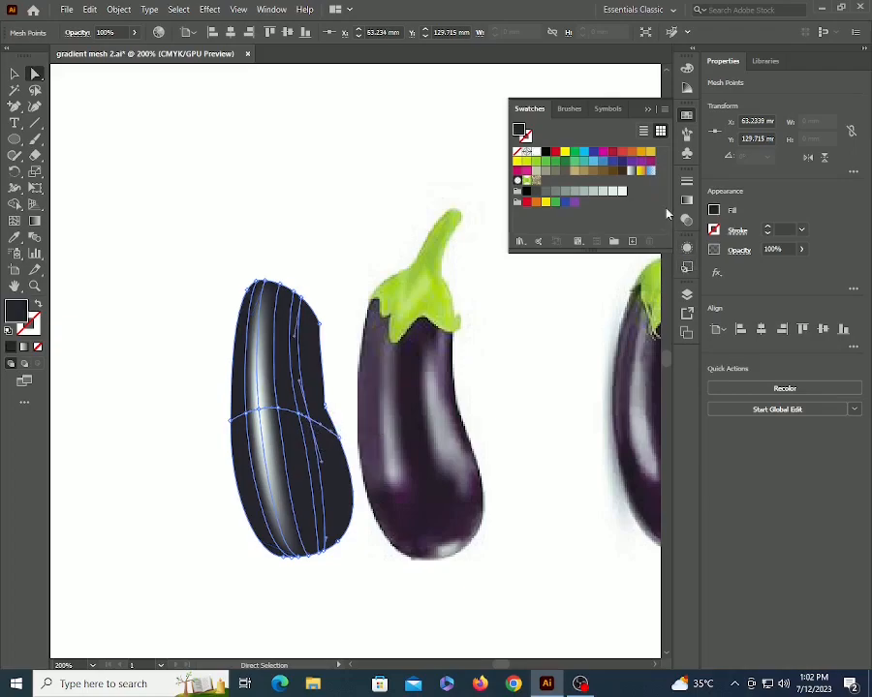
left_click(536, 153)
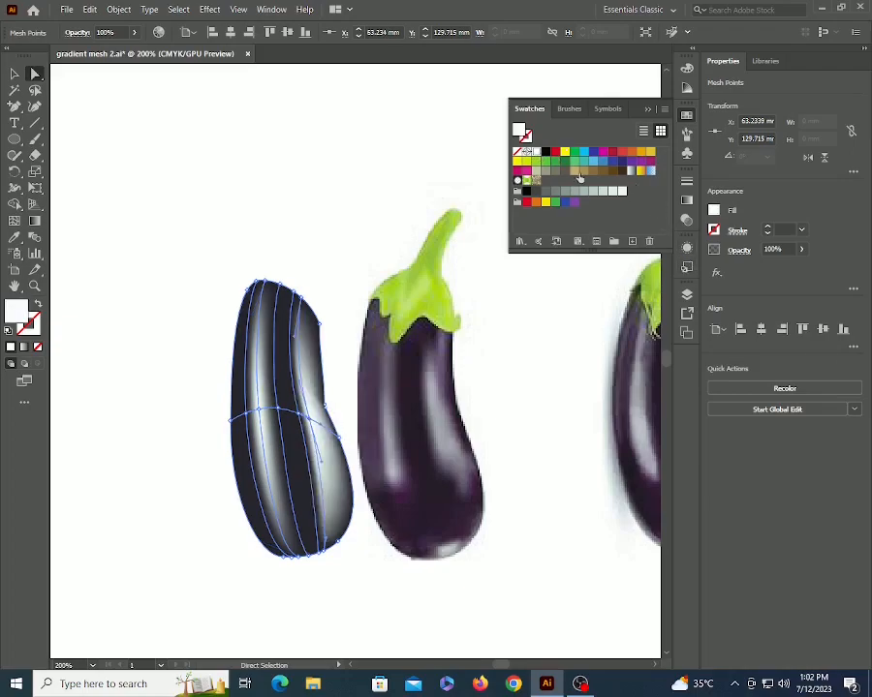
- Add a white mesh point on the central vertical mesh line in the lower body to create a second horizontal mesh line
key("z")
left_click_drag(308, 418, 239, 457)
key("a")
key("space")
key("u")
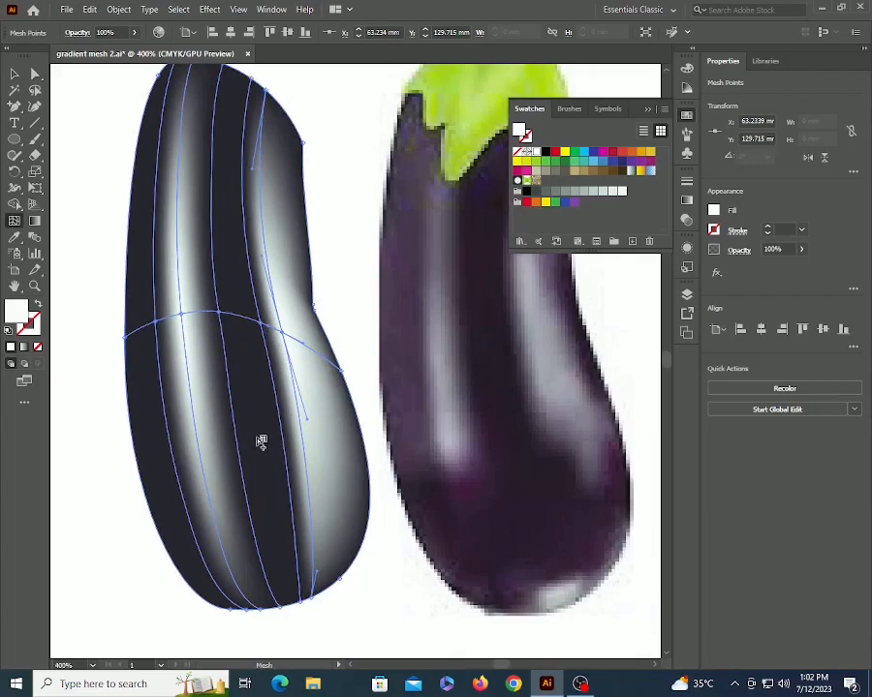
left_click(259, 438)
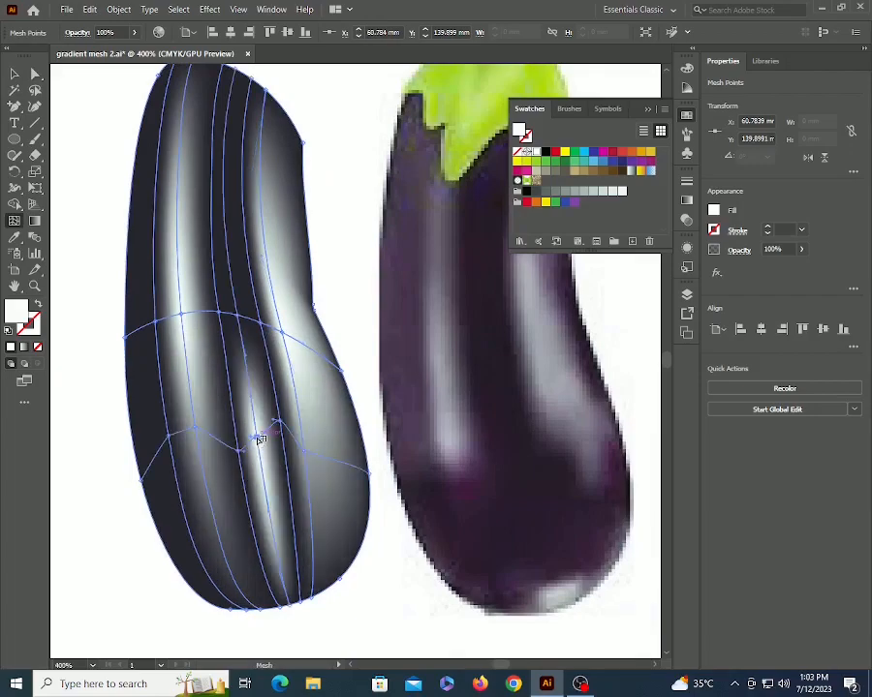
key("ctrl+z")
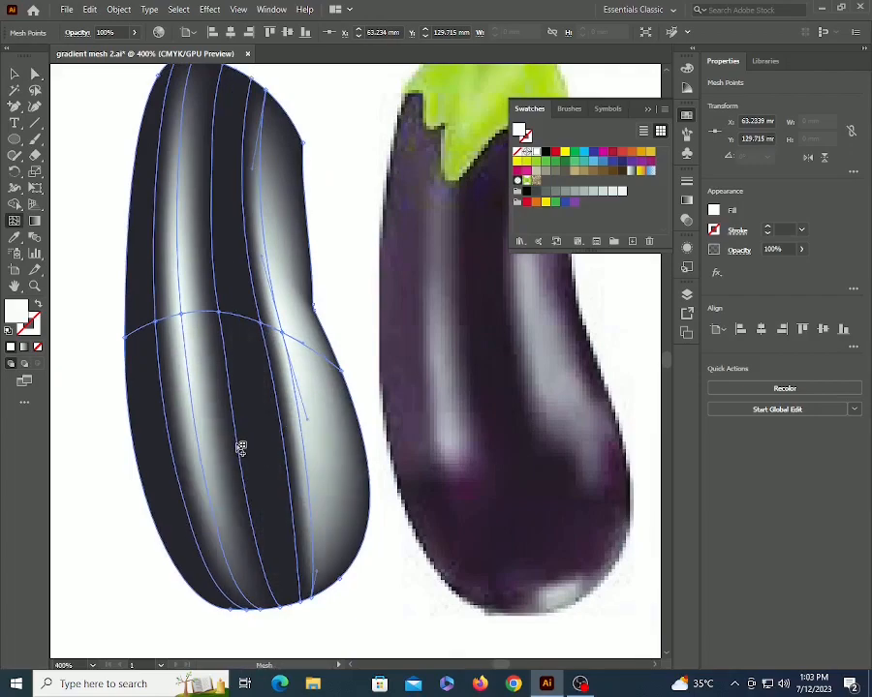
left_click(240, 445)
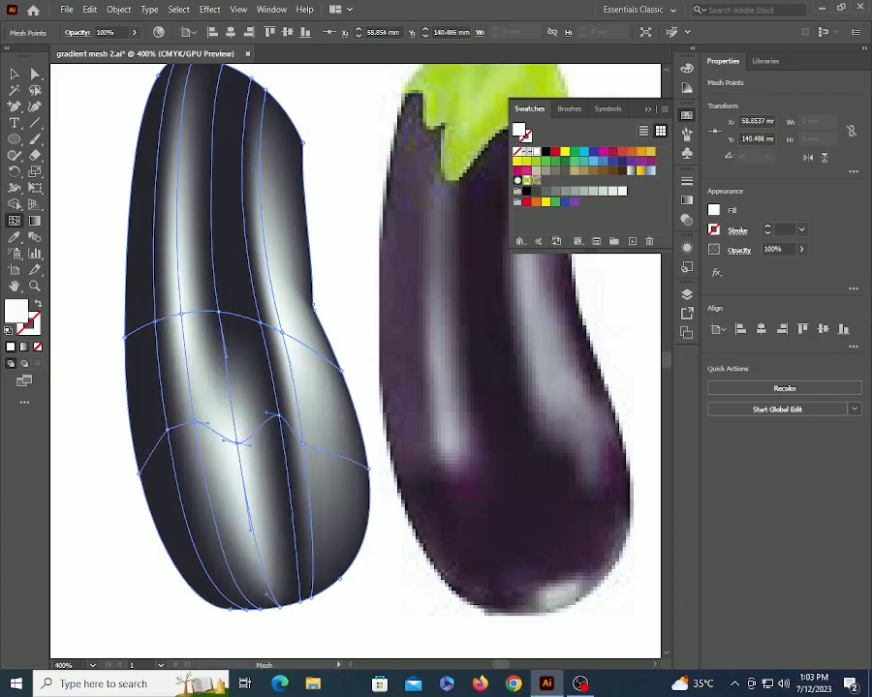
- Move the central and rightmost interior mesh points of the lower horizontal line upward to even out its curve
key("ctrl+plus")
left_click_drag(250, 451, 244, 398)
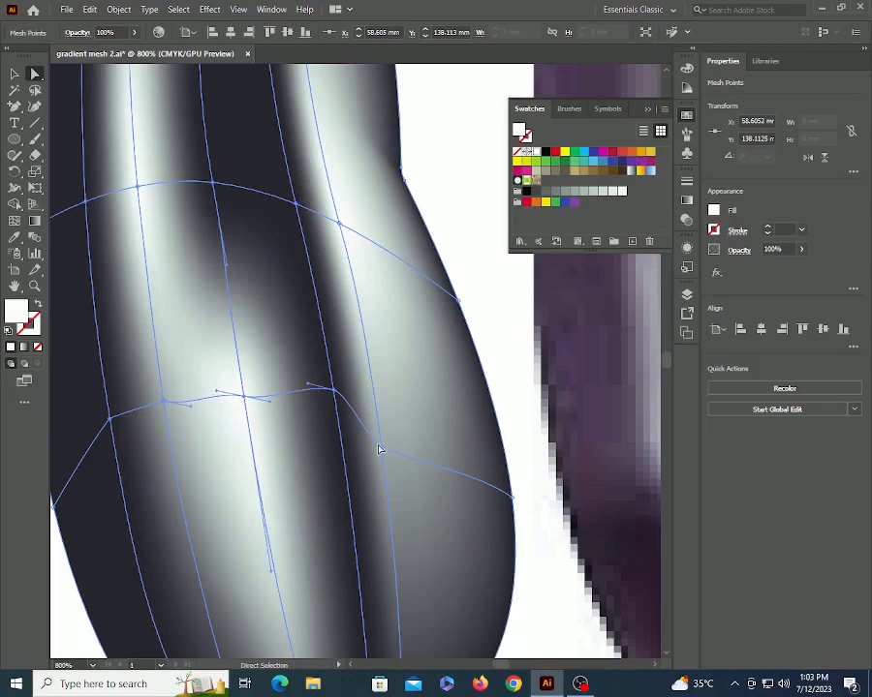
left_click_drag(382, 444, 392, 395)
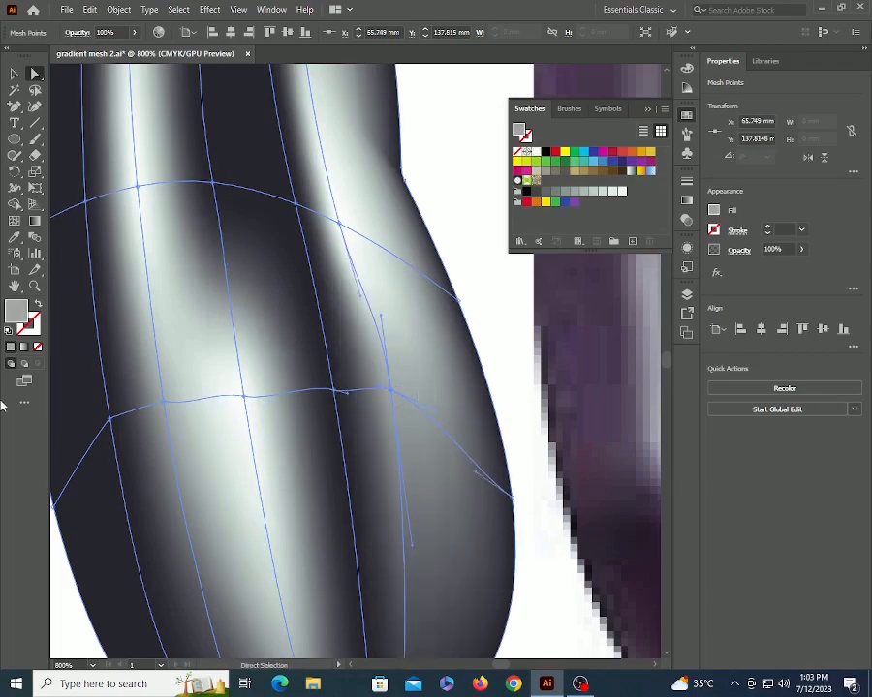
- Select the lower horizontal line's mesh points and recolour them with the dark purple sampled from the eggplant's lower body
key("z")
left_click(314, 357, "alt")
left_click(314, 356, "alt")
key("a")
left_click_drag(305, 396, 202, 403)
key("ctrl+z")
left_click(184, 383)
left_click(323, 416)
left_click_drag(191, 370, 498, 452)
key("i")
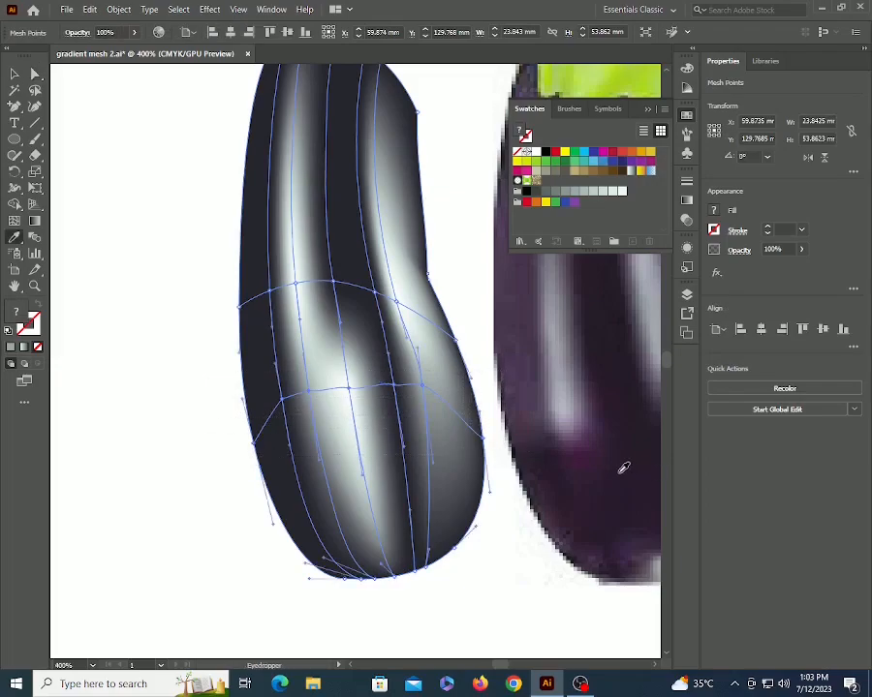
left_click(623, 462)
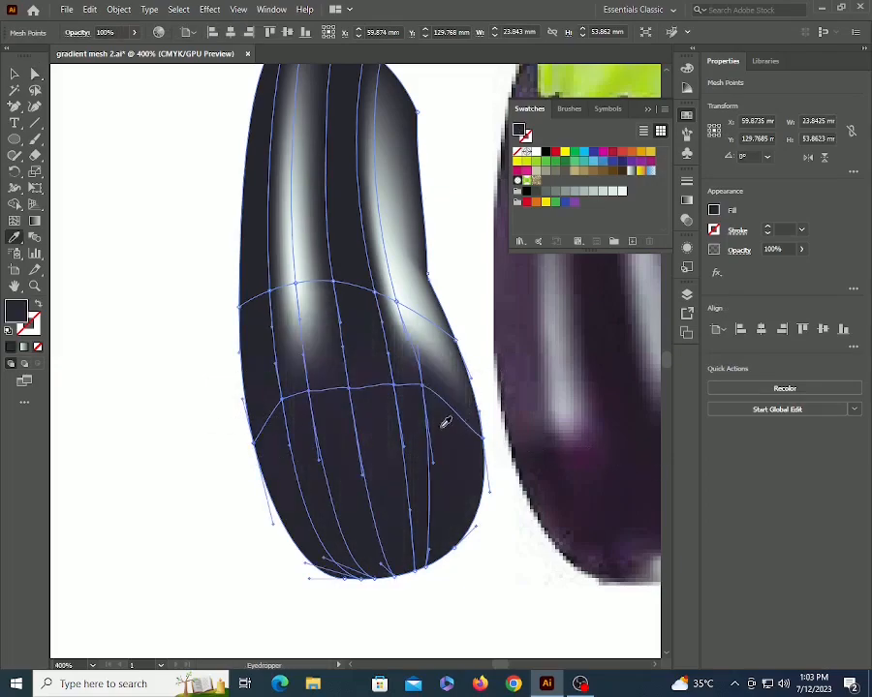
scroll(478, 407, "up", 5)
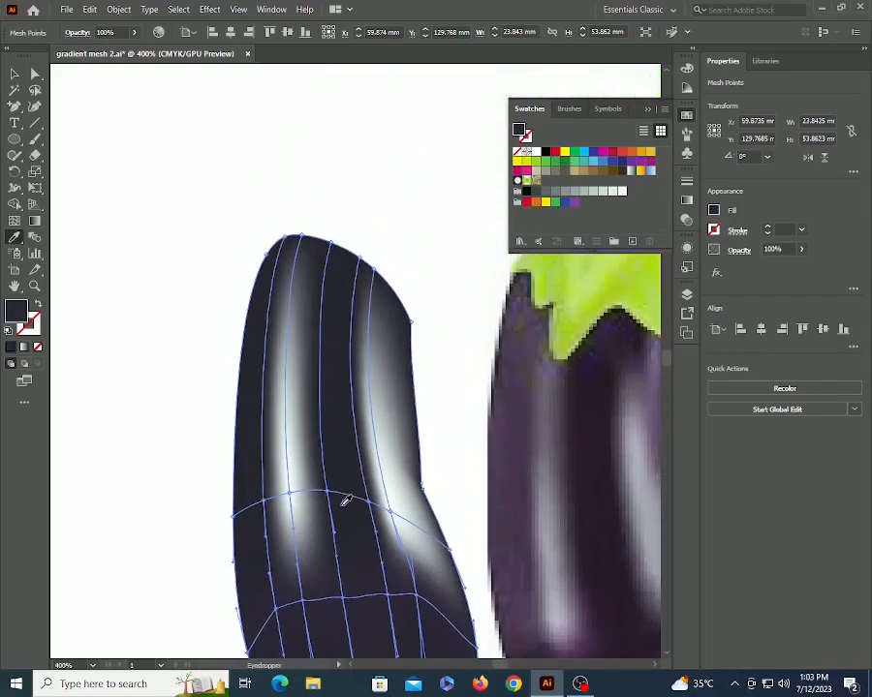
- Try adding a mesh point on the upper horizontal mesh line, just right of the right highlight, and undo it
key("a")
key("z")
left_click(379, 447, "alt")
left_click_drag(373, 444, 237, 486)
key("u")
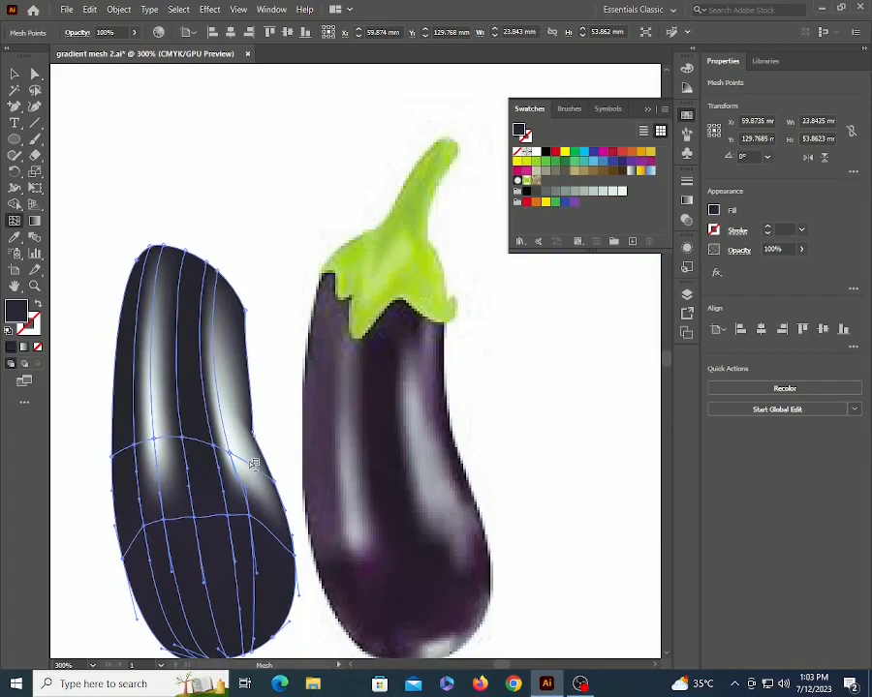
left_click(253, 464)
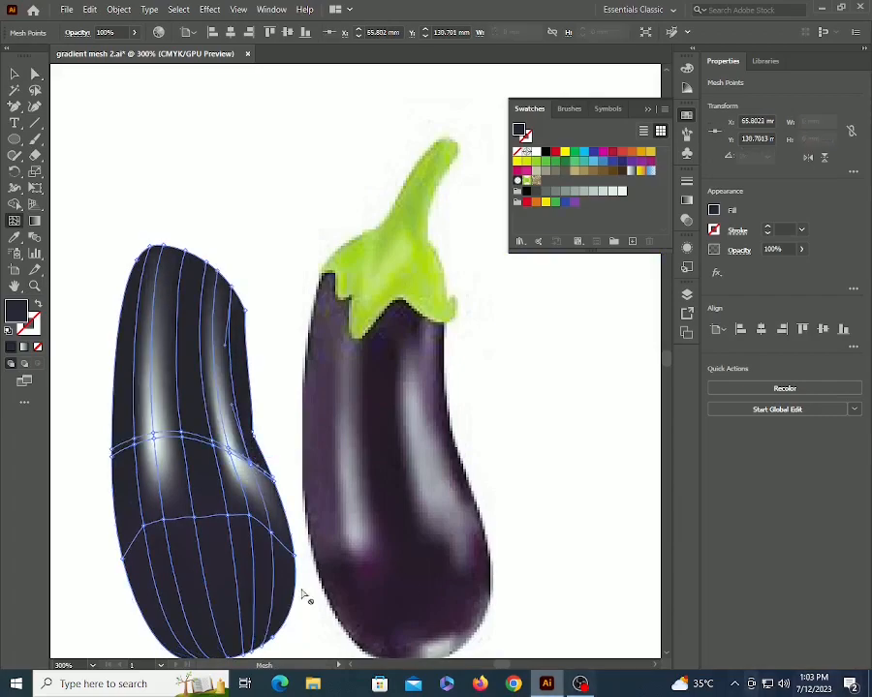
key("z")
left_click(292, 391)
left_click(293, 392)
left_click_drag(301, 350, 227, 383)
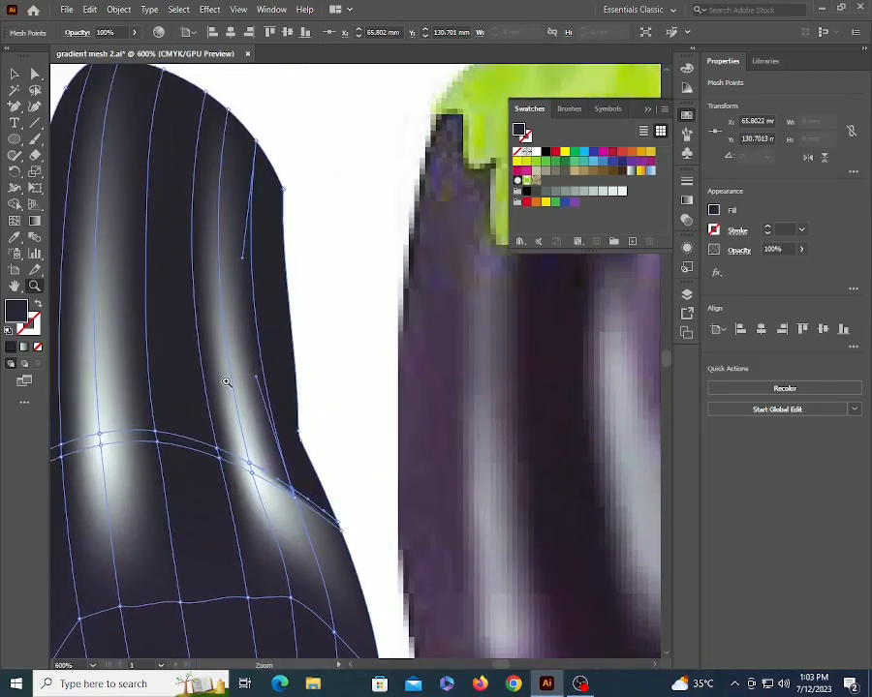
key("ctrl+z")
- Add a dark mesh point right of the right highlight on the upper horizontal line, and colour the lower-line mesh point beneath the highlight white
key("u")
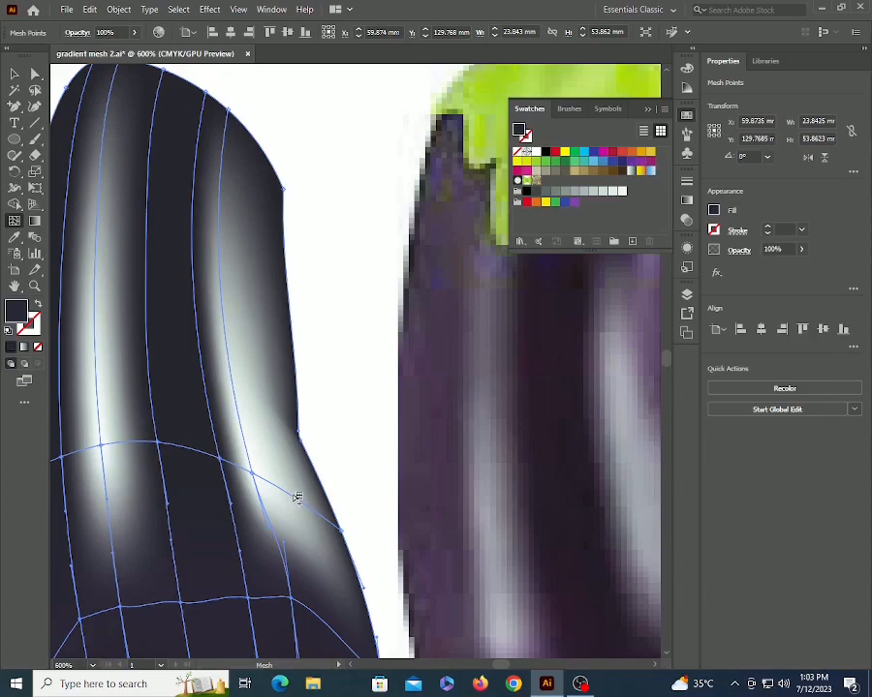
left_click(298, 497)
key("a")
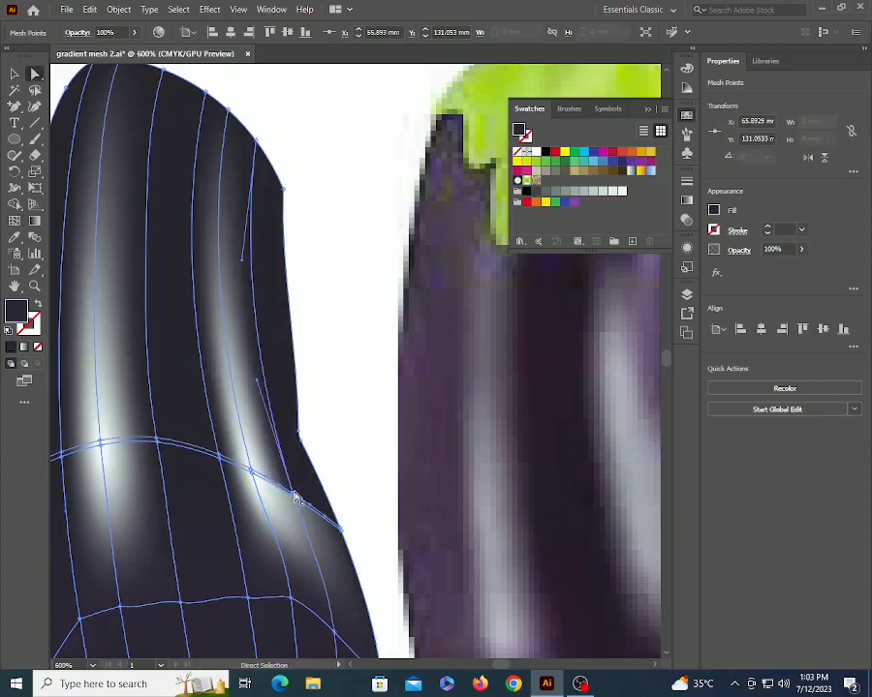
left_click(292, 600)
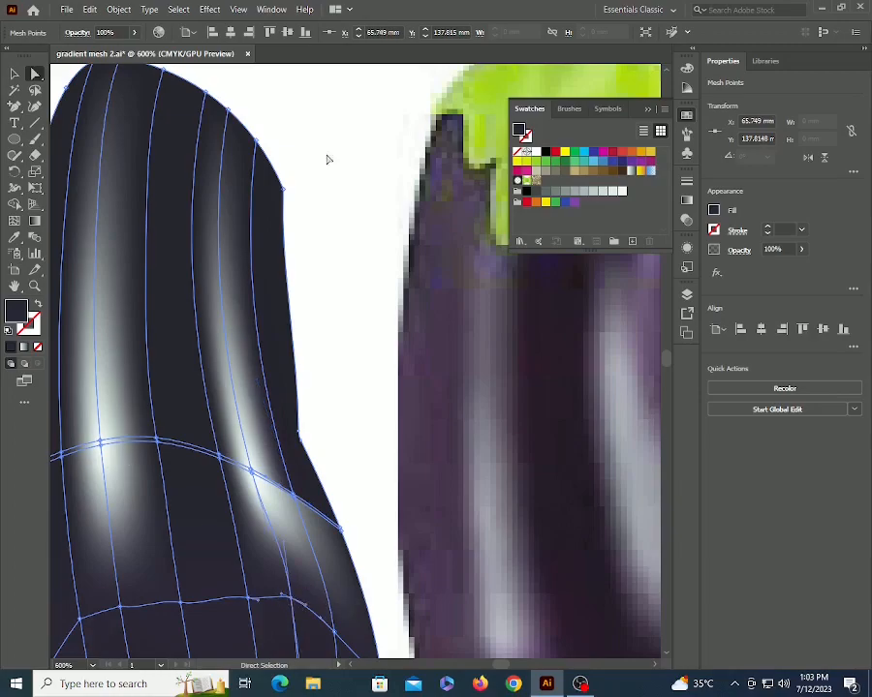
left_click(538, 153)
- Add a mesh point below the white one and recolour it with dark purple sampled from the photo eggplant's lower body
left_click_drag(193, 477, 174, 280)
key("u")
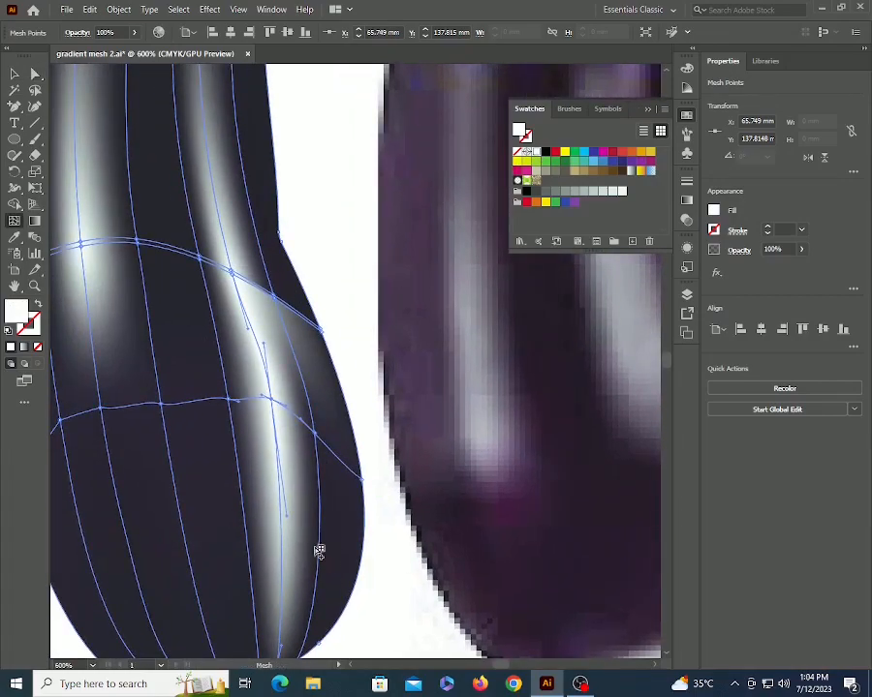
left_click(282, 496)
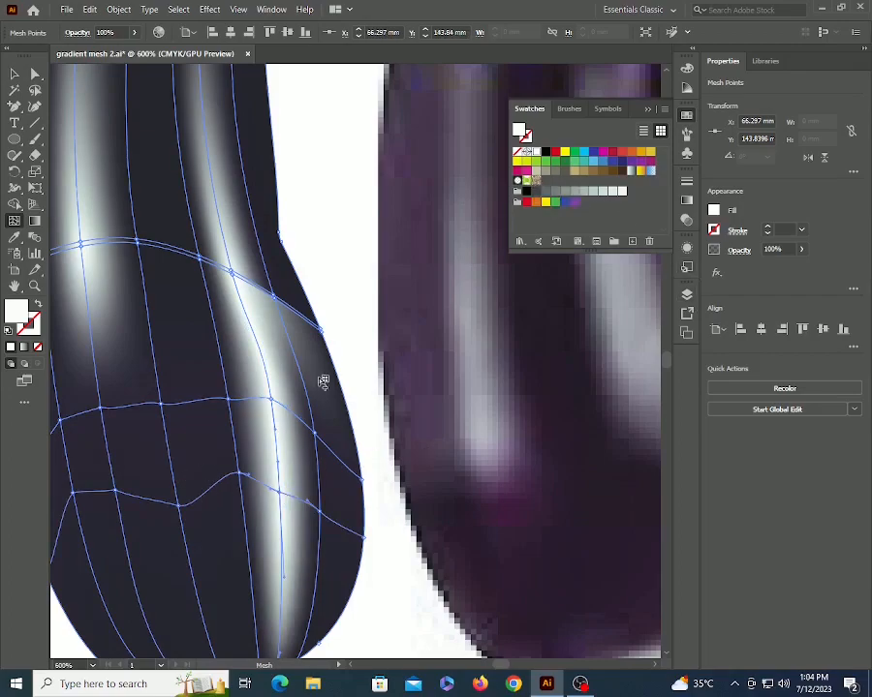
key("i")
left_click(512, 559)
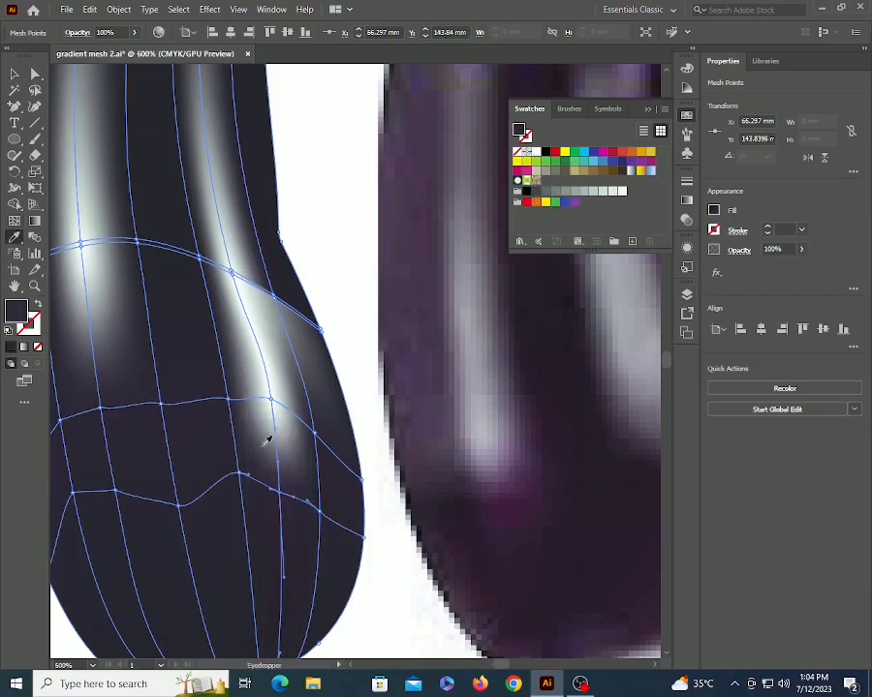
- Deselect the mesh and sample the lighter purple beside the photo eggplant's upper right edge as the fill colour
key("z")
left_click_drag(273, 321, 263, 500)
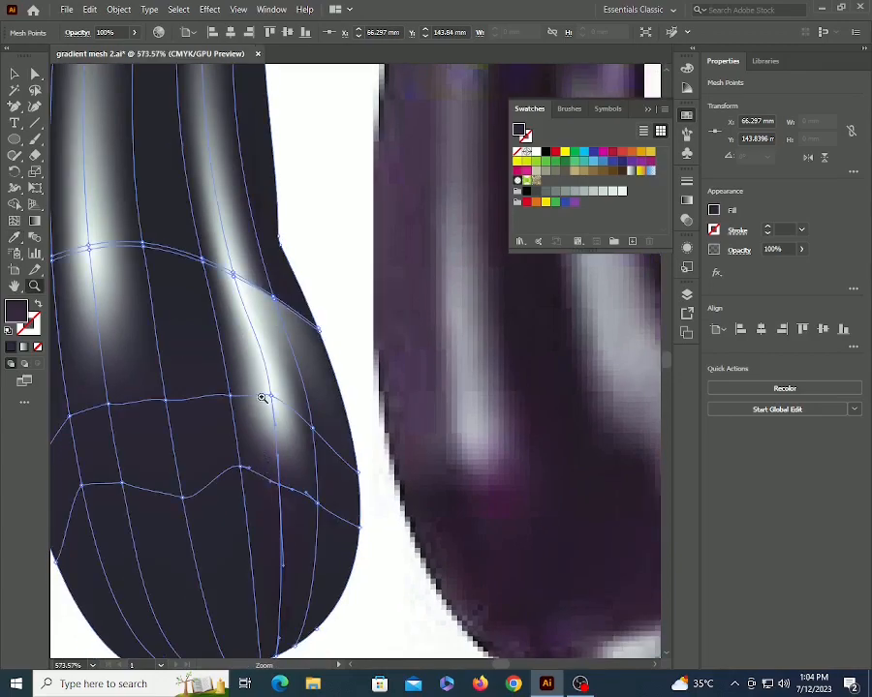
key("space")
left_click_drag(284, 285, 270, 567)
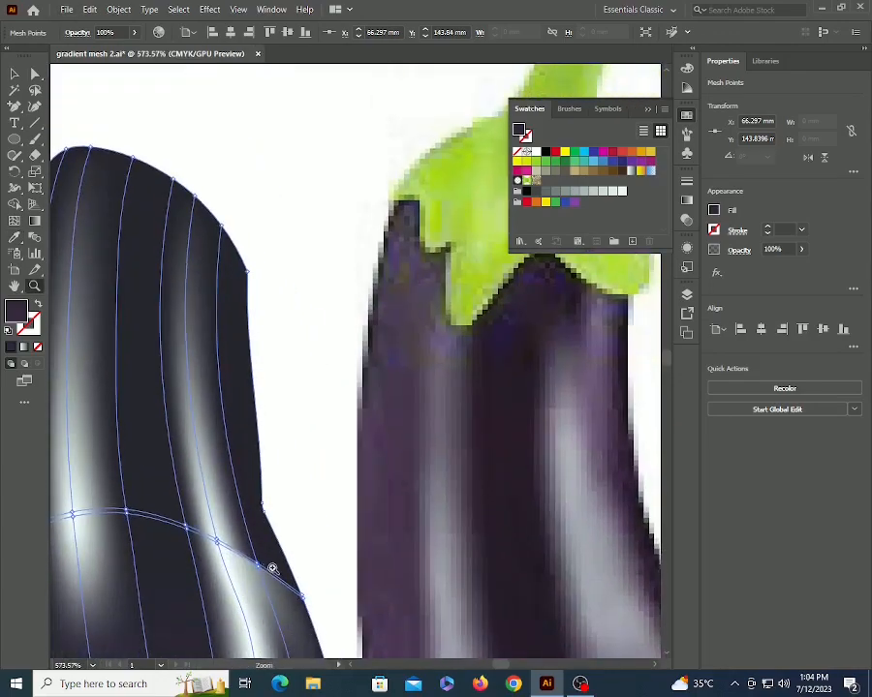
key("a")
left_click(263, 572)
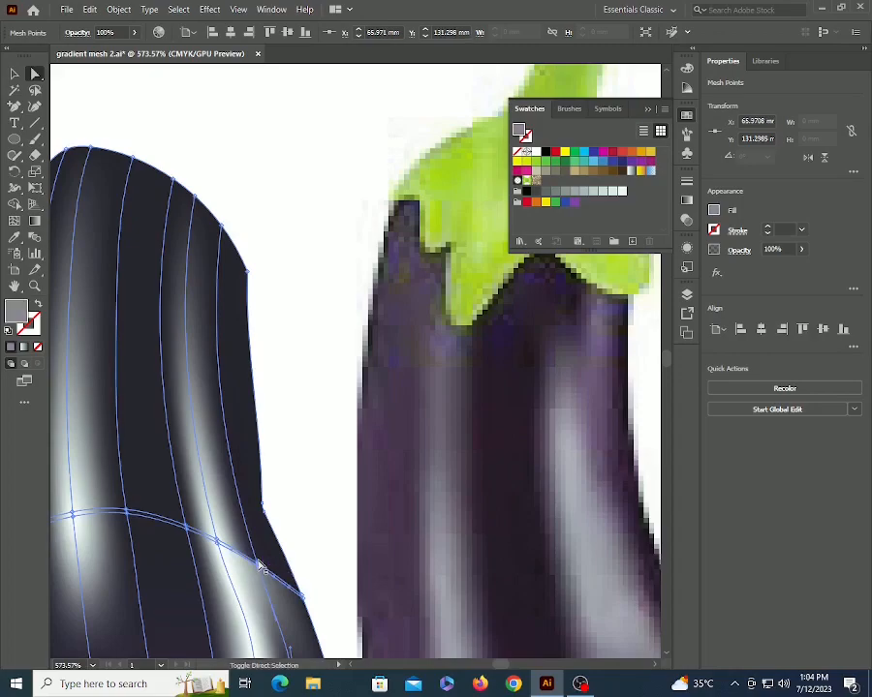
key("ctrl+shift+a")
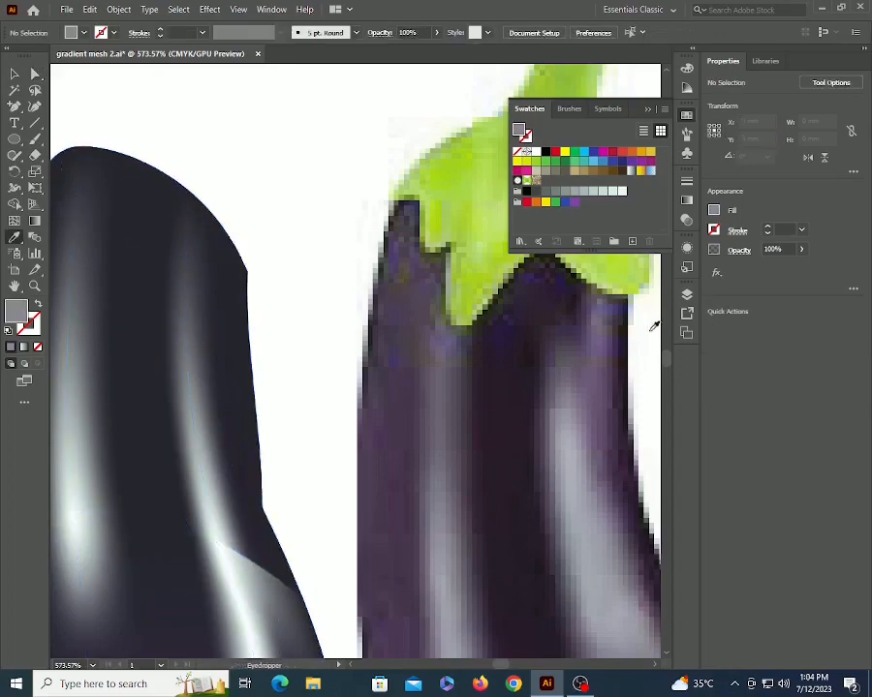
key("i")
left_click(608, 347)
- Select the mesh points at the right edge around the upper horizontal lines and recolour them with the dark tone sampled from the photo's right edge
key("a")
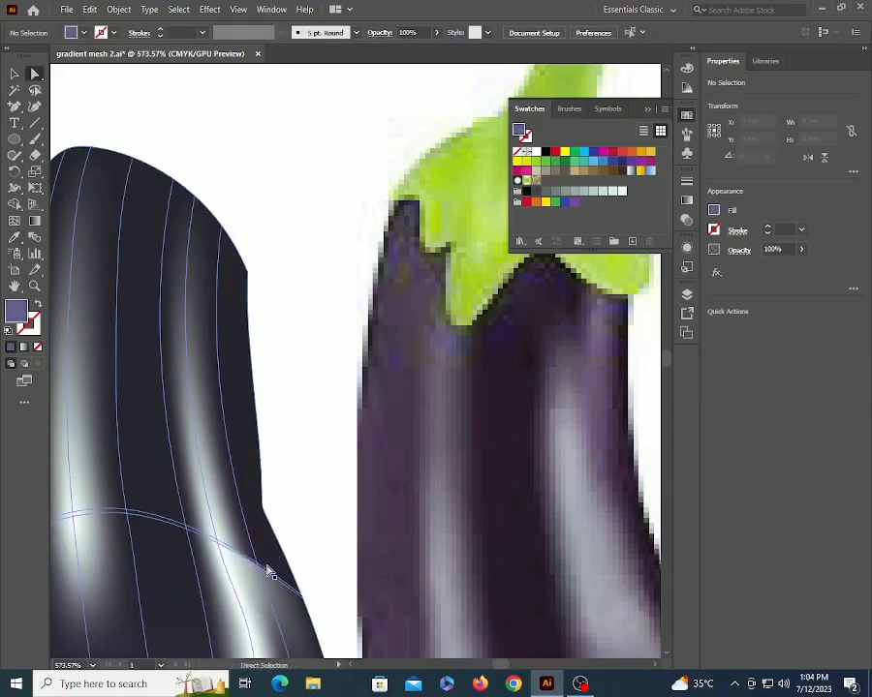
left_click_drag(333, 500, 246, 608)
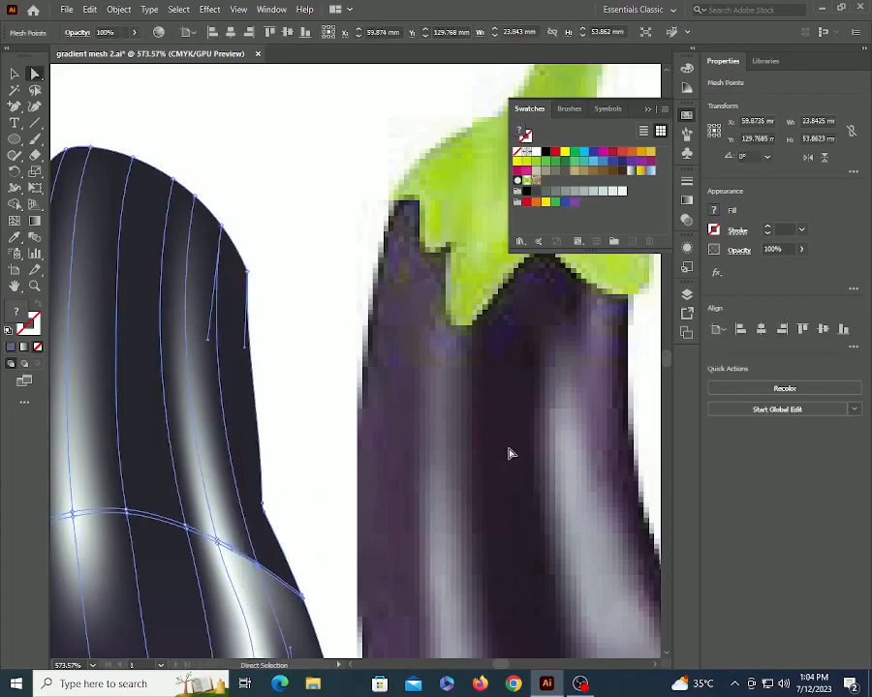
key("i")
left_click(619, 363)
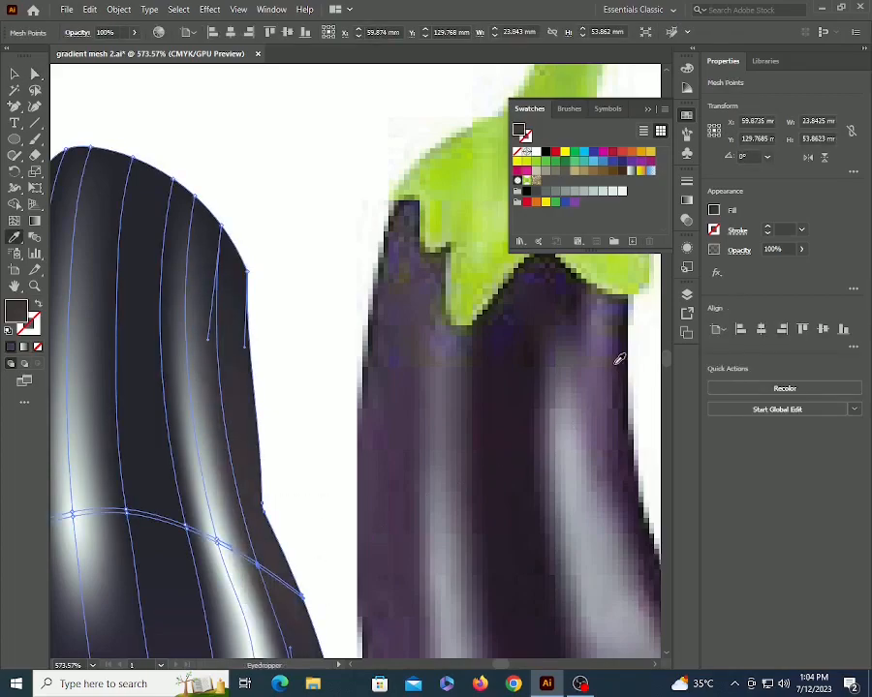
- Select the mesh points along the body's lower left side and recolour them with purple sampled from the photo eggplant's left edge
key("z")
left_click(307, 498, "alt")
left_click(308, 498, "alt")
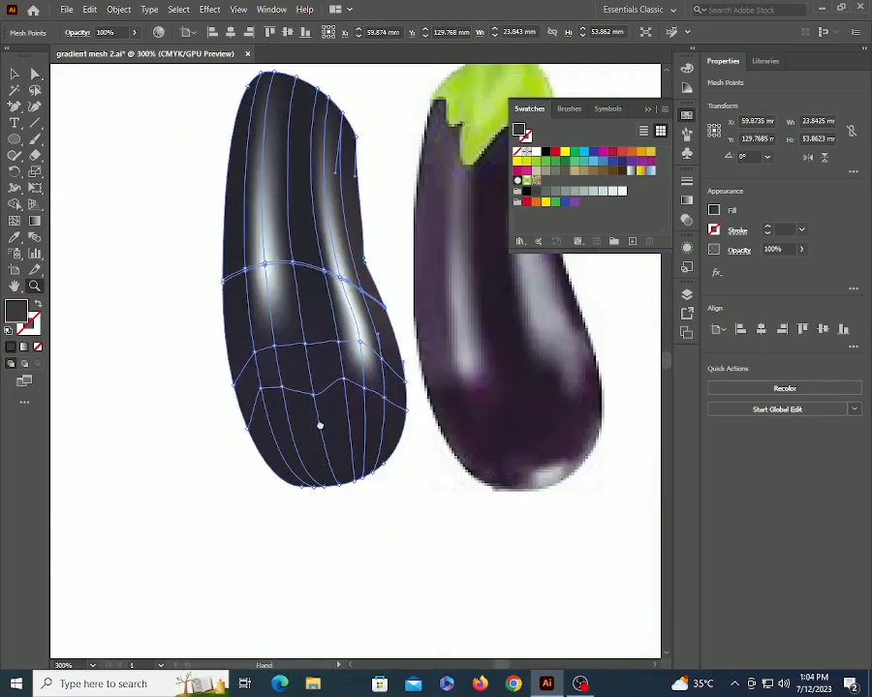
left_click_drag(369, 365, 238, 428)
left_click(290, 369)
left_click_drag(120, 316, 262, 415)
key("a")
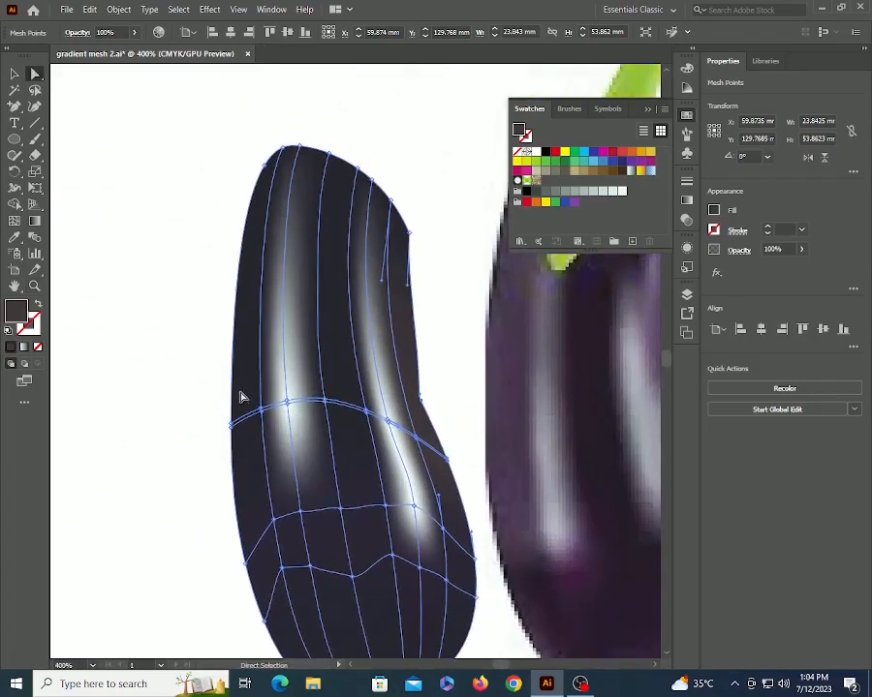
left_click_drag(185, 379, 282, 626)
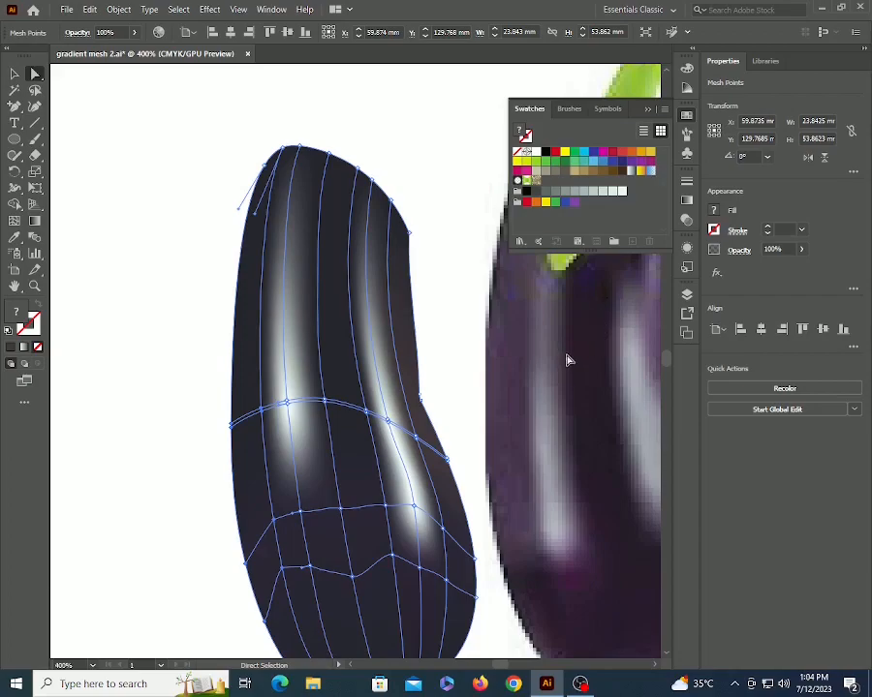
key("i")
left_click(502, 352)
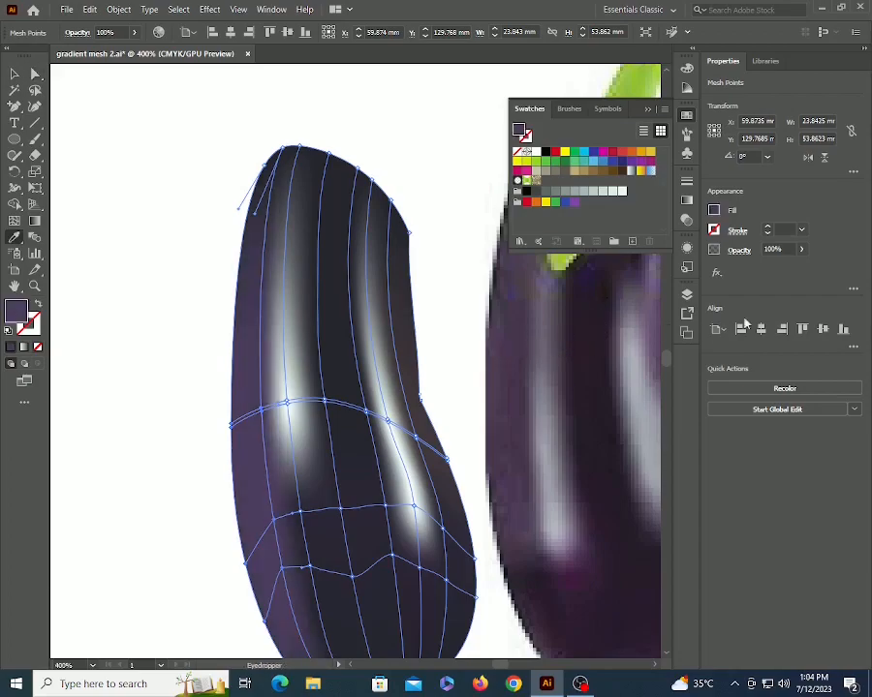
- Select the mesh points along the body's bottom edge and recolour them with the purple sampled from its lower left side
key("z")
left_click(330, 327, "alt")
left_click_drag(341, 356, 321, 225)
key("a")
left_click_drag(319, 536, 445, 470)
key("i")
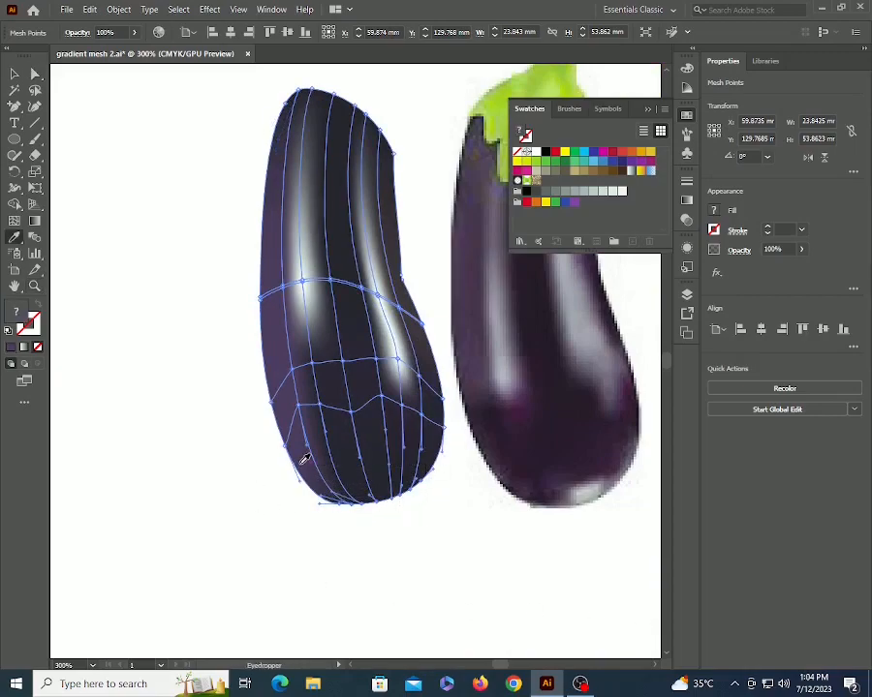
left_click(302, 459)
- Switch the colour sliders to HSB and set the bottom mesh points' brightness to 46%
key("z")
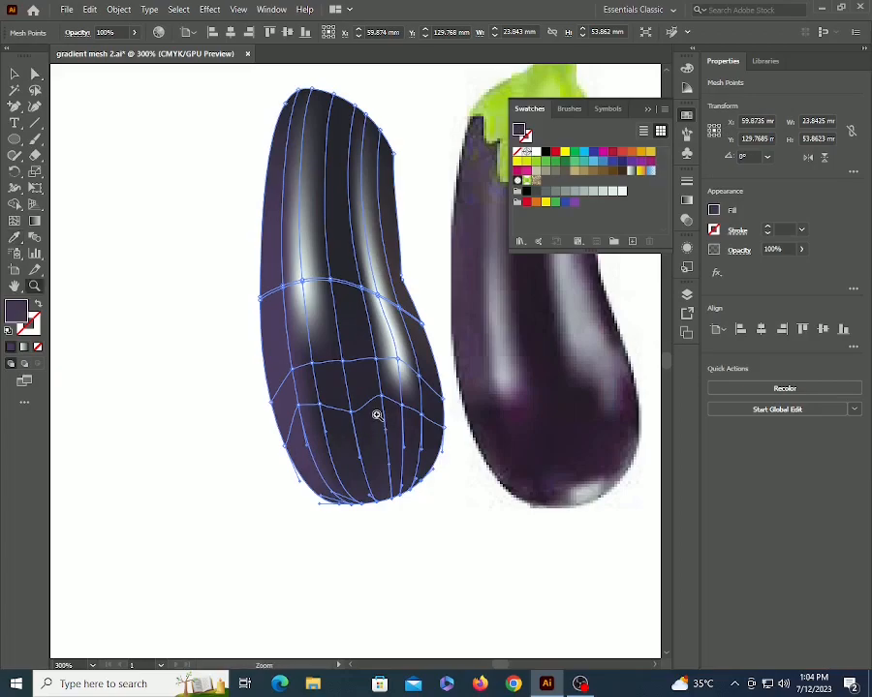
left_click(376, 414)
left_click_drag(370, 399, 318, 471)
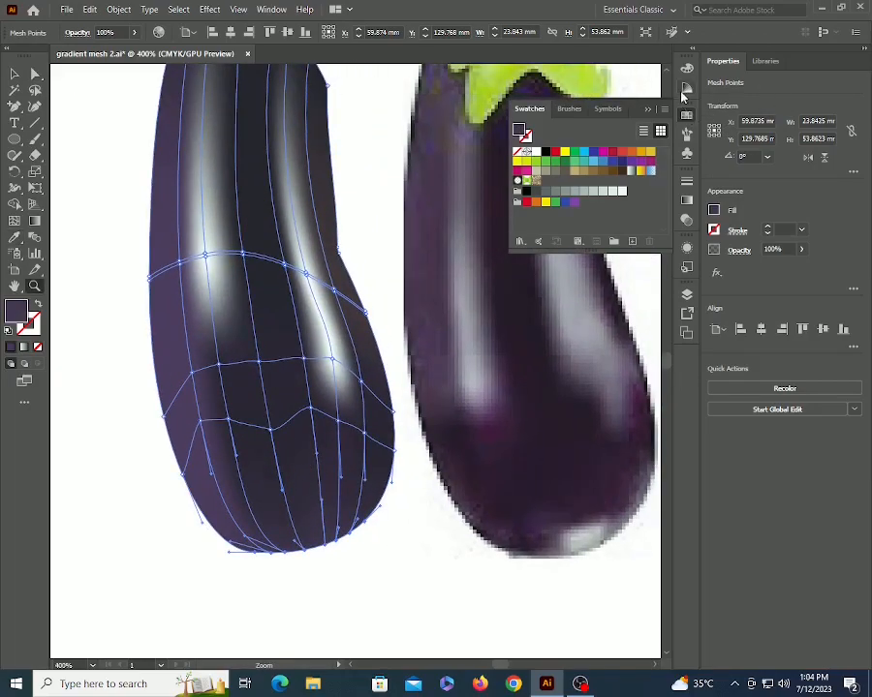
left_click(685, 89)
left_click(688, 70)
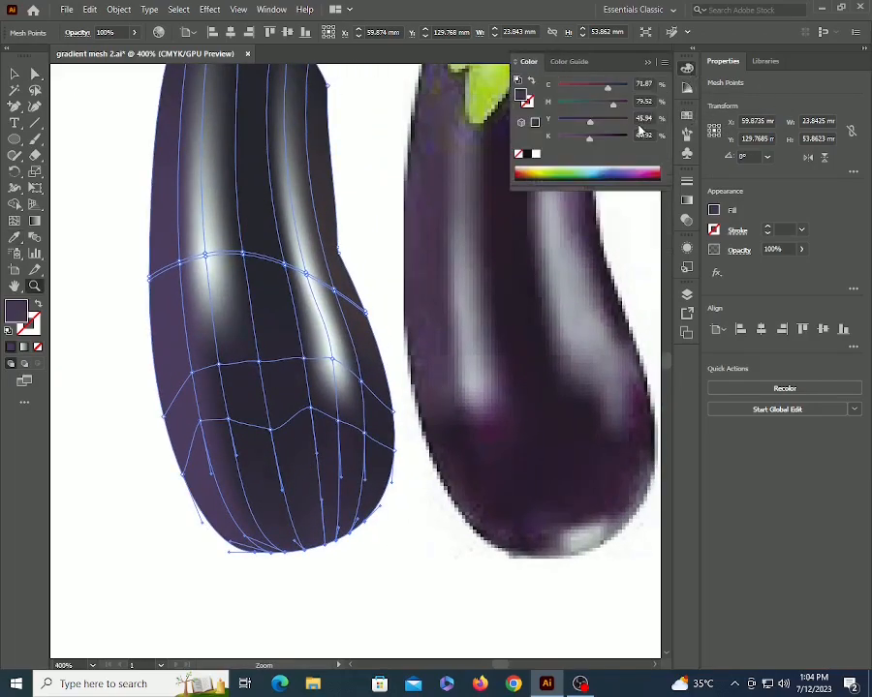
left_click(664, 63)
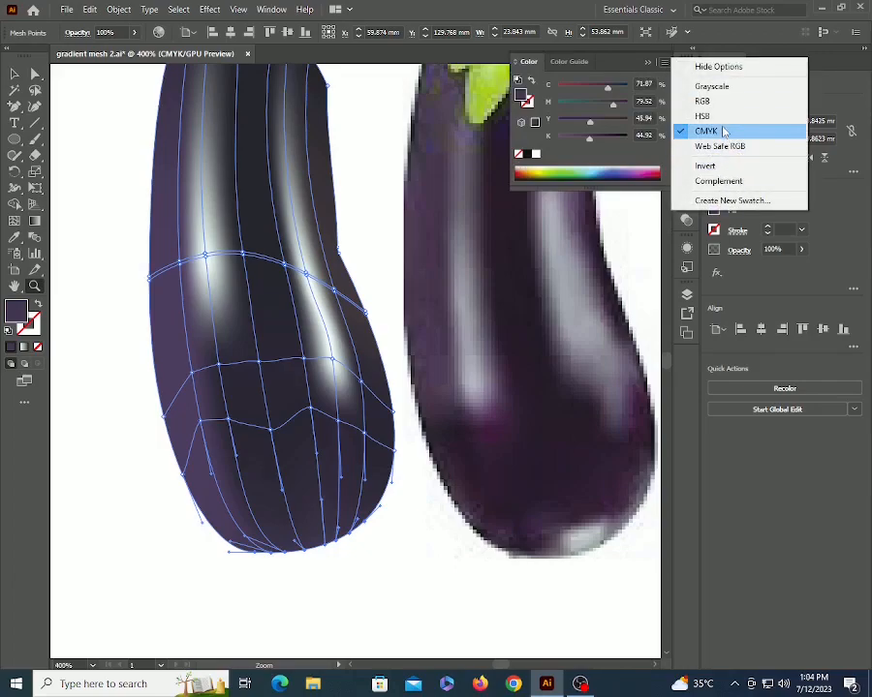
left_click(721, 115)
left_click_drag(579, 137, 591, 136)
- Recolour the central mesh point of the lowest horizontal line with purple sampled from the body's bottom, set its brightness to 24%, and deselect
key("a")
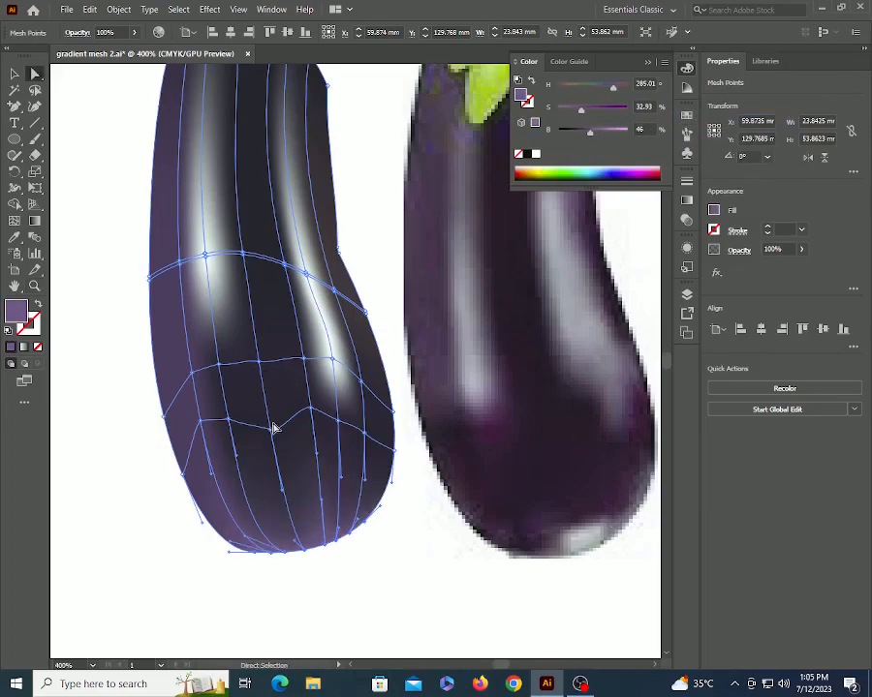
left_click(271, 430)
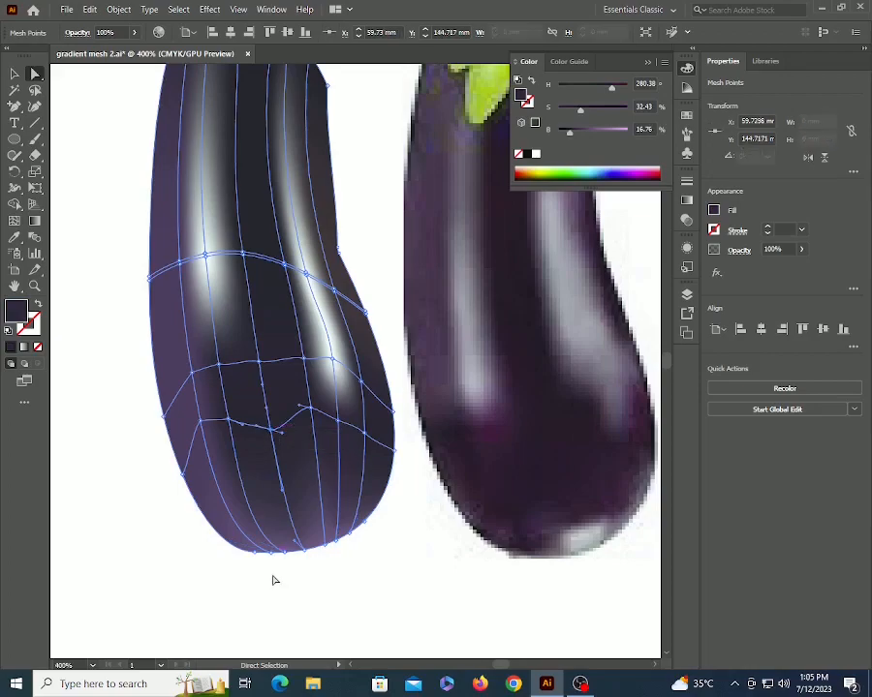
key("i")
left_click(285, 524)
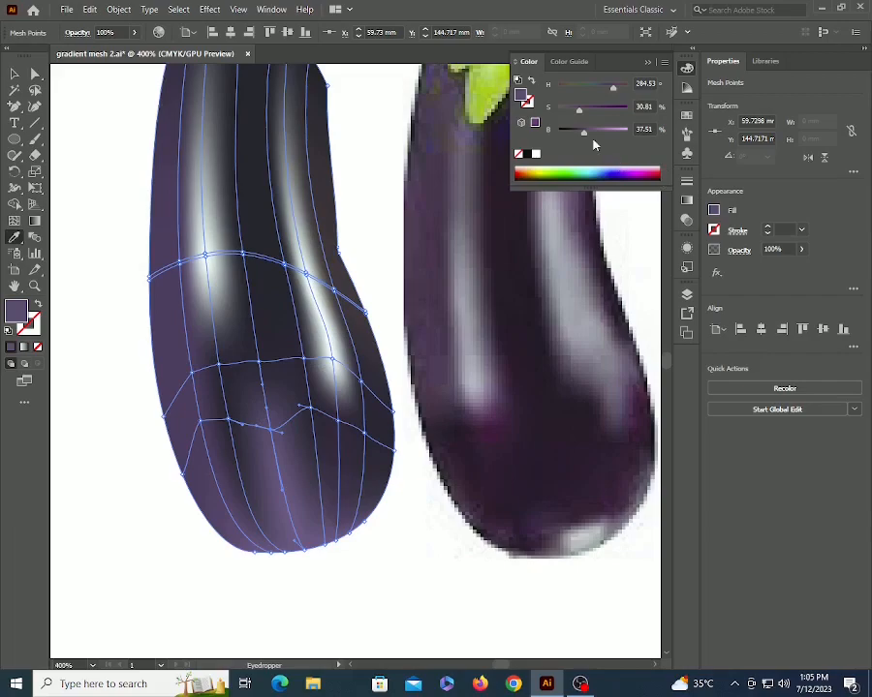
left_click_drag(584, 134, 575, 136)
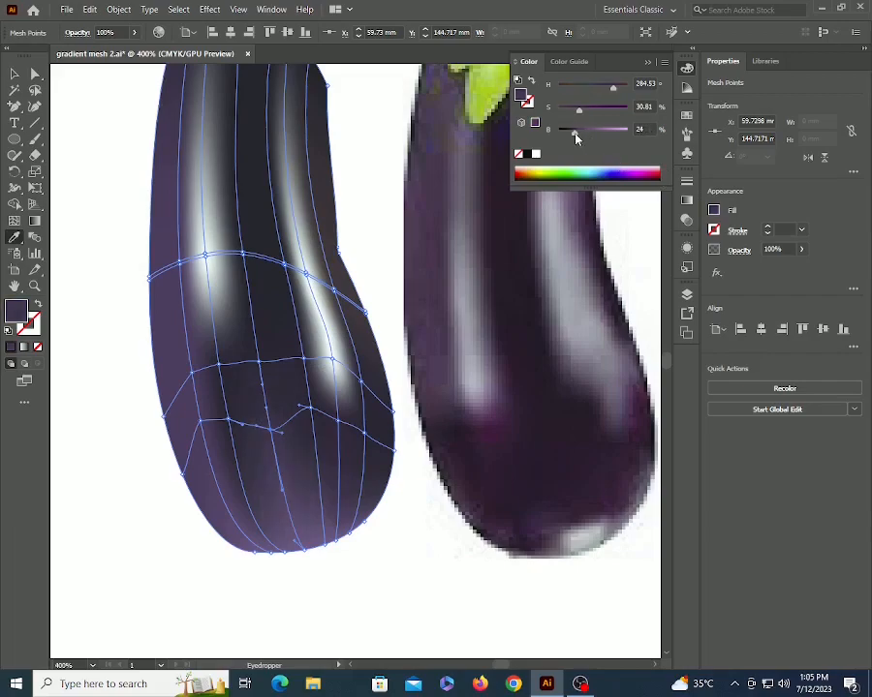
left_click(387, 564, "ctrl")
- Try to raise the brightness of the central mesh point on the double horizontal line to 38%
key("z")
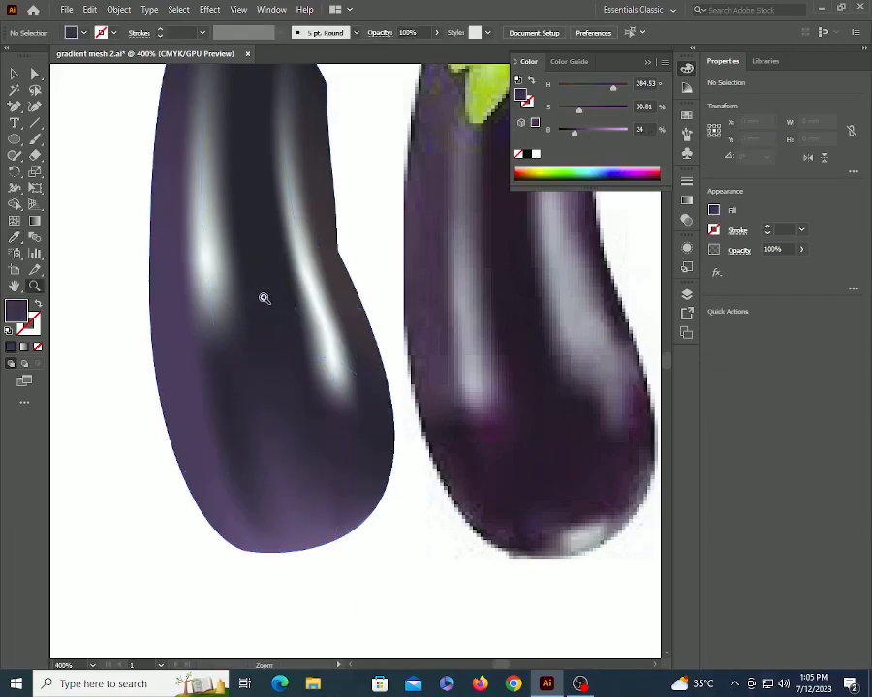
left_click(269, 292, "alt")
left_click_drag(332, 290, 325, 557)
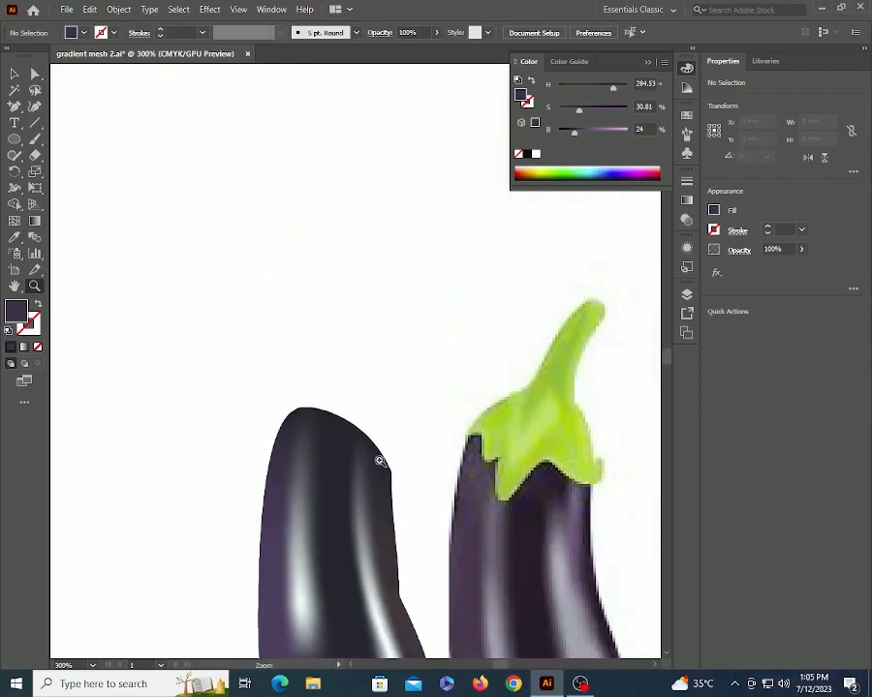
key("a")
scroll(359, 465, "down", 3)
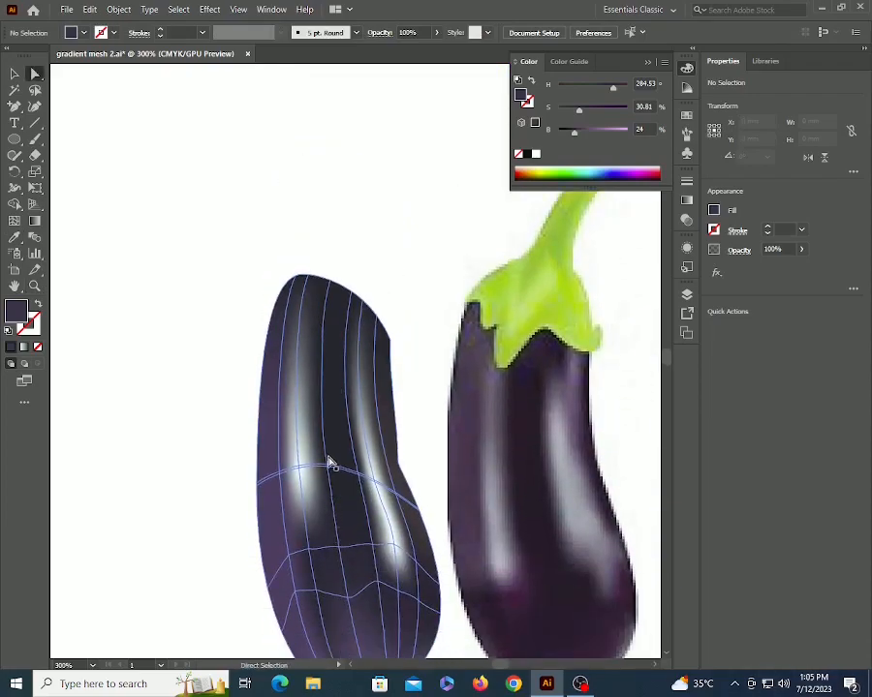
left_click(327, 465)
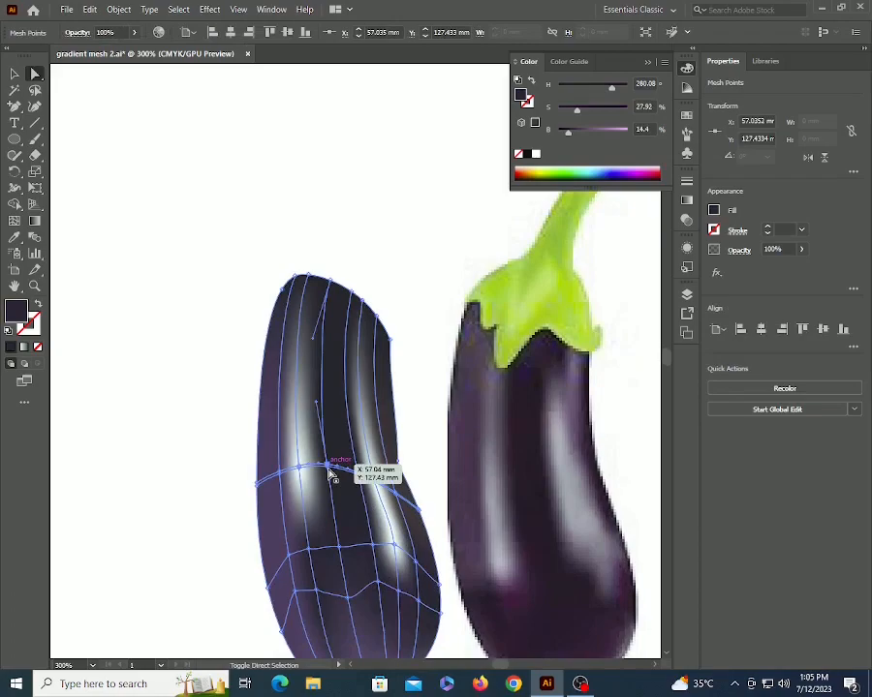
left_click(327, 465, "shift")
left_click_drag(569, 137, 583, 136)
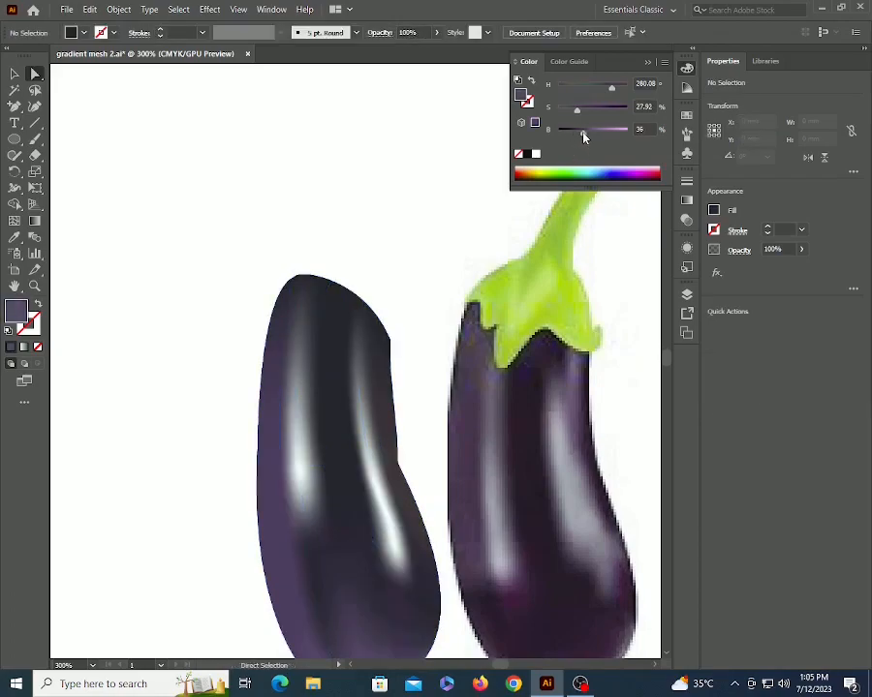
- Recolour the central mesh points of the double line with purple sampled from the body's upper left side, setting saturation to 50% and brightness to 36%
scroll(345, 469, "up", 5)
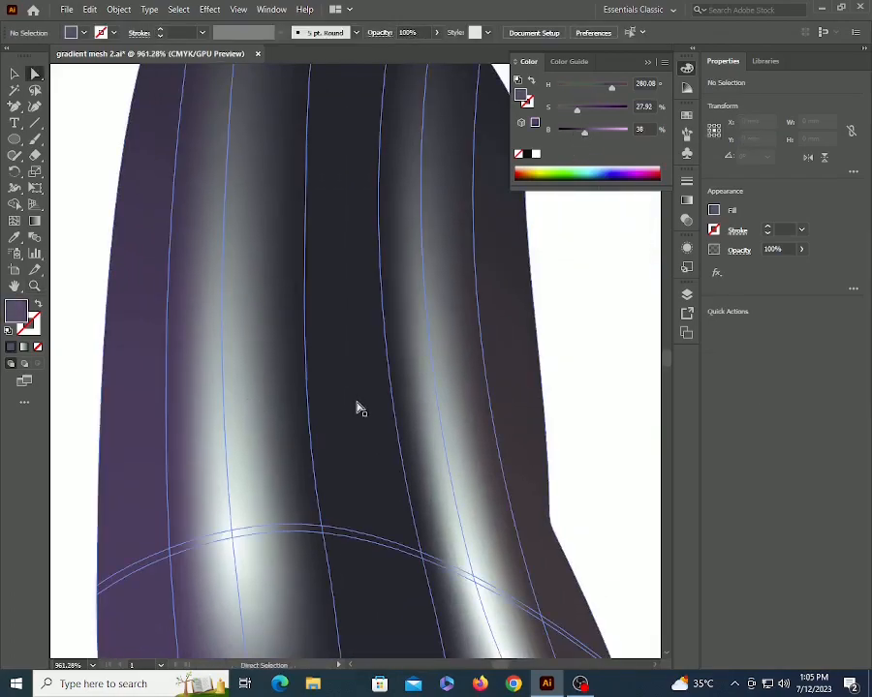
left_click(321, 528)
left_click(324, 542)
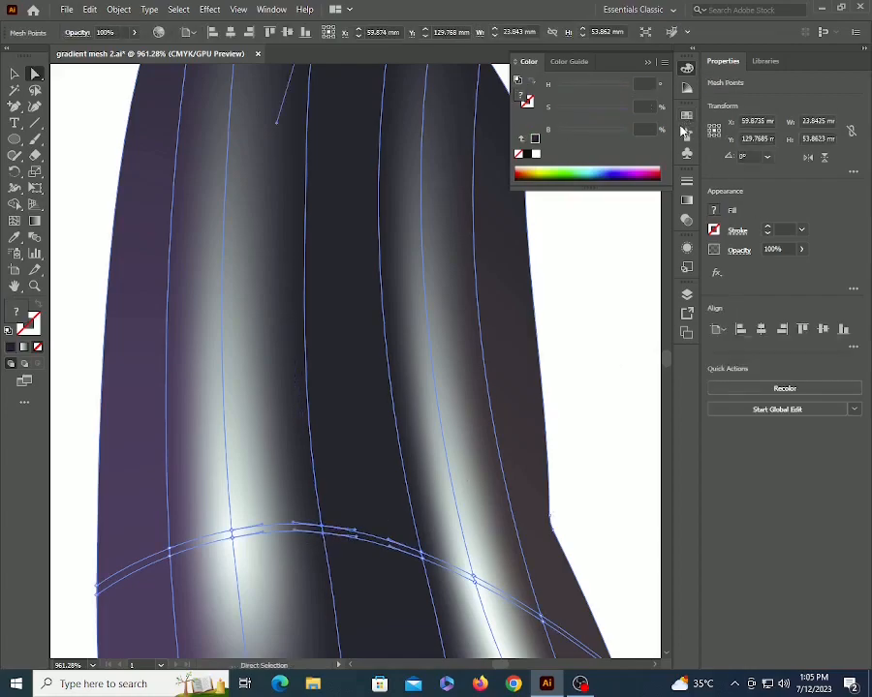
key("i")
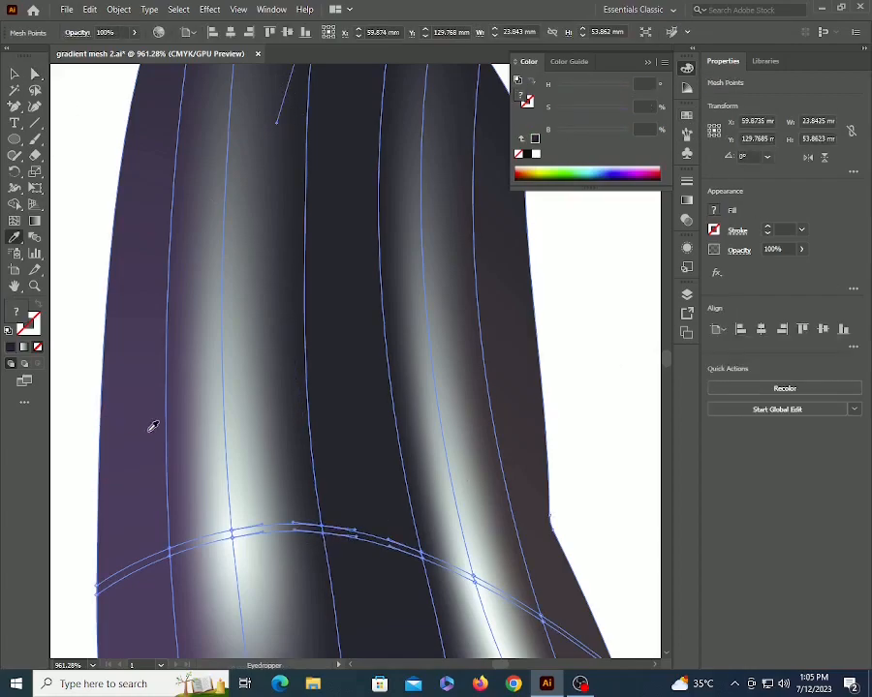
left_click(153, 152)
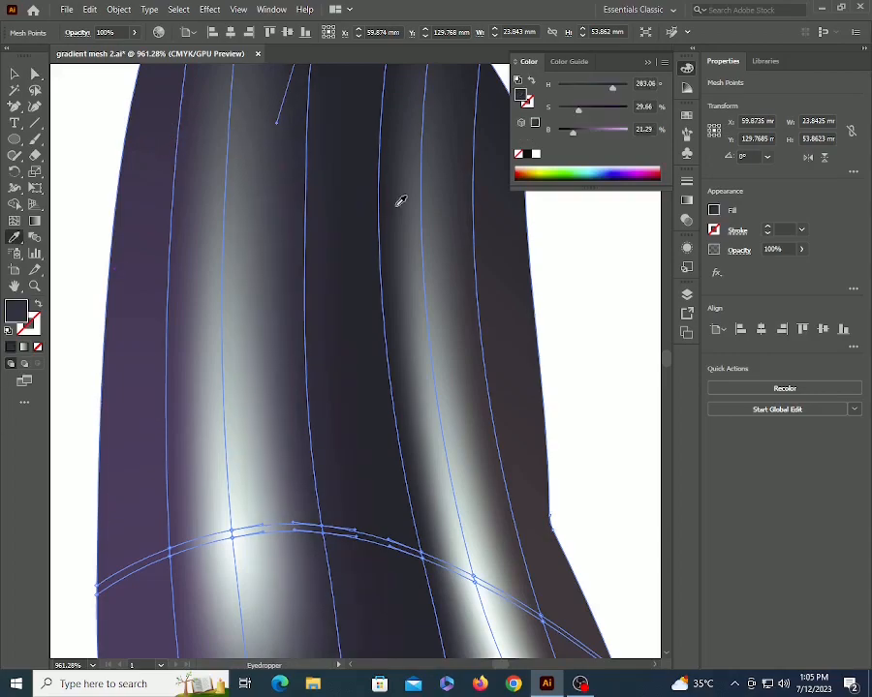
left_click_drag(576, 136, 594, 114)
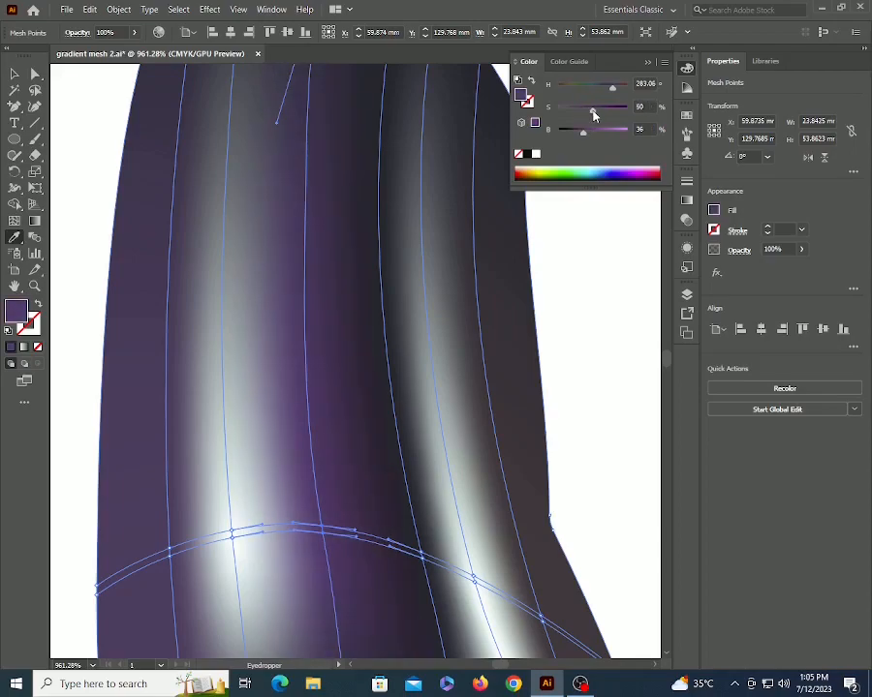
- Darken the selected central mesh points by setting their brightness to 24%
key("z")
left_click(448, 359, "alt")
left_click(447, 360, "alt")
left_click(447, 362, "alt")
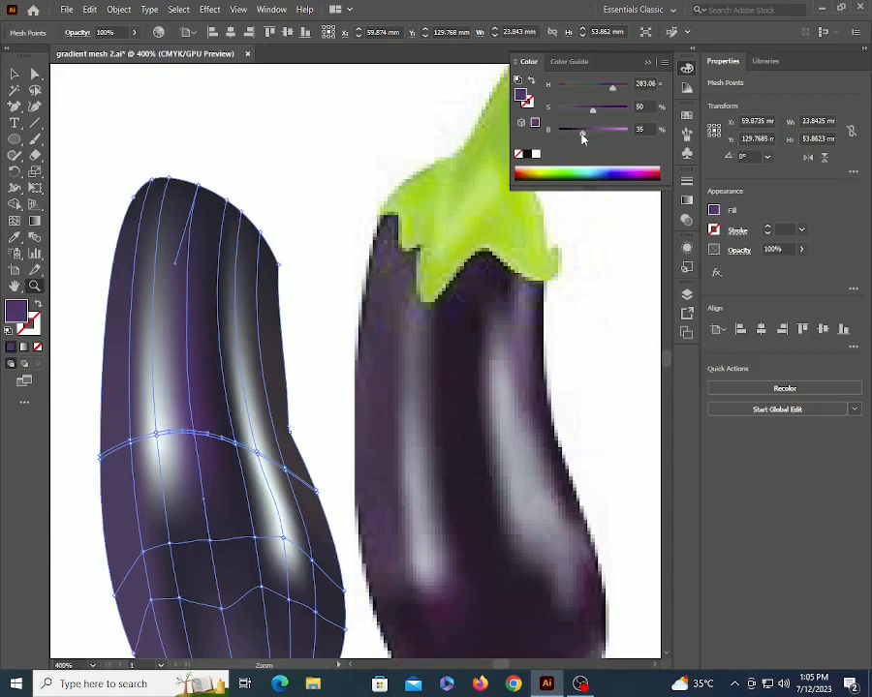
left_click_drag(582, 135, 575, 135)
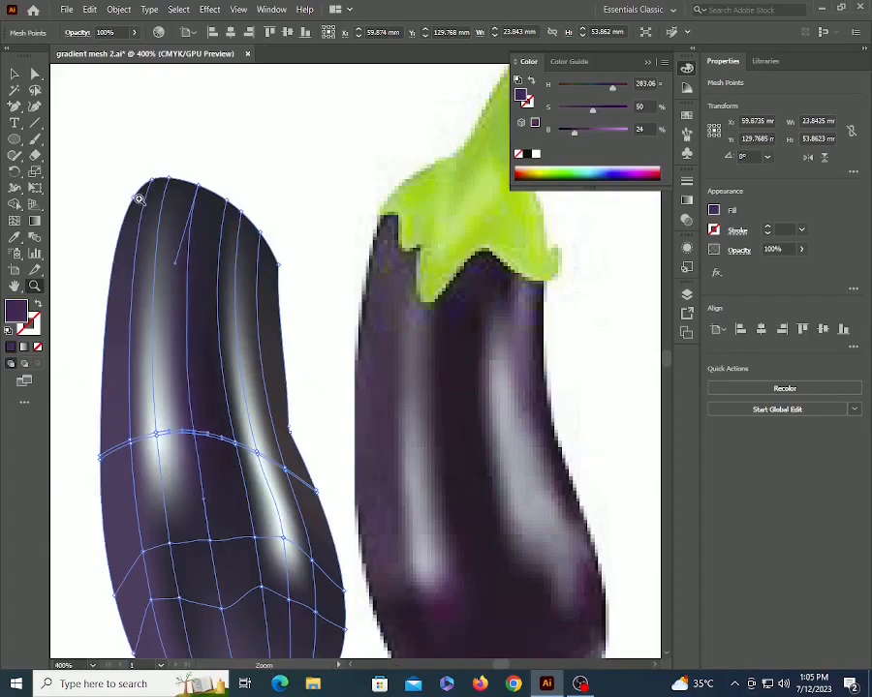
- Add a mesh point just below the body's top, between the left highlight and the central dark band
left_click_drag(156, 240, 226, 272)
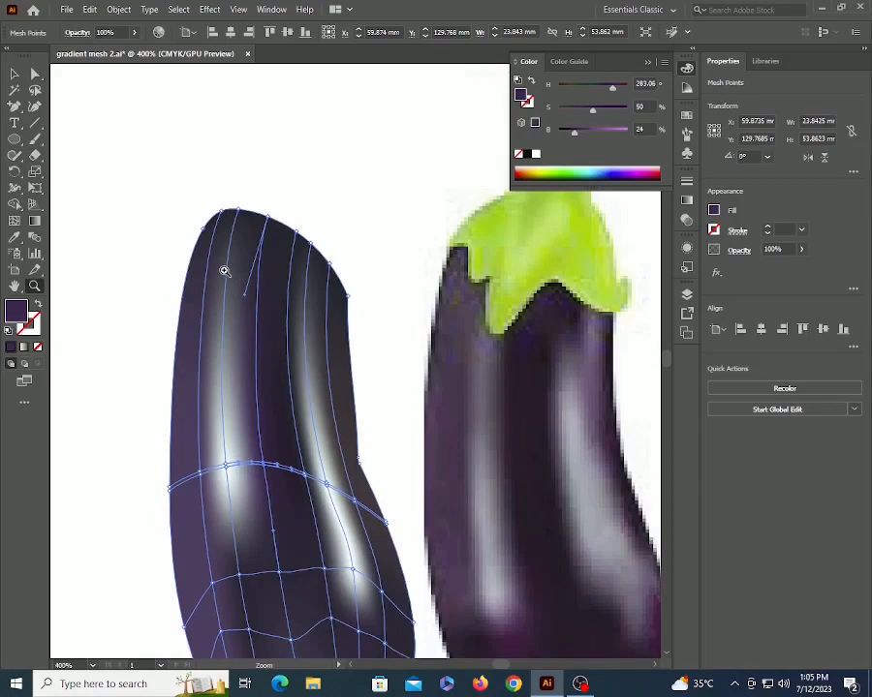
key("u")
left_click(245, 257)
- Select all mesh points at the body's top, recolour them with purple sampled from its left side, set saturation to 51%, and deselect
key("a")
left_click_drag(173, 198, 393, 342)
key("i")
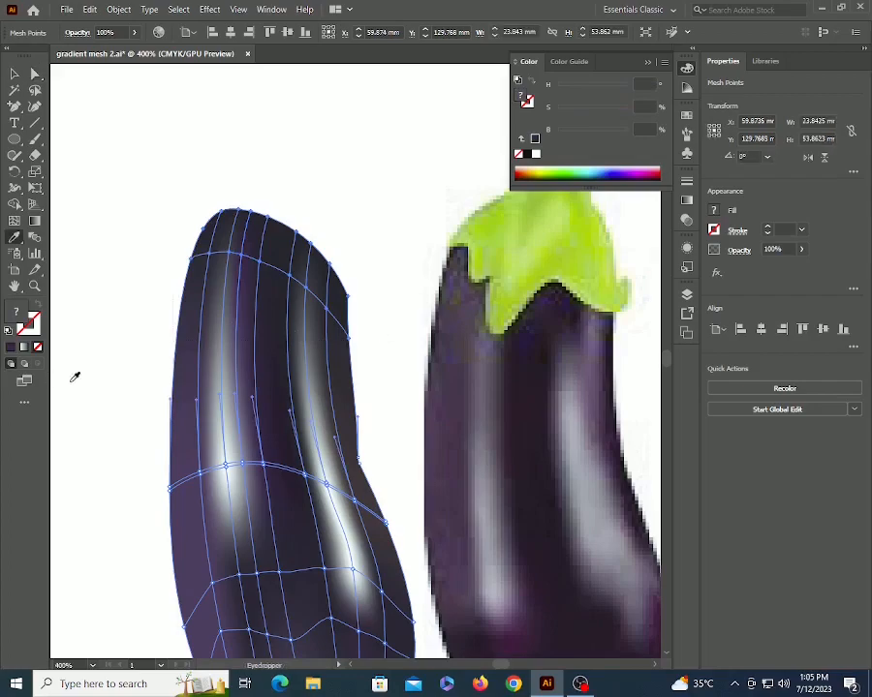
left_click(194, 430)
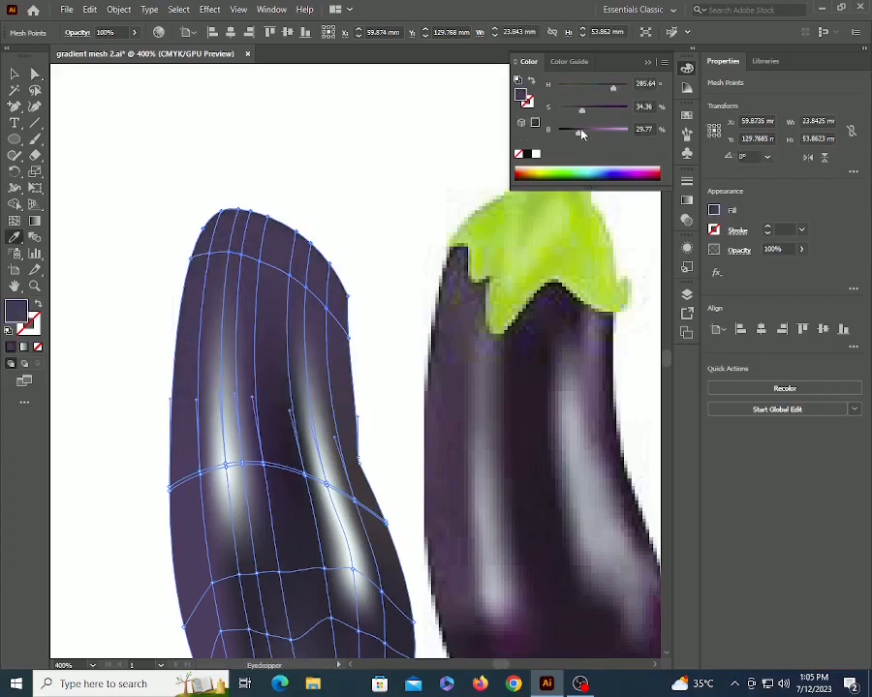
left_click_drag(582, 110, 594, 113)
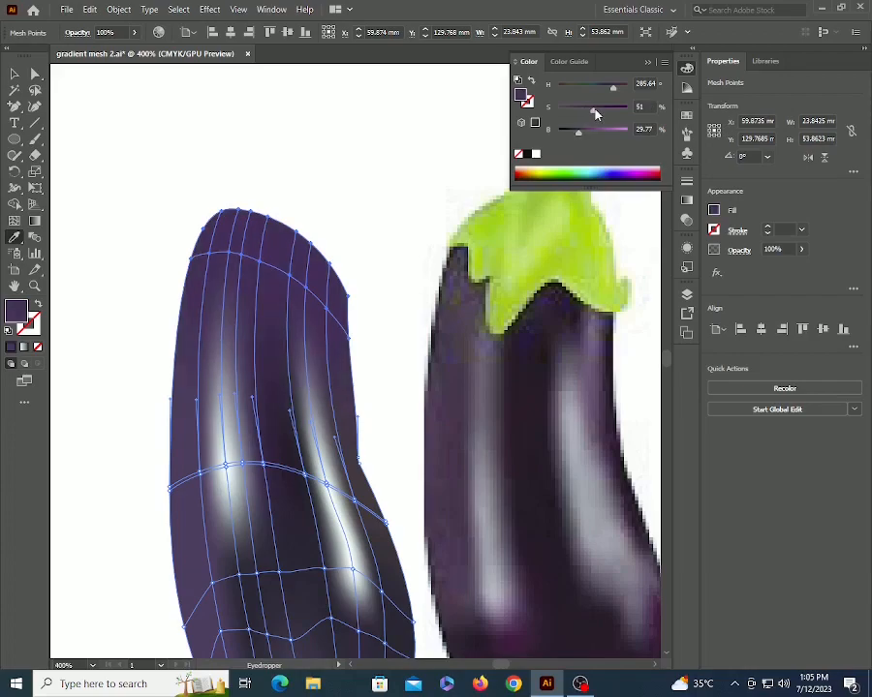
left_click(389, 367, "ctrl")
- Recolour the mesh points along the vertical line nearest the lower right edge with purple sampled from the lower body, set brightness to 37%, and deselect
key("z")
left_click(330, 352, "alt")
left_click(331, 352, "alt")
left_click_drag(333, 449, 257, 353)
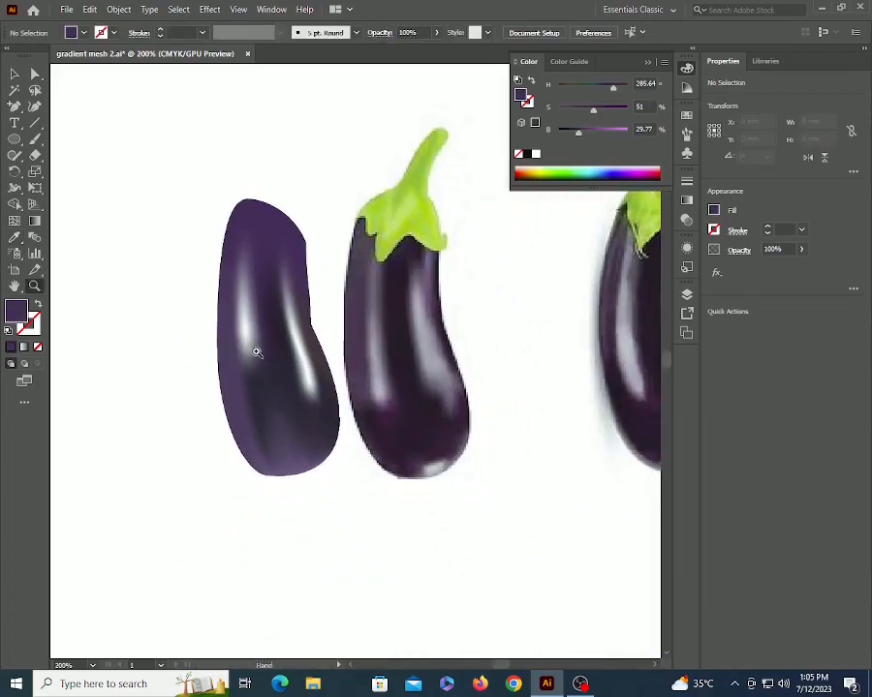
left_click(313, 398)
left_click_drag(322, 374, 213, 417)
key("a")
left_click(261, 398)
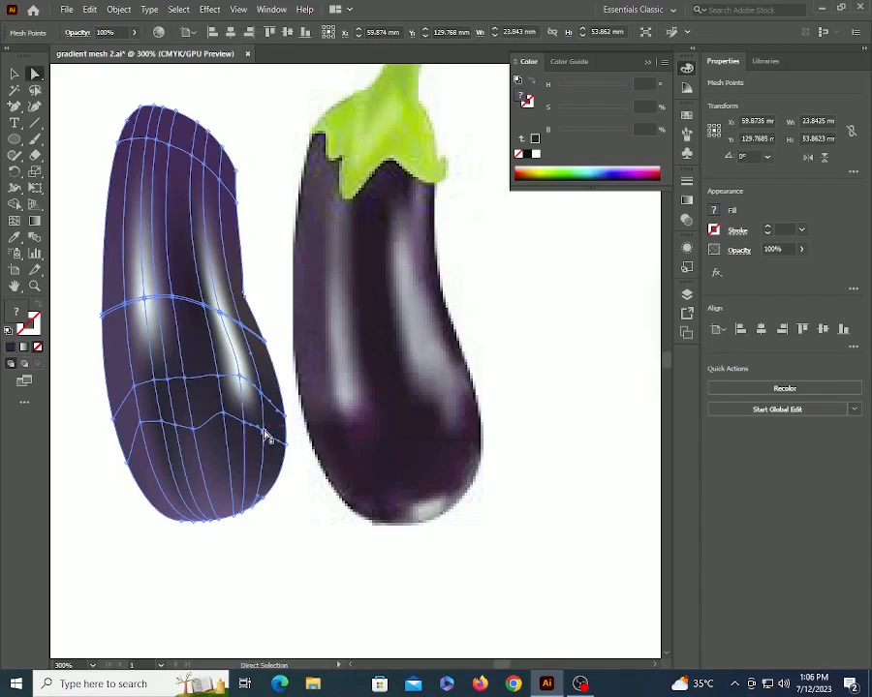
key("i")
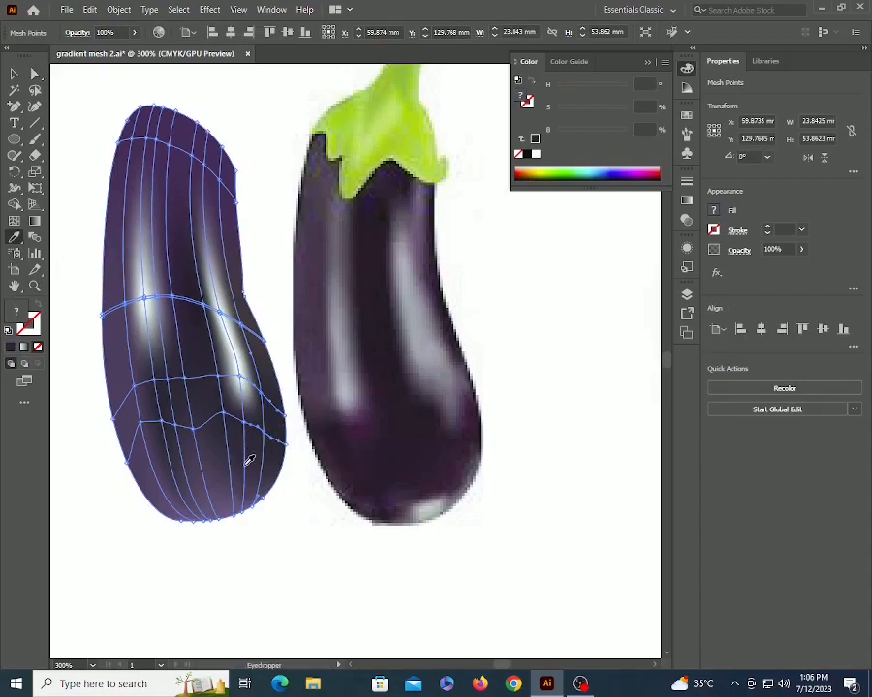
left_click(249, 459)
left_click_drag(582, 136, 587, 138)
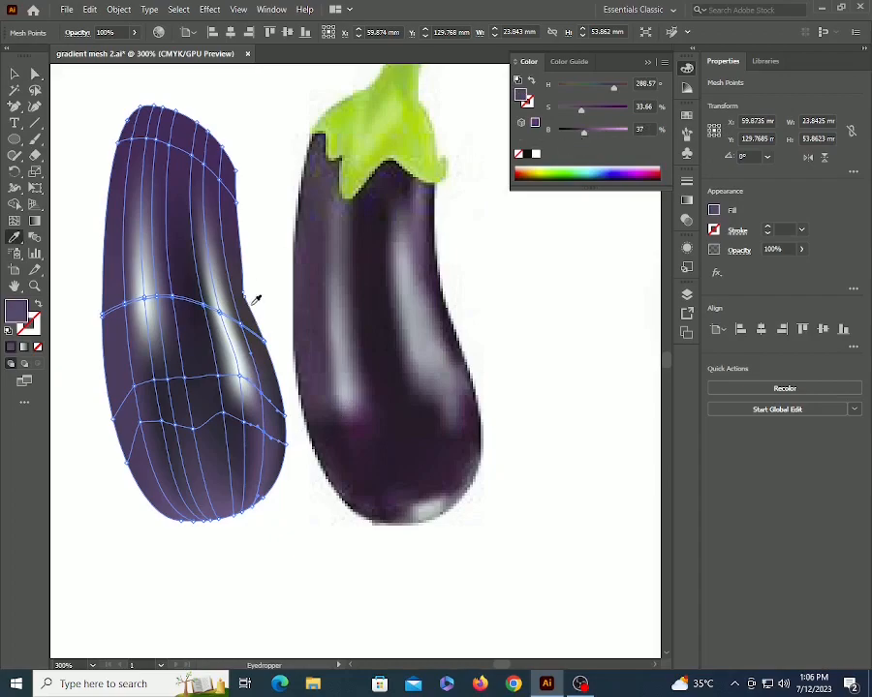
key("ctrl+shift+a")
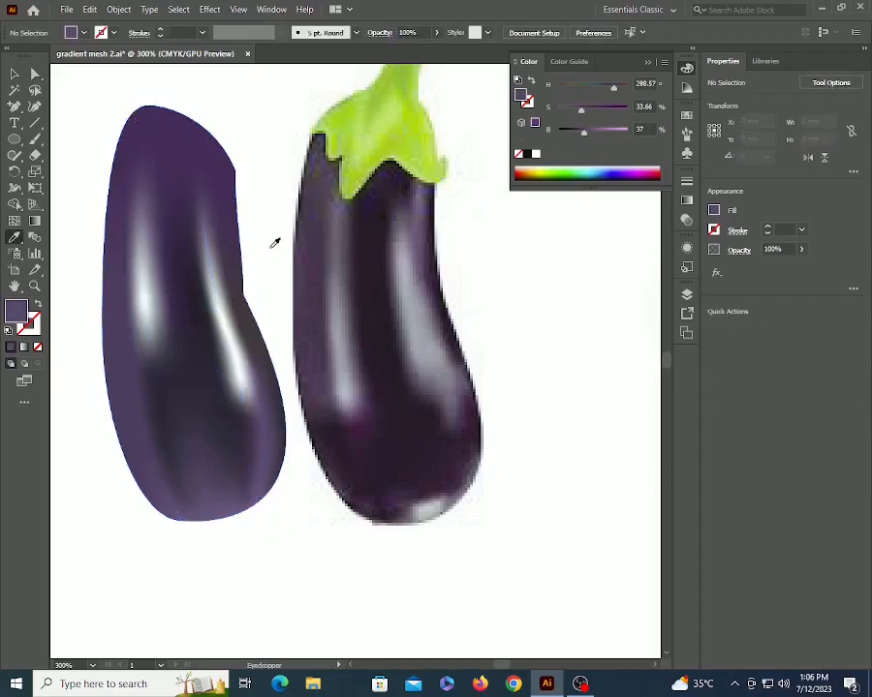
- Add a mesh point near the body's bottom, right of centre, to create a new horizontal line
key("a")
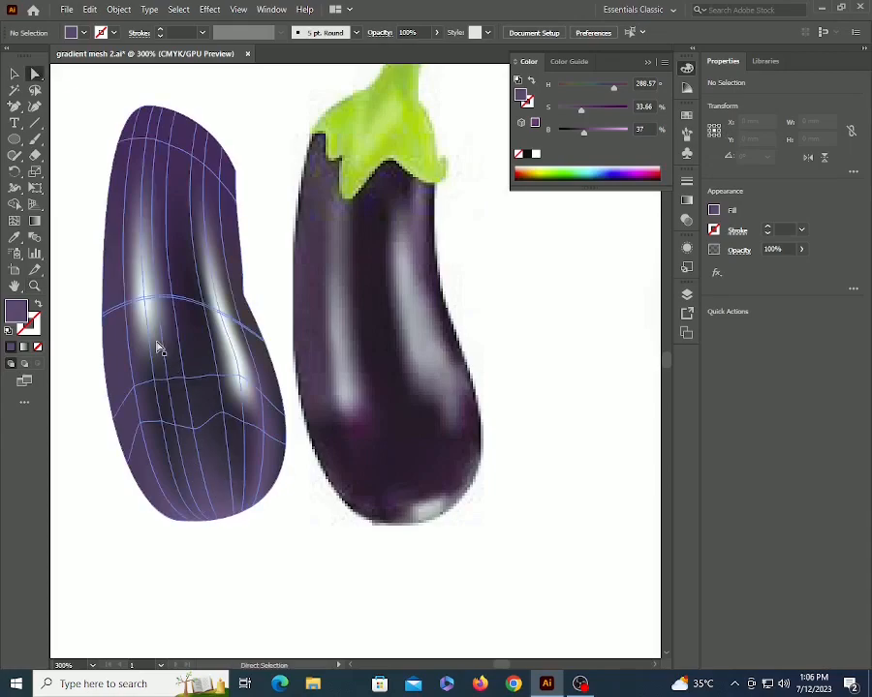
key("z")
left_click(243, 454)
left_click_drag(211, 503, 162, 523)
key("u")
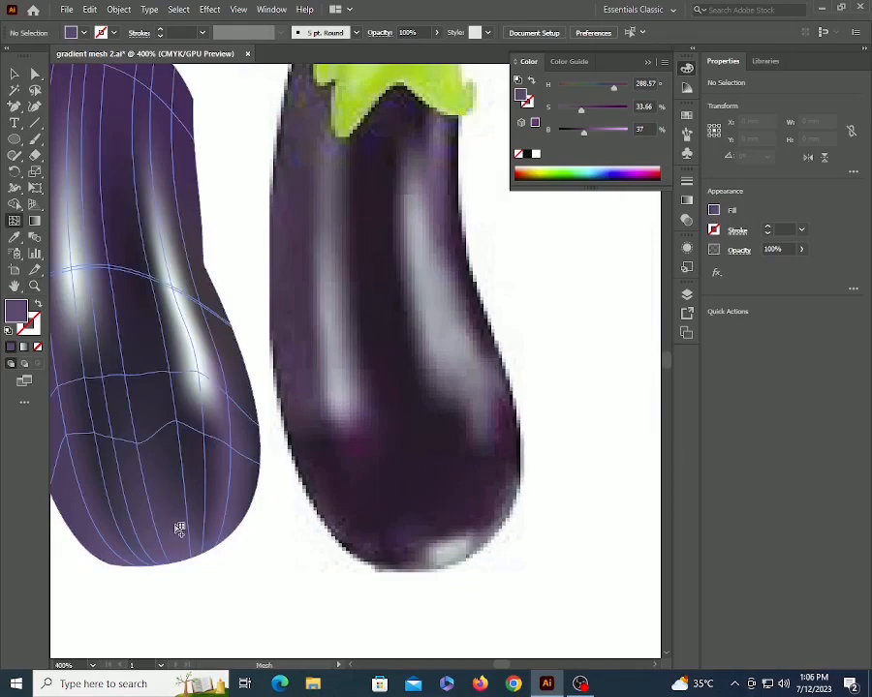
left_click(178, 523)
- Move the raised mesh points of the new bottom line down to smooth it, and add another mesh point closer to the bottom edge
key("z")
left_click(196, 488)
left_click_drag(344, 416, 323, 471)
left_click(241, 468)
left_click_drag(154, 506, 128, 572)
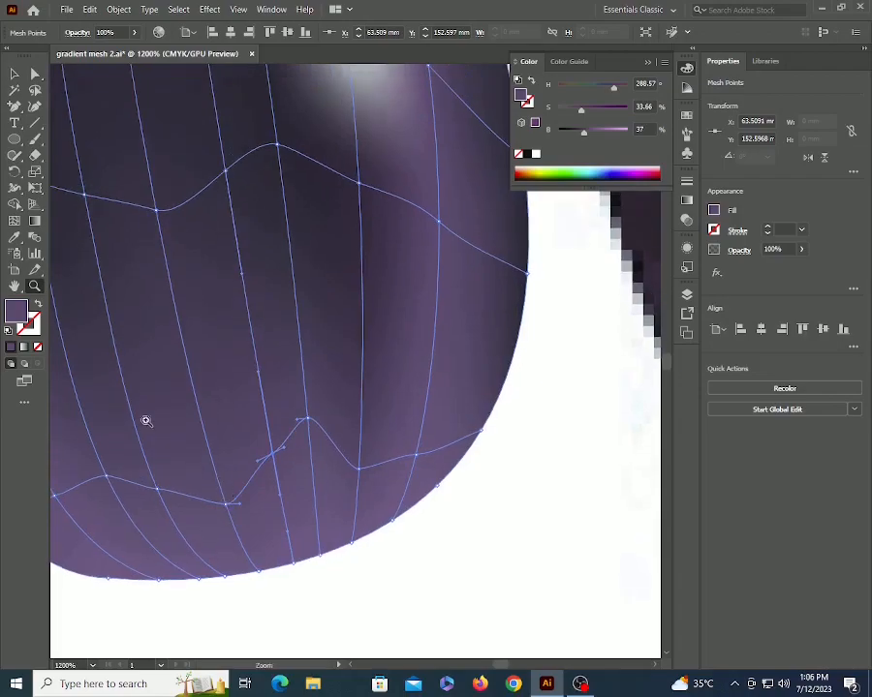
key("a")
left_click_drag(306, 423, 317, 474)
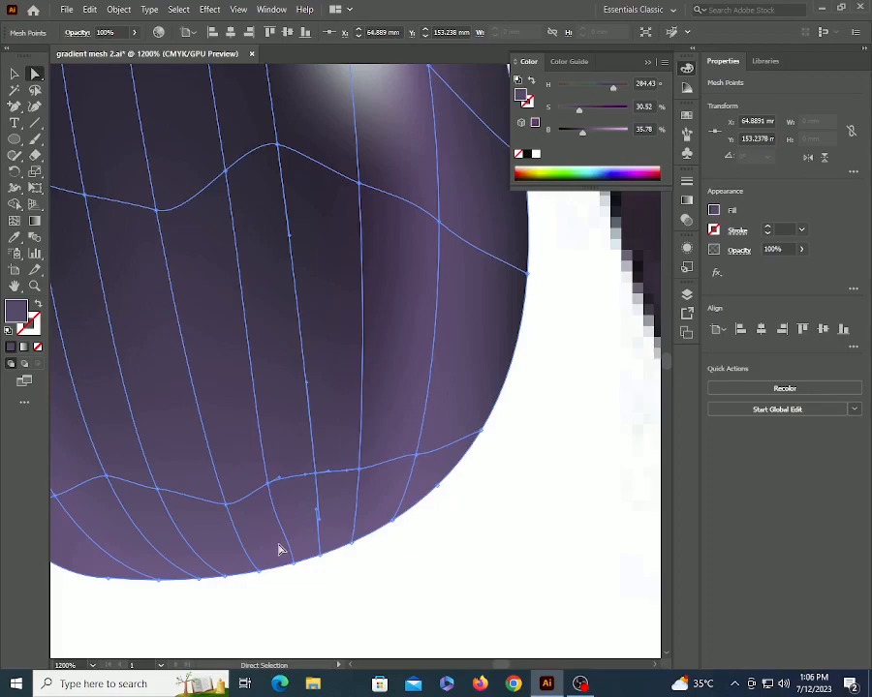
key("u")
left_click(308, 536)
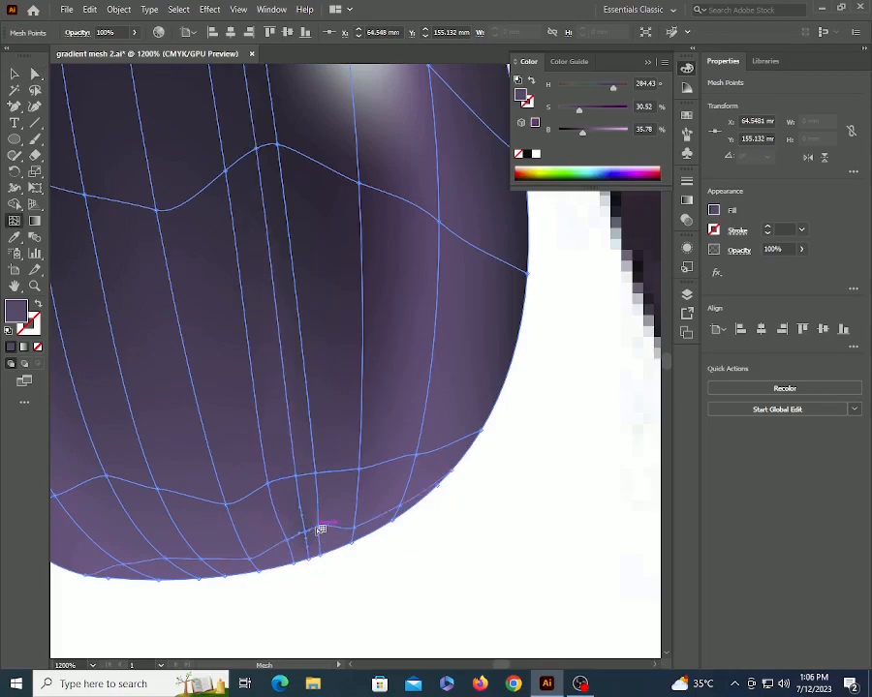
key("a")
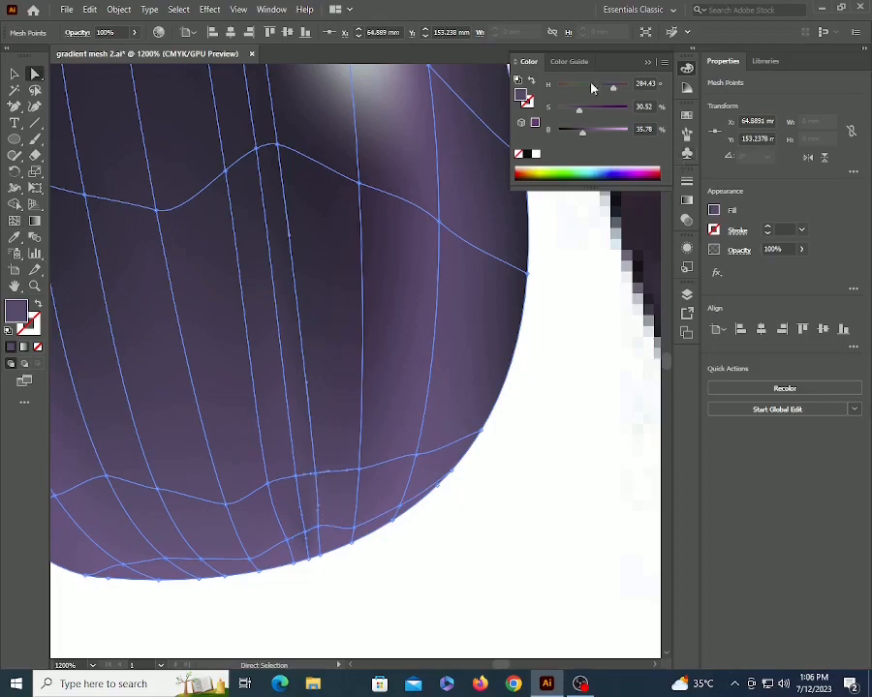
left_click(535, 155)
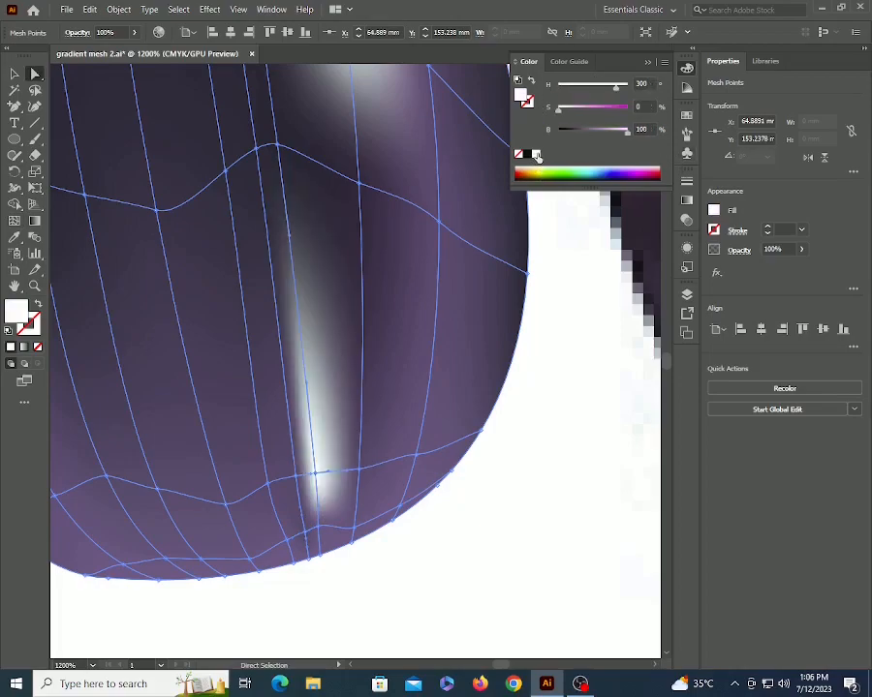
key("ctrl+z")
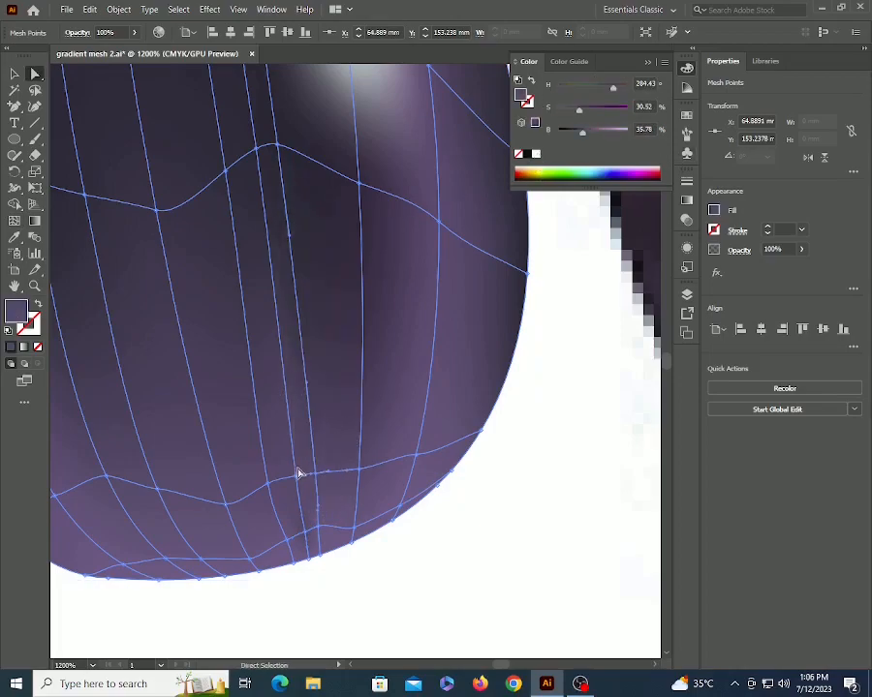
- Recolour two neighbouring mesh points on the lowest horizontal line, near the bottom right edge, white as a highlight
left_click(367, 520)
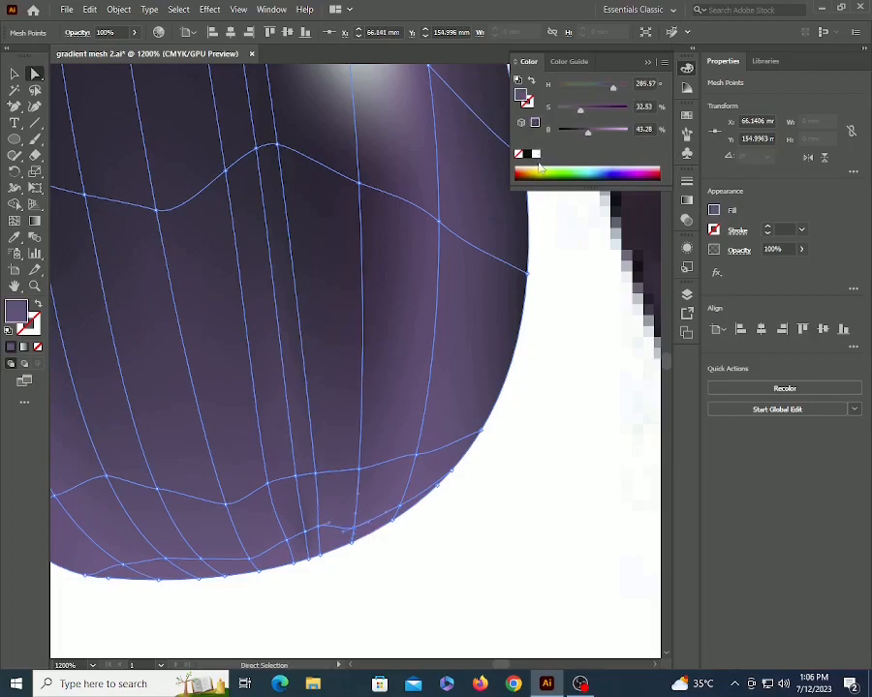
left_click(536, 155)
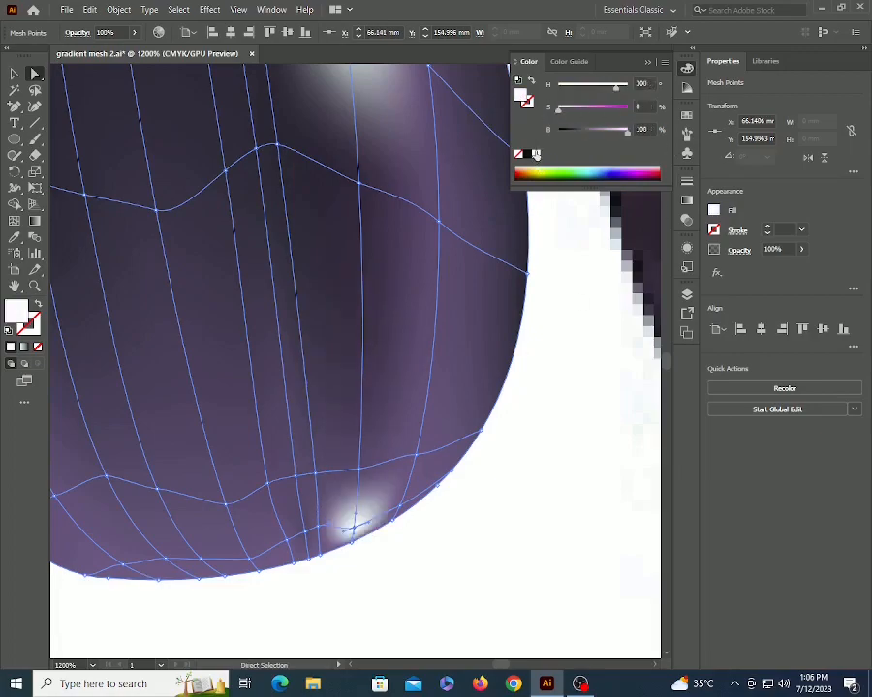
left_click(318, 535)
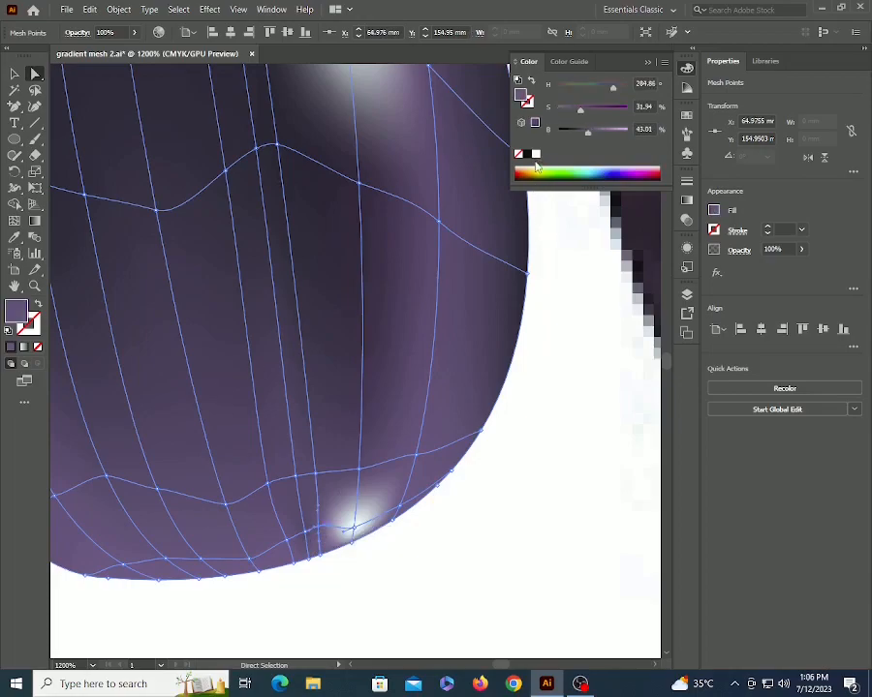
left_click(536, 155)
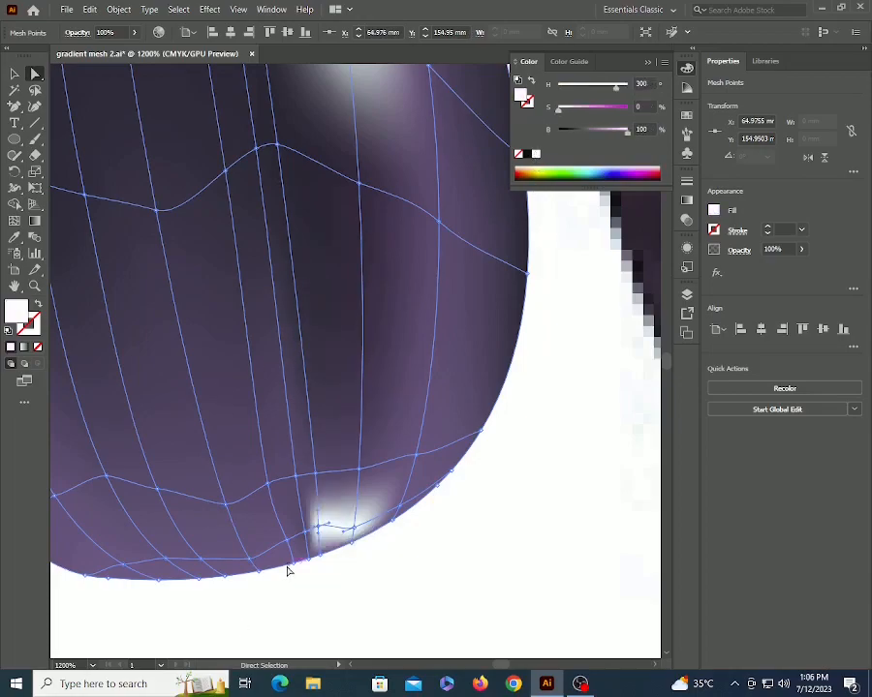
- Recolour more mesh points along the lowest horizontal line, on both sides of the highlight near the bottom right edge, white to extend it
left_click_drag(257, 605, 303, 560)
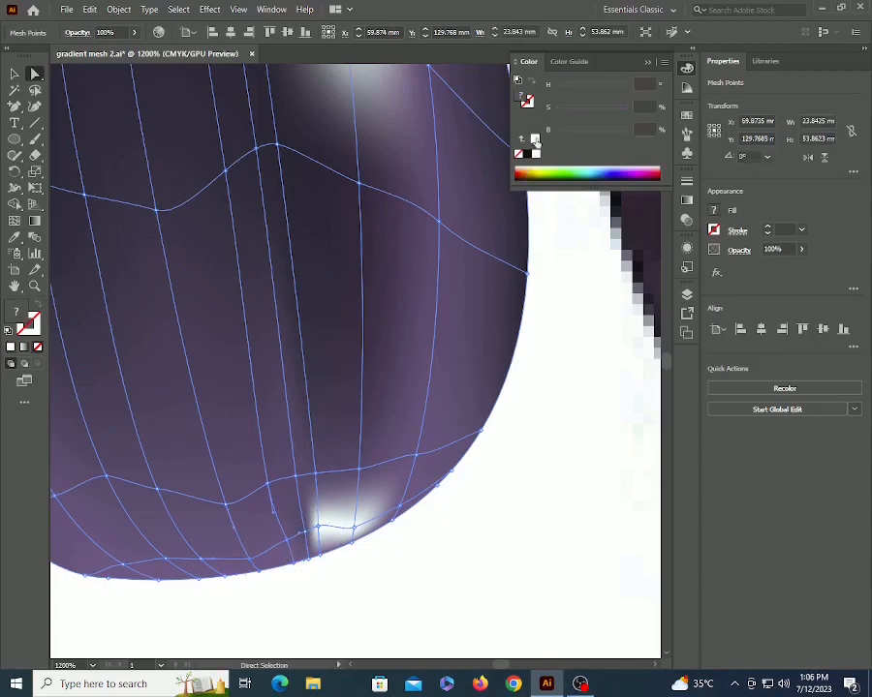
left_click(535, 142)
left_click(316, 529)
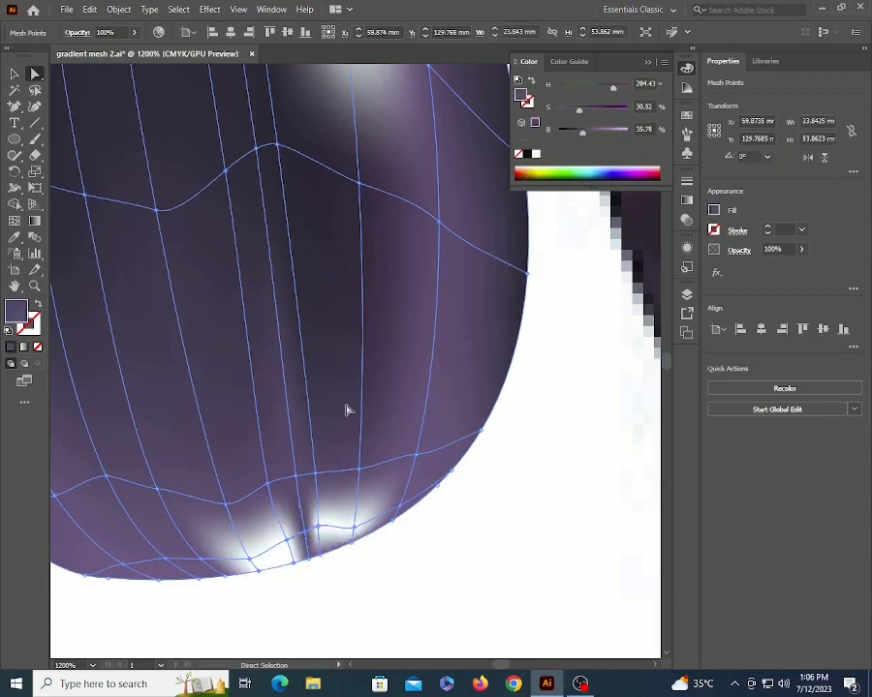
left_click(537, 154)
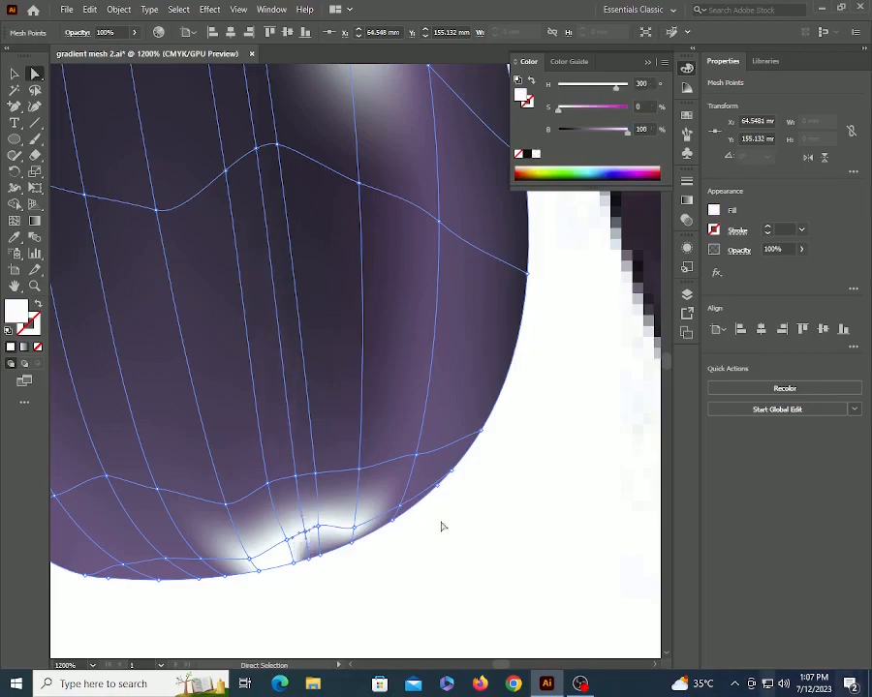
left_click(397, 578)
left_click_drag(324, 599, 419, 489)
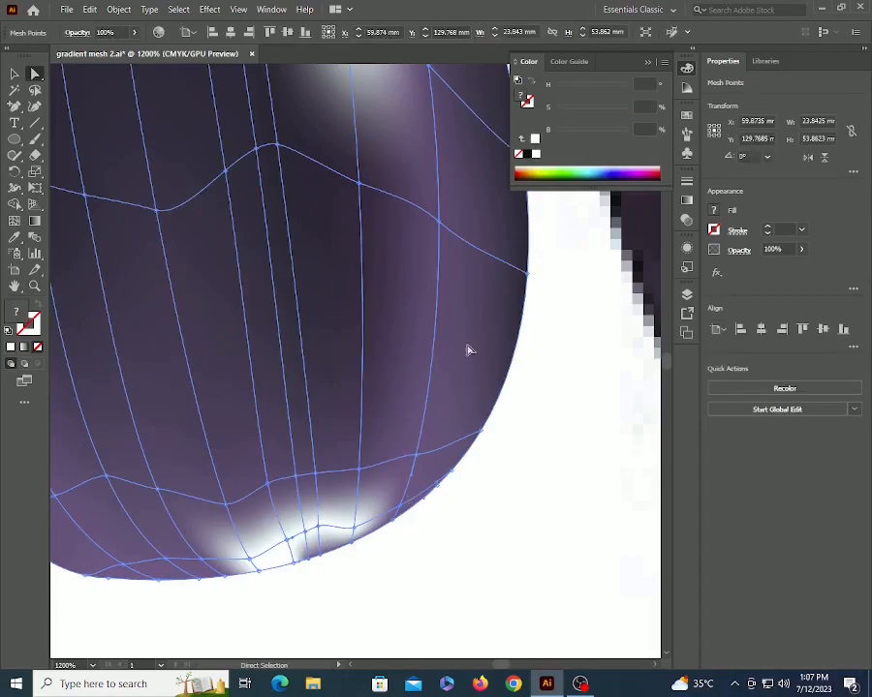
left_click(536, 139)
left_click(503, 520)
- Recolour the mesh point at the left end of the bottom highlight with purple sampled from the body beside it, and set brightness to 60%
key("z")
left_click(380, 416, "alt")
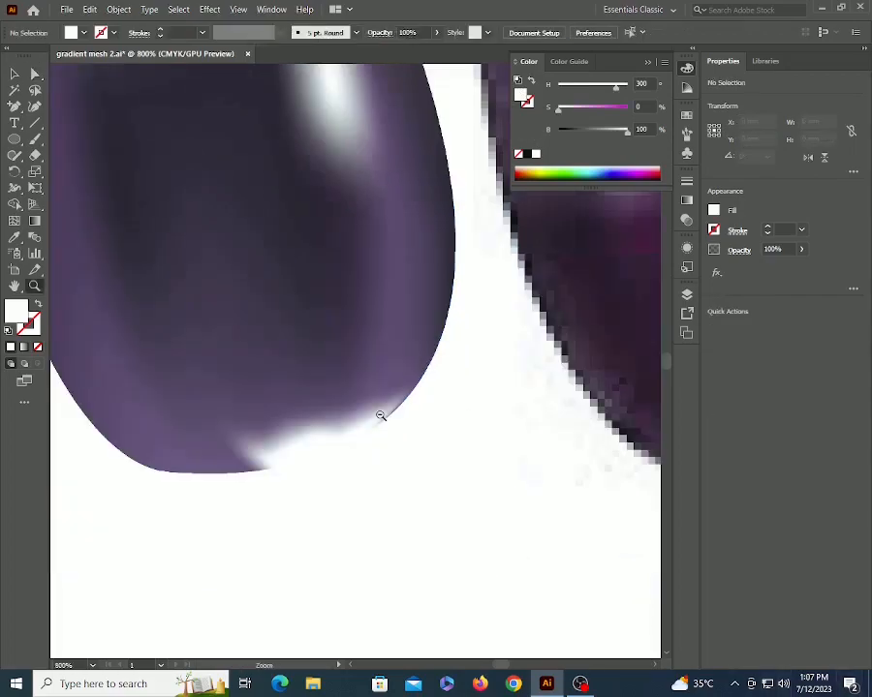
left_click(381, 415, "alt")
left_click_drag(366, 395, 309, 515)
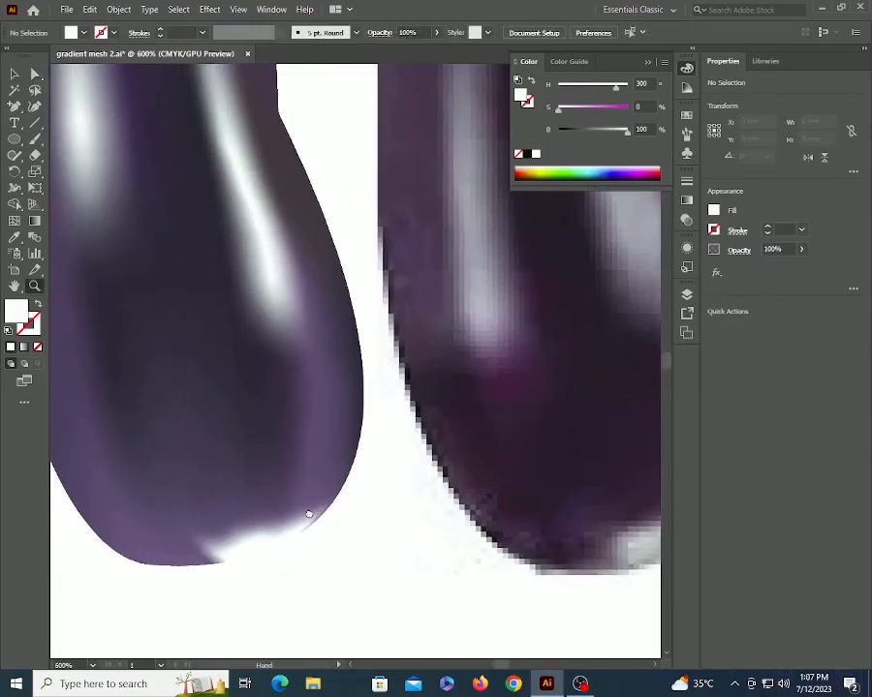
key("a")
left_click(296, 505)
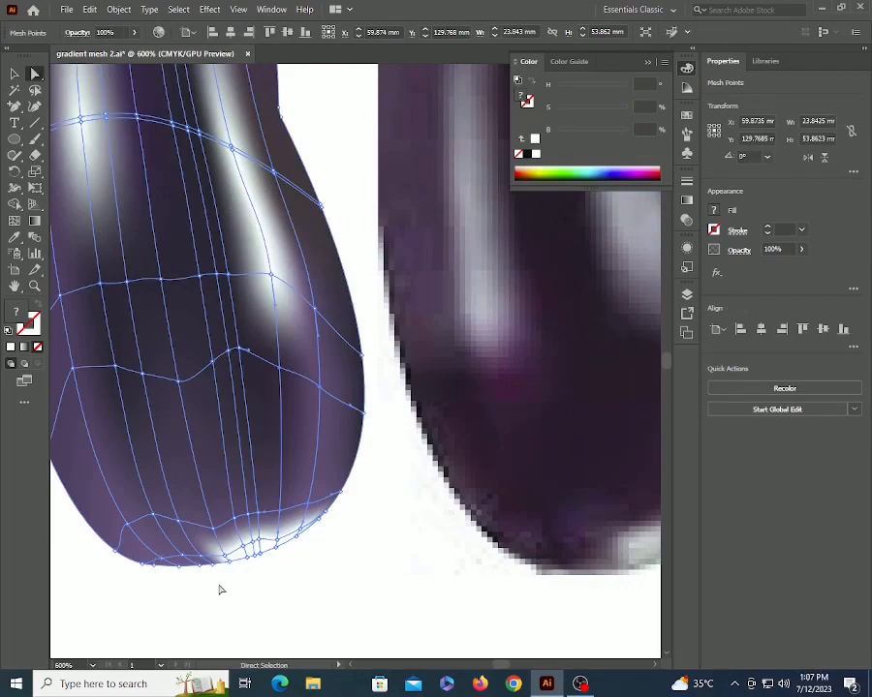
key("z")
double_click(280, 483)
left_click_drag(400, 352, 243, 516)
key("a")
left_click(199, 498)
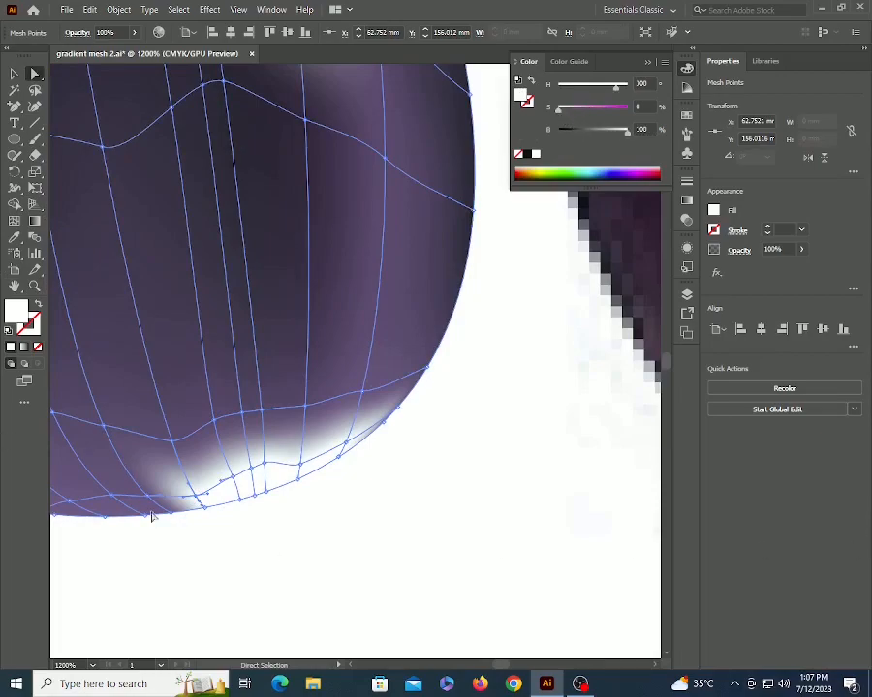
key("i")
left_click(129, 481)
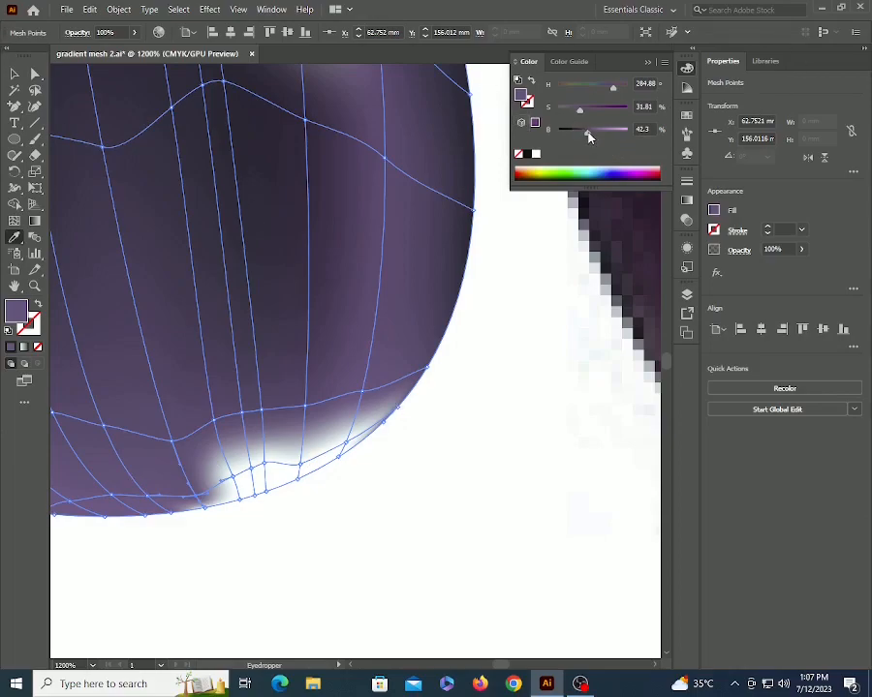
left_click_drag(588, 137, 600, 136)
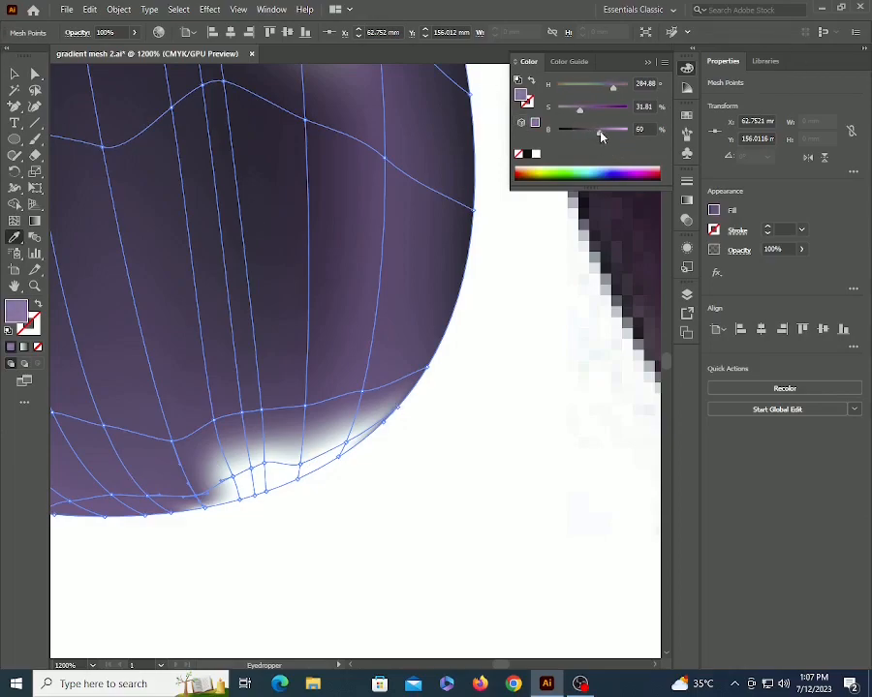
- Recolour the next mesh points to the right on the lowest line with lighter purple sampled from the highlight's left edge, and adjust the brightness
key("a")
left_click(200, 477)
key("i")
left_click(207, 481)
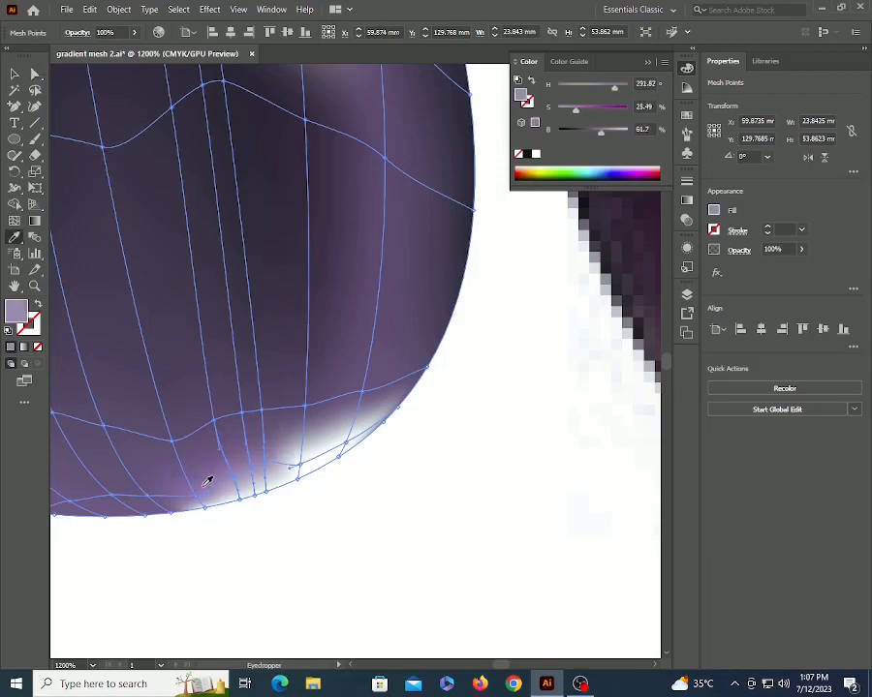
left_click_drag(608, 139, 602, 139)
- Recolour the mesh point at the right end of the bottom highlight with purple sampled from the body, set brightness to 58%, and deselect
key("a")
left_click(348, 442)
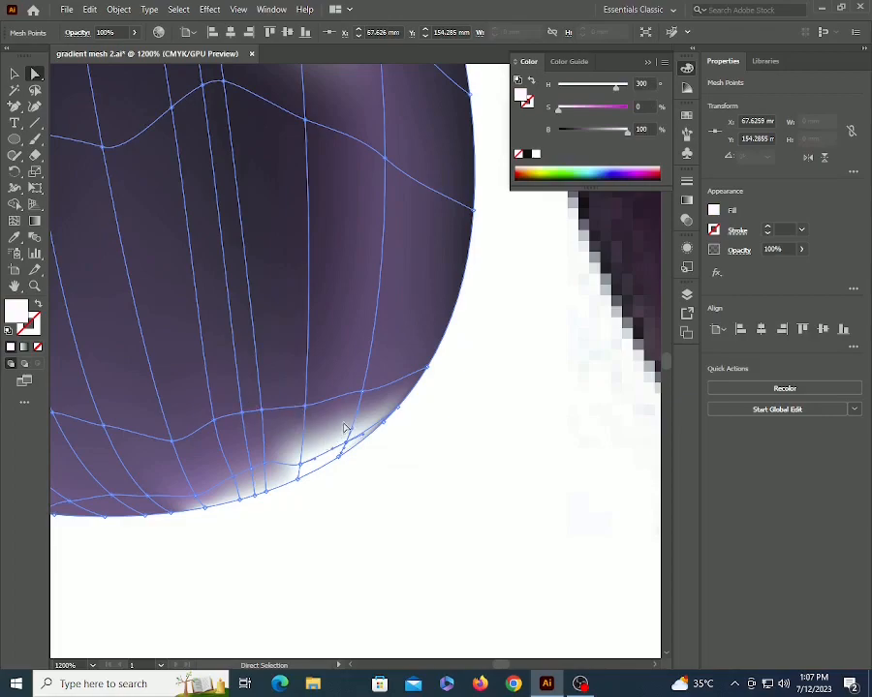
key("i")
left_click(392, 379)
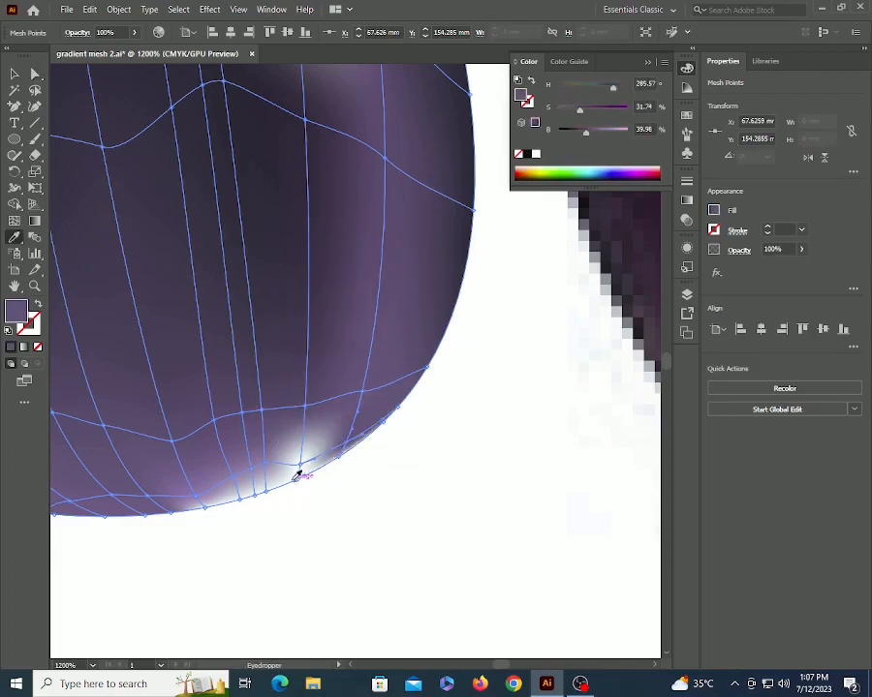
left_click_drag(589, 142, 599, 132)
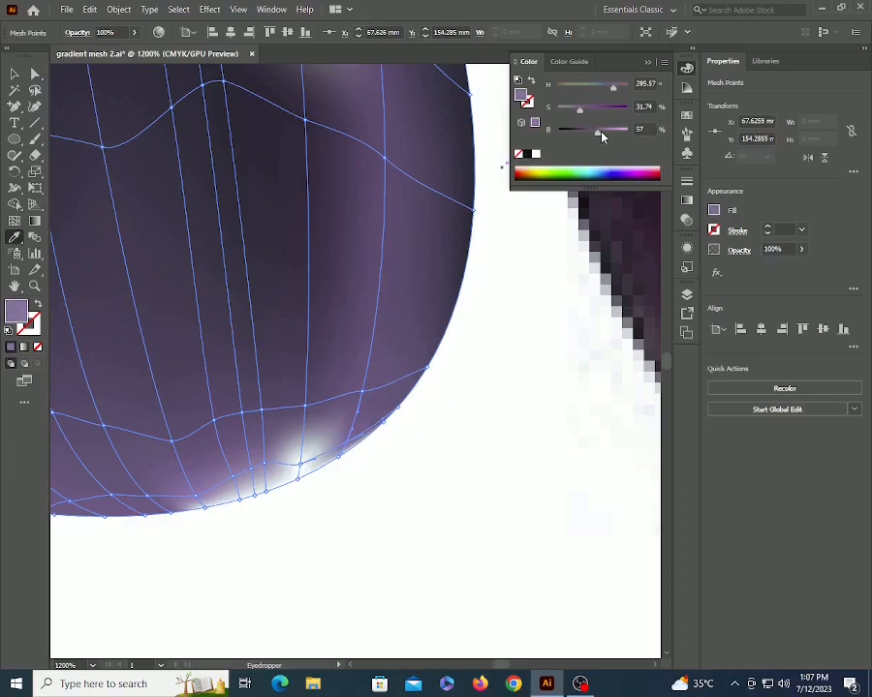
key("ctrl+shift+a")
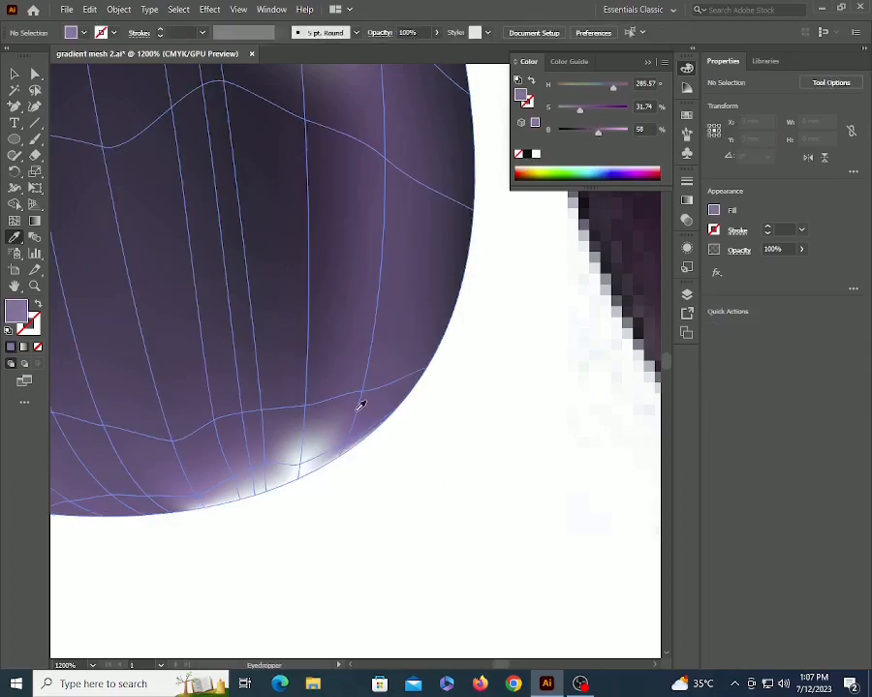
- Compare the shaded eggplant body with the reference photo, and examine the photo's green cap and stem
key("z")
left_click(369, 345, "alt")
left_click(369, 346, "alt")
left_click(369, 346, "alt")
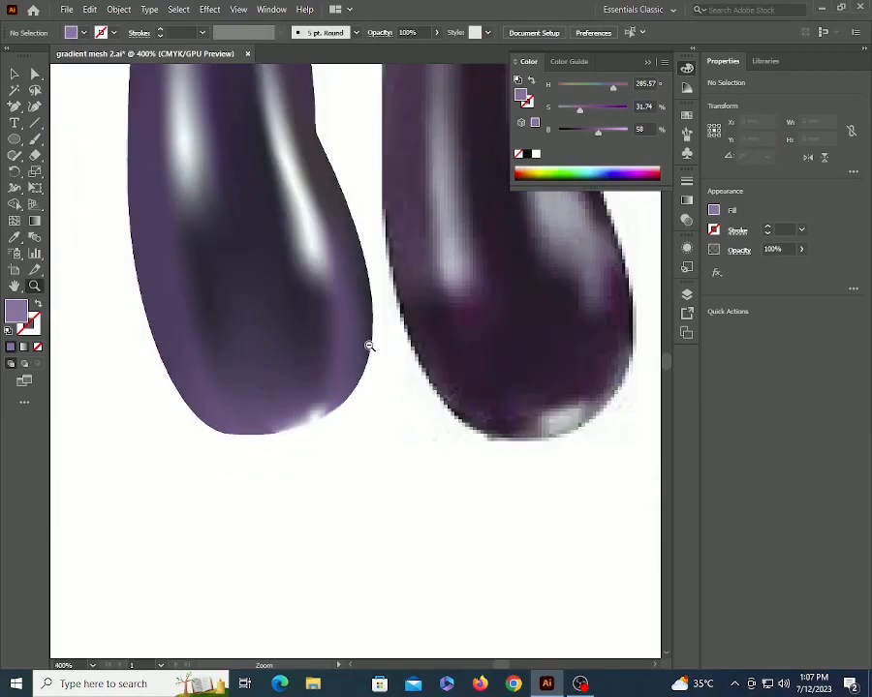
left_click(369, 346, "alt")
left_click(369, 346, "alt")
left_click(369, 346, "alt")
left_click_drag(347, 341, 325, 403)
key("v")
key("z")
left_click(335, 312)
left_click(335, 312)
left_click(291, 397)
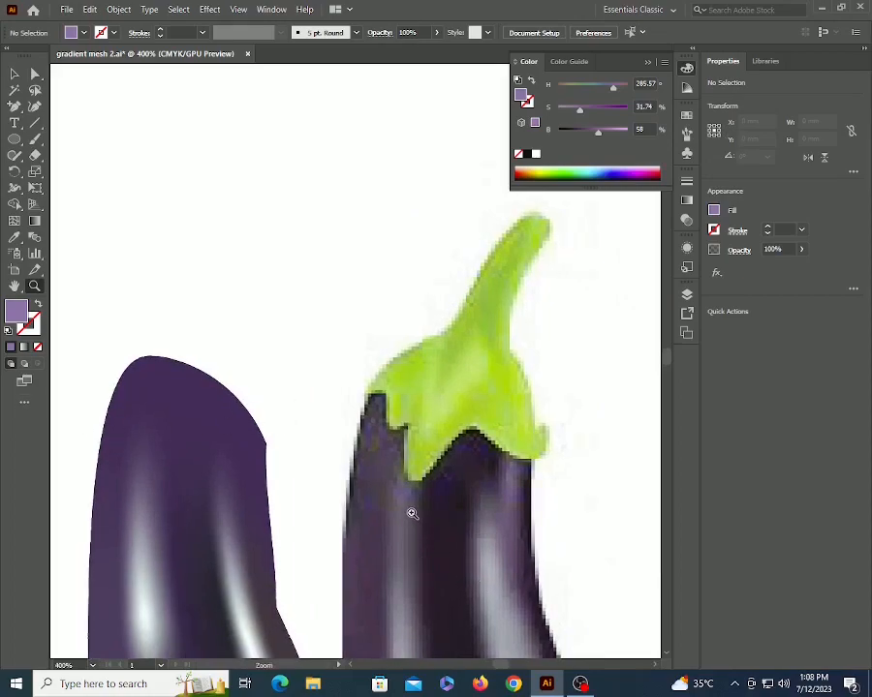
- Trace the jagged lower edge of the photo's green cap with the Pen tool, from its left corner to the curled right tip
key("p")
left_click(364, 393)
left_click(387, 392)
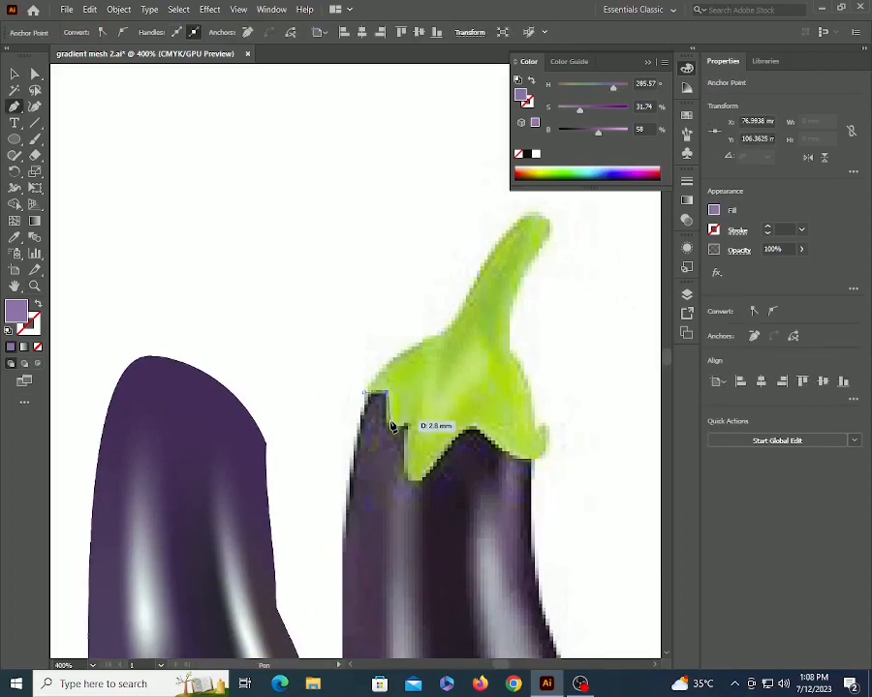
left_click(387, 424)
left_click(407, 426)
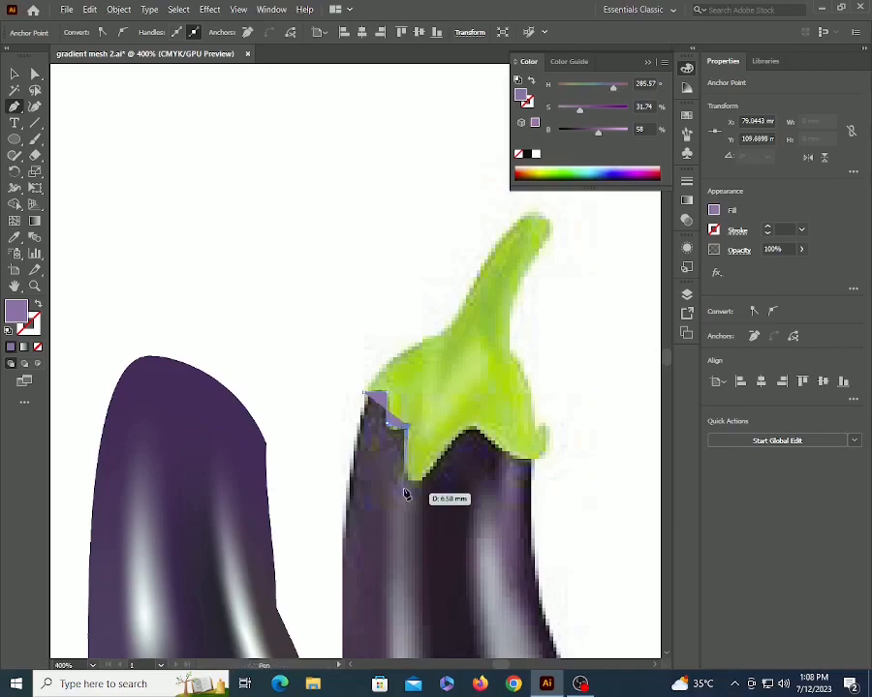
left_click(418, 481)
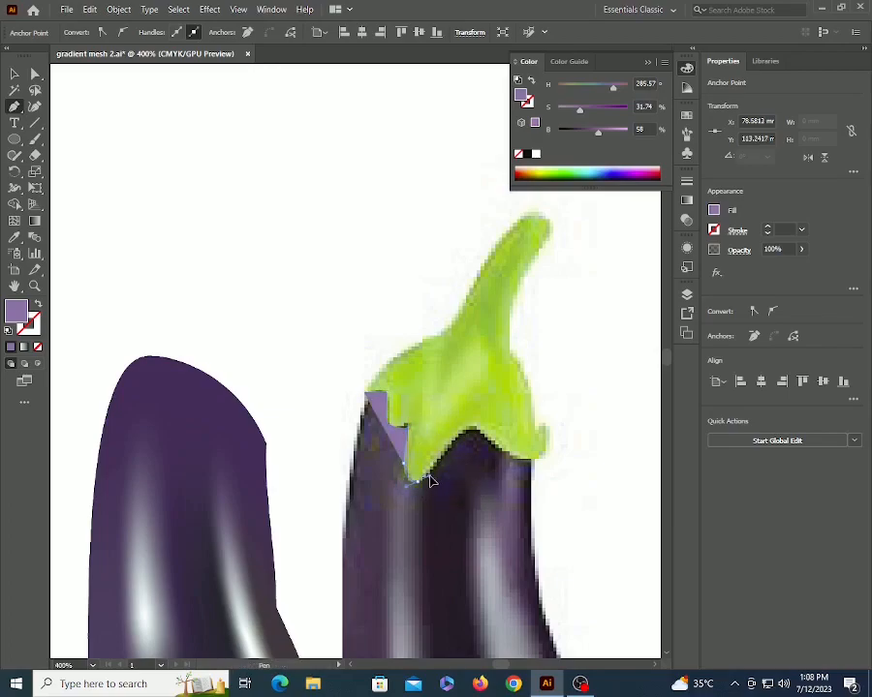
left_click(470, 430)
left_click_drag(497, 450, 514, 470)
mouse_move(547, 428)
left_mouse_down()
mouse_move(548, 414)
mouse_move(547, 460)
left_mouse_up()
key("ctrl+z")
left_click(546, 428)
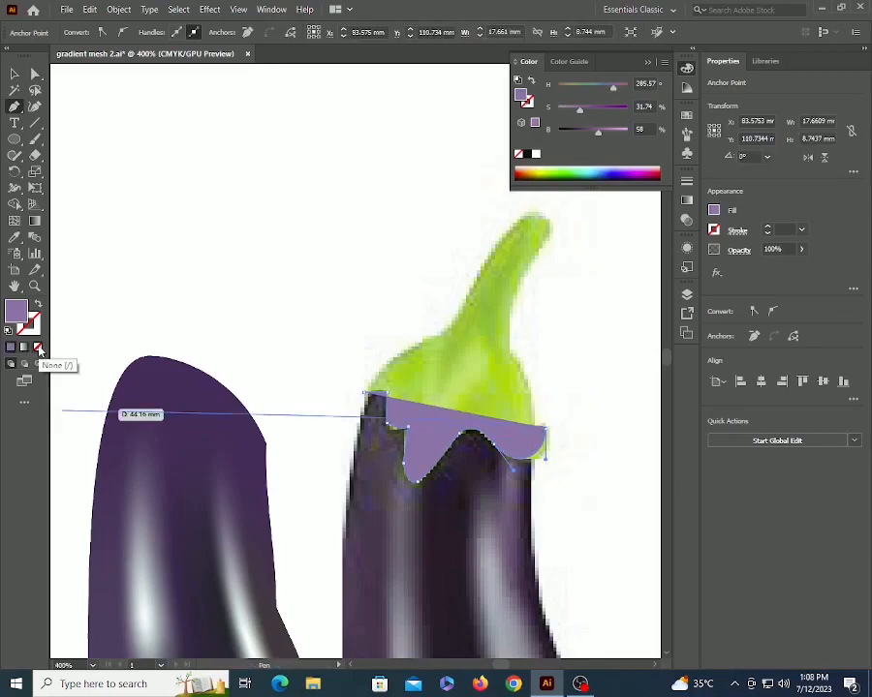
- Give the cap path a purple stroke with no fill, and continue tracing around the stem to close the outline
left_click(34, 333)
left_click(10, 347)
left_click(17, 312)
left_click(36, 348)
left_click_drag(509, 351, 492, 341)
left_click_drag(547, 242, 566, 238)
left_click_drag(521, 215, 496, 234)
left_click(458, 322)
left_click(366, 395)
- Move the traced cap onto the top of the eggplant body, fill it with green sampled from the photo's cap, and fine-tune its position
key("v")
left_click(440, 335)
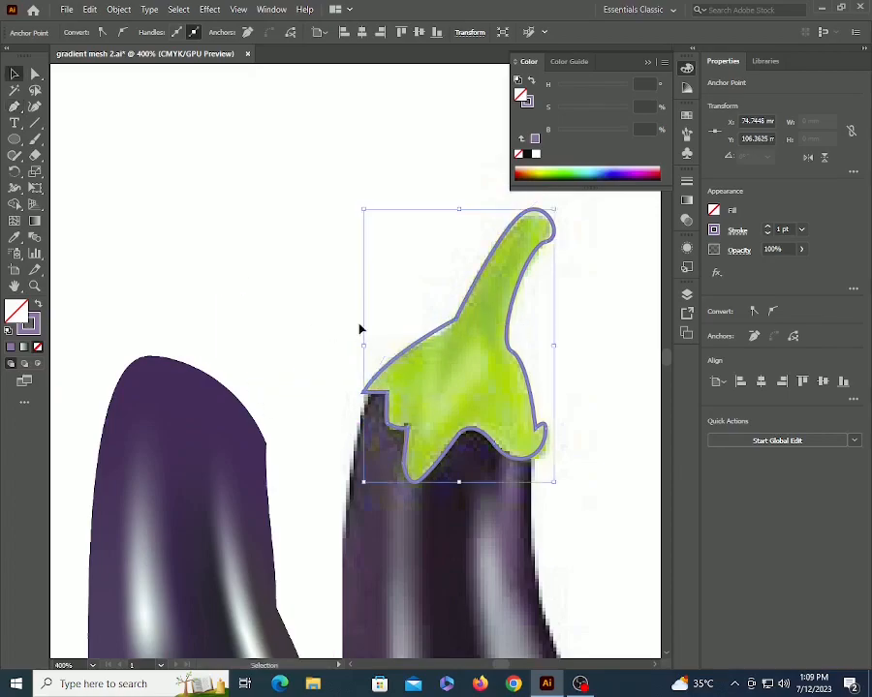
left_click_drag(439, 335, 164, 345)
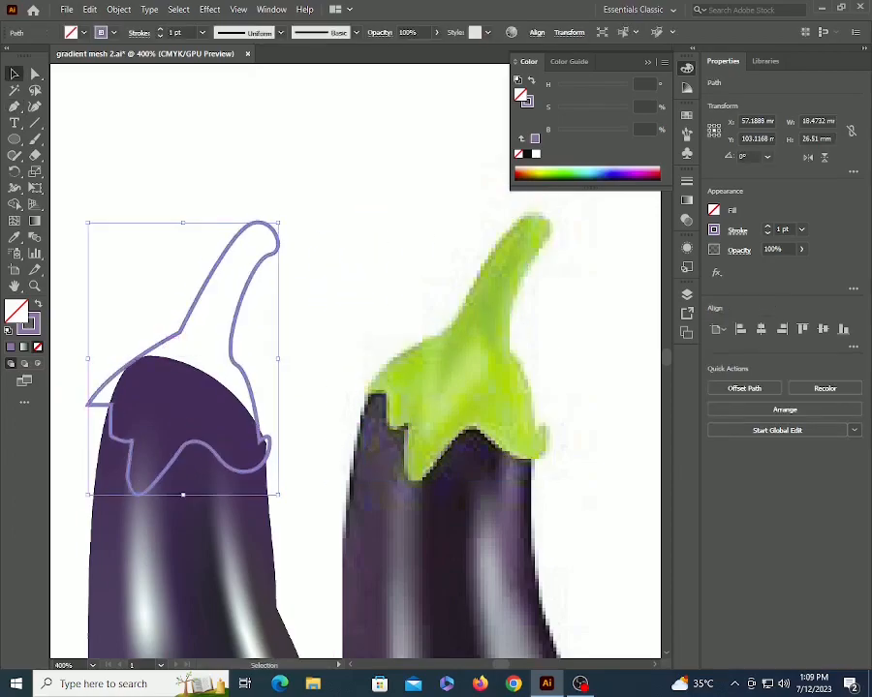
key("i")
left_click(516, 366)
key("v")
left_click_drag(214, 429, 207, 423)
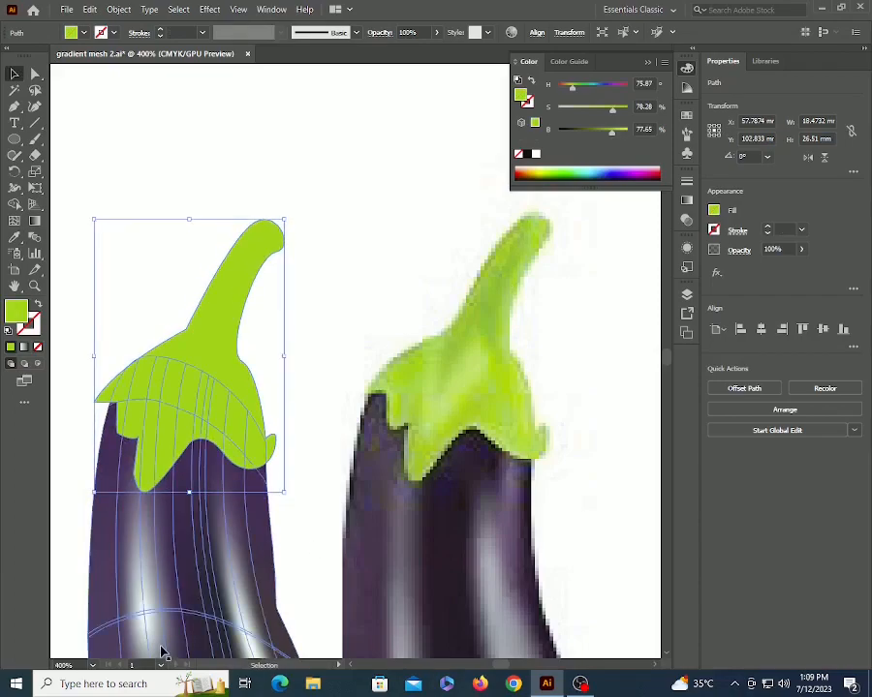
- Move the cap's left corner anchor point inward onto the body's edge and reshape the adjoining curve
key("z")
left_click(289, 307)
left_click(290, 307)
left_click_drag(290, 307, 359, 297)
key("a")
left_click_drag(247, 450, 280, 450)
key("ctrl+z")
left_click_drag(322, 376, 296, 349)
- Turn the green cap into a gradient mesh with one mesh point below the stem's base and another slightly above and right of it
key("z")
left_click(404, 405, "alt")
left_click(403, 405, "alt")
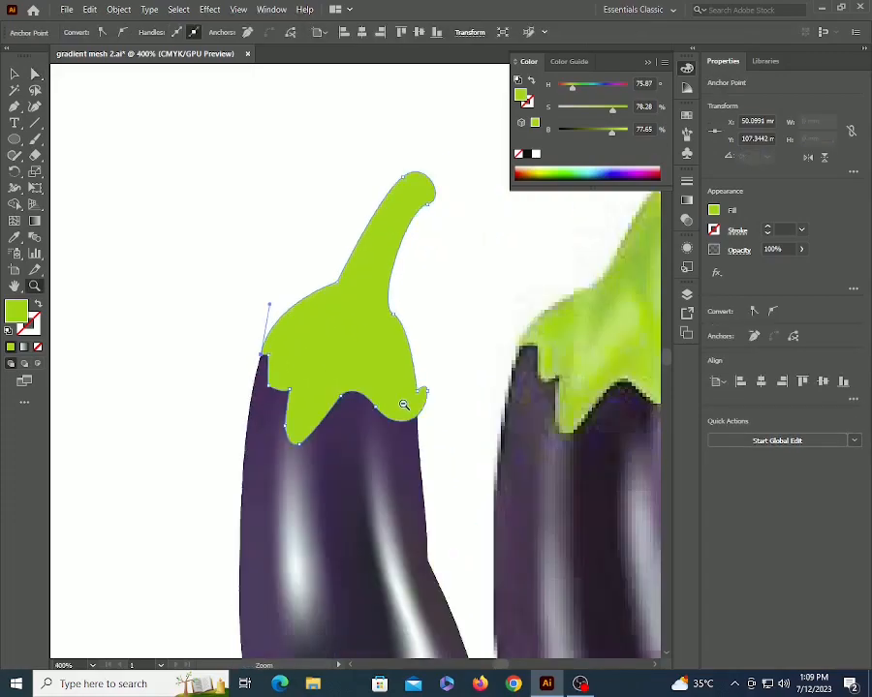
left_click(404, 405, "alt")
key("u")
left_click(369, 365)
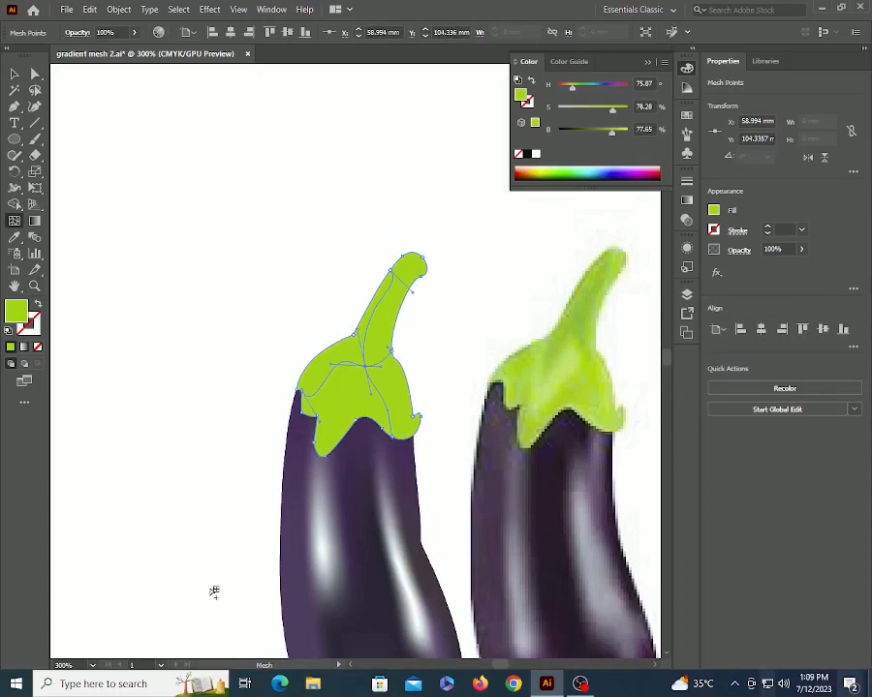
key("z")
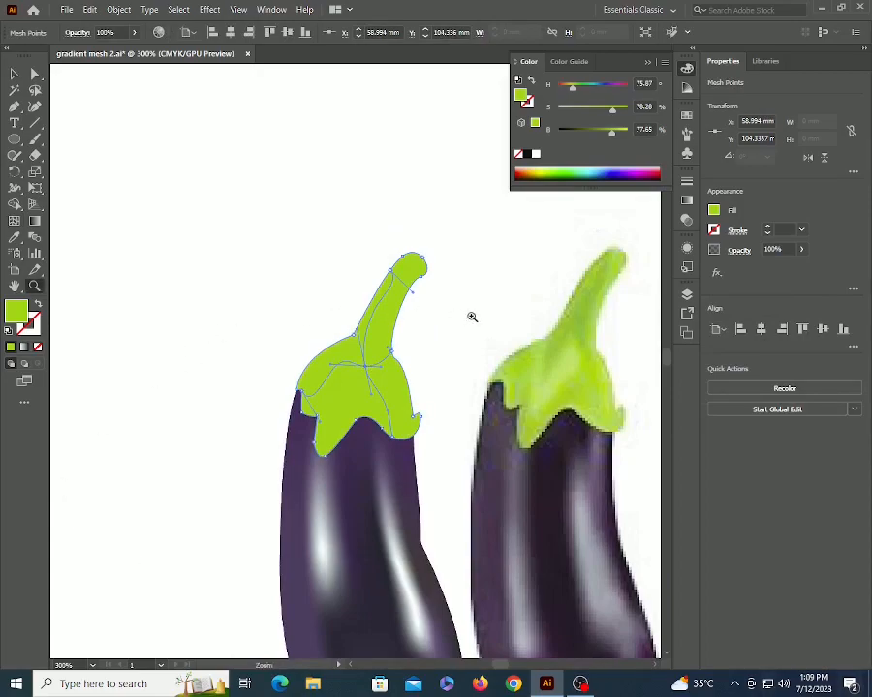
key("u")
left_click(385, 346)
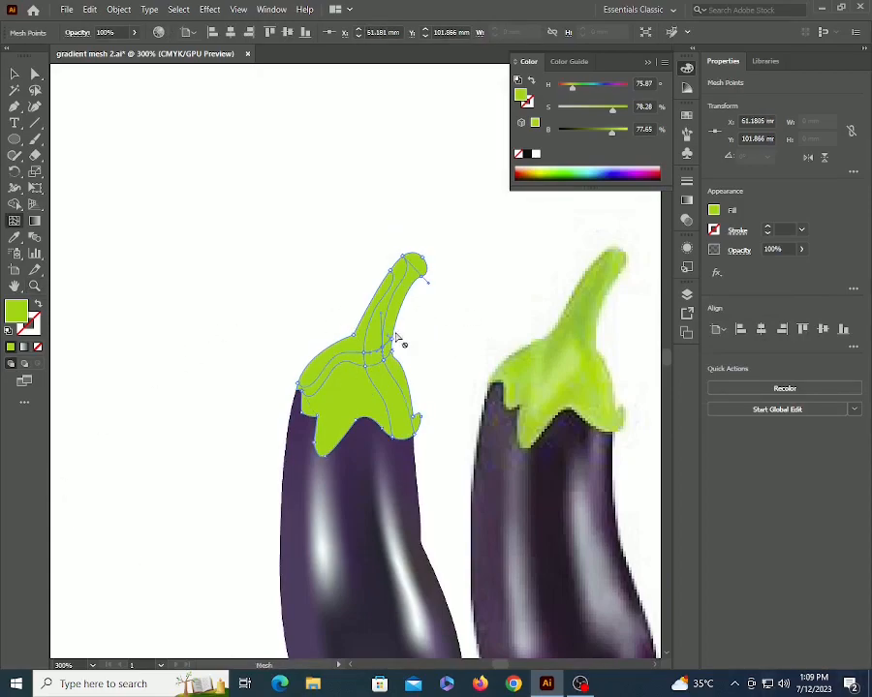
- Set the brightness of the mesh point at the right side of the stem's base to 99%
key("ctrl+plus")
key("ctrl+plus")
key("a")
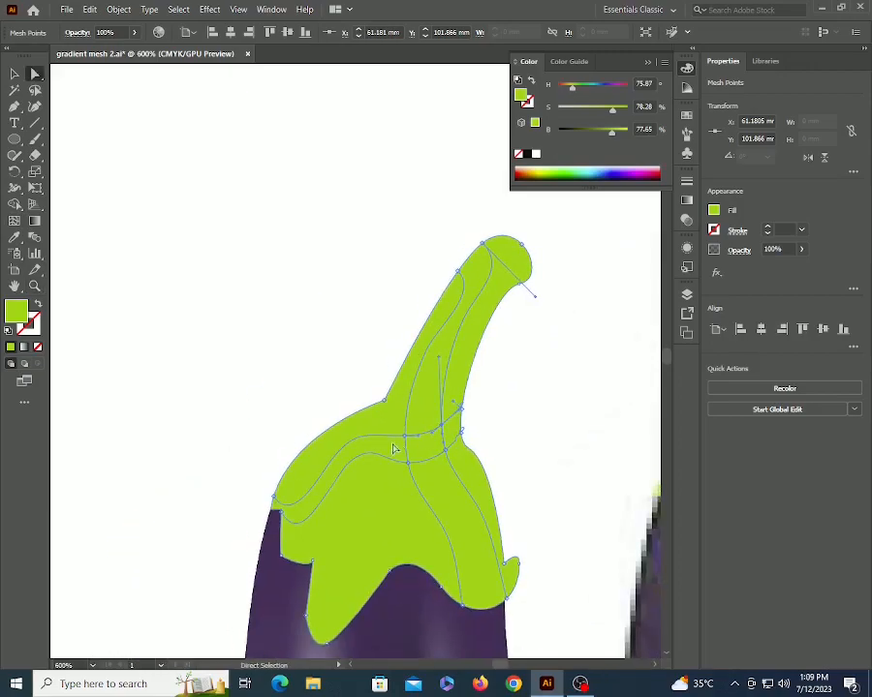
left_click(443, 429)
left_click_drag(612, 139, 626, 136)
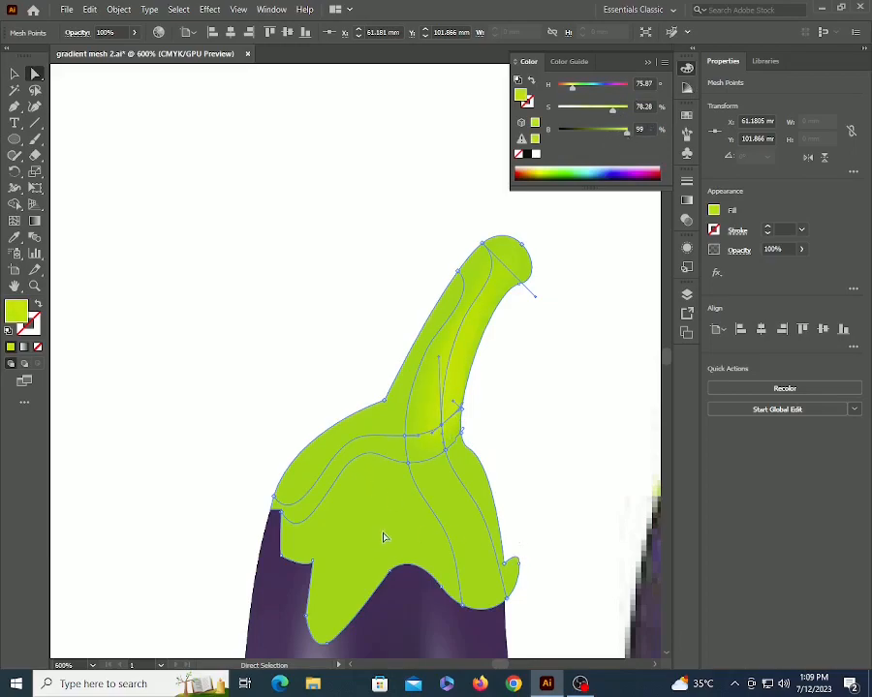
- Add a mesh point left of the stem's base with 67% brightness, and set the central mesh point below the stem to 89% brightness
key("u")
left_click(362, 429)
key("a")
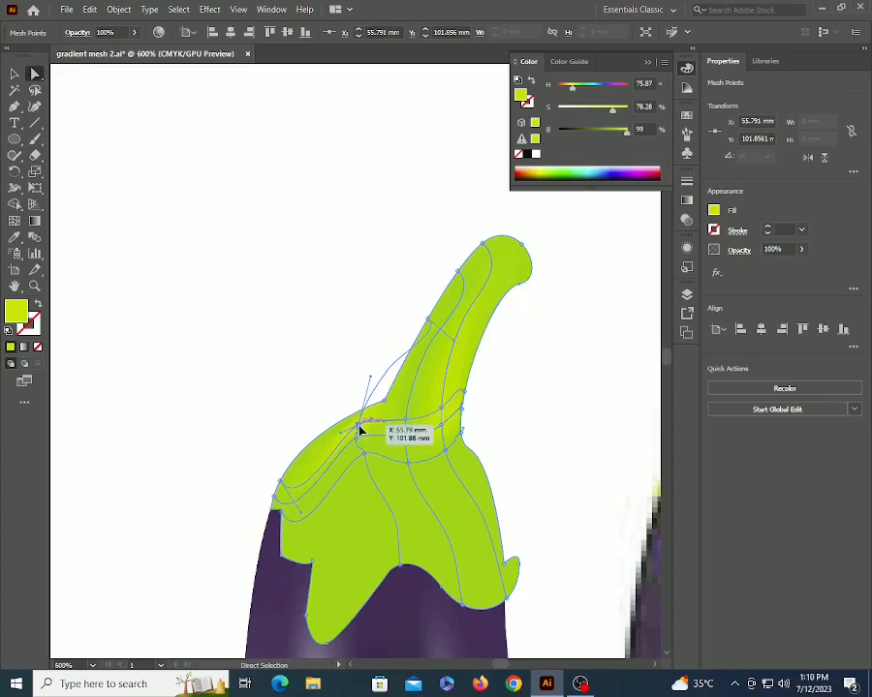
left_click_drag(624, 136, 603, 139)
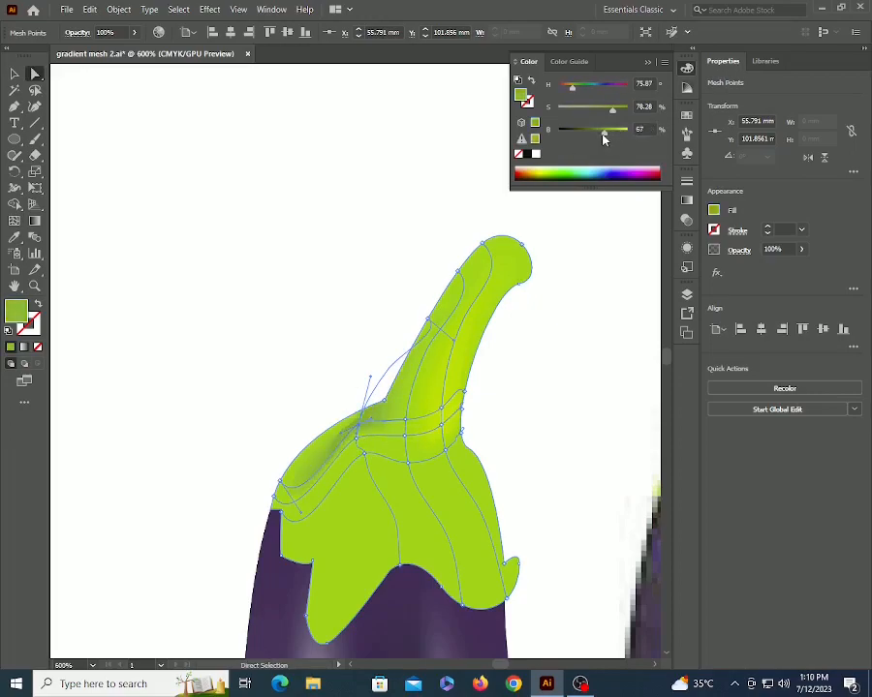
left_click(406, 464)
left_click_drag(609, 139, 620, 136)
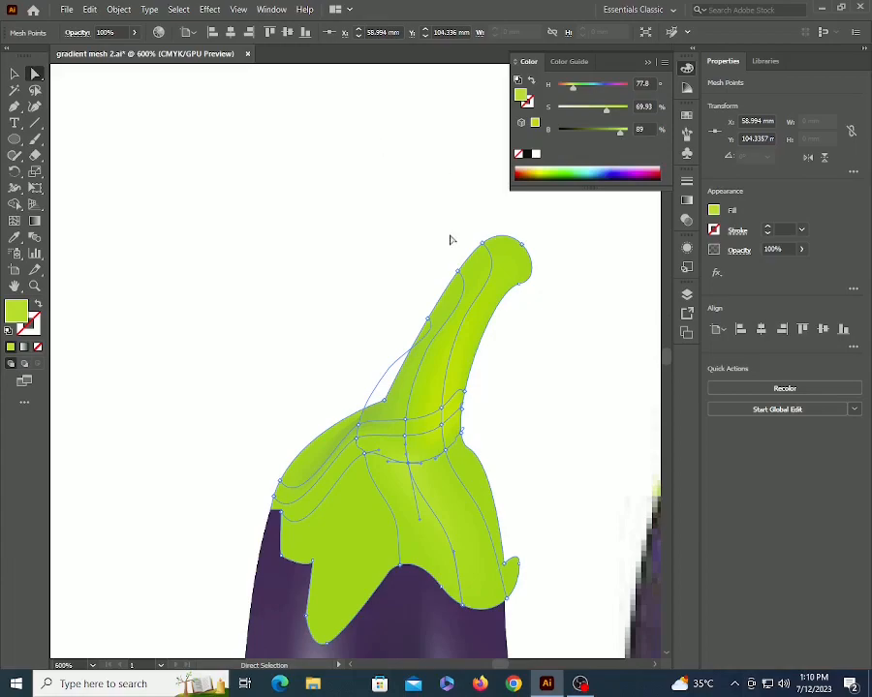
- Add a mesh point near the stem's tip and set its brightness to 72%
key("u")
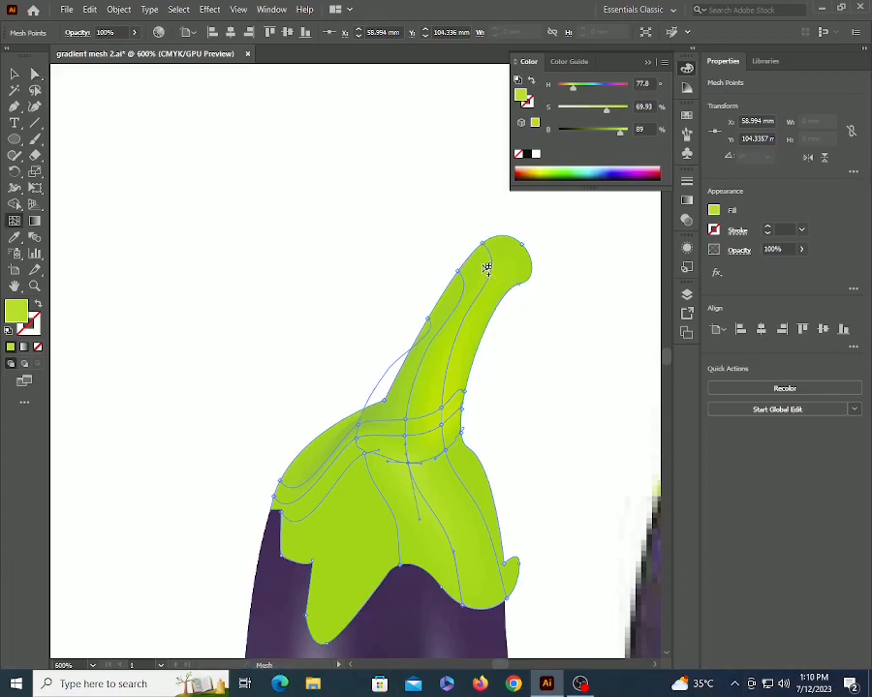
left_click(518, 258)
left_click_drag(620, 137, 607, 137)
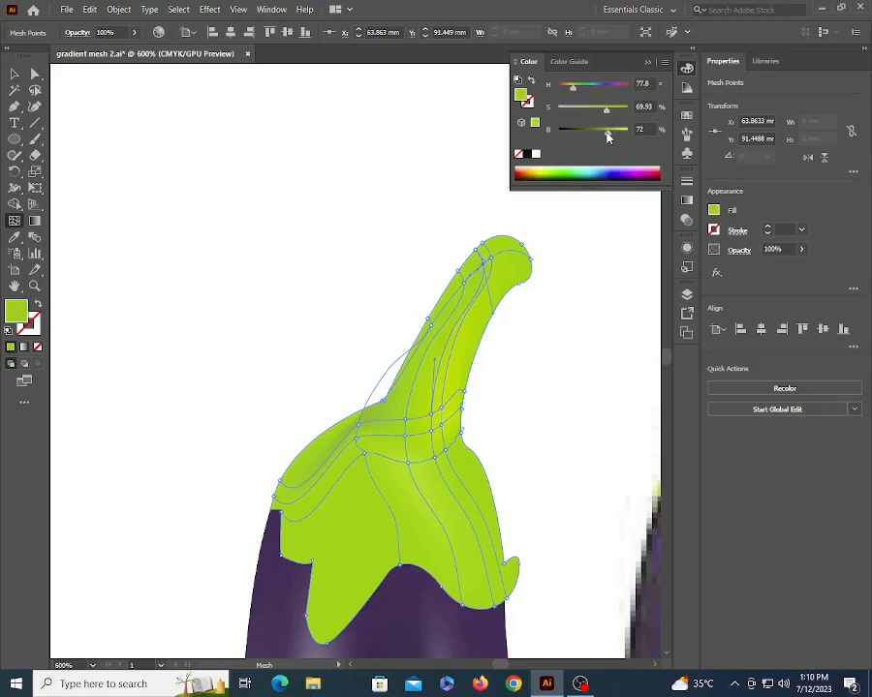
- Set the brightness of the mesh point at the left side of the stem's base to 74%
left_click(198, 279, "ctrl")
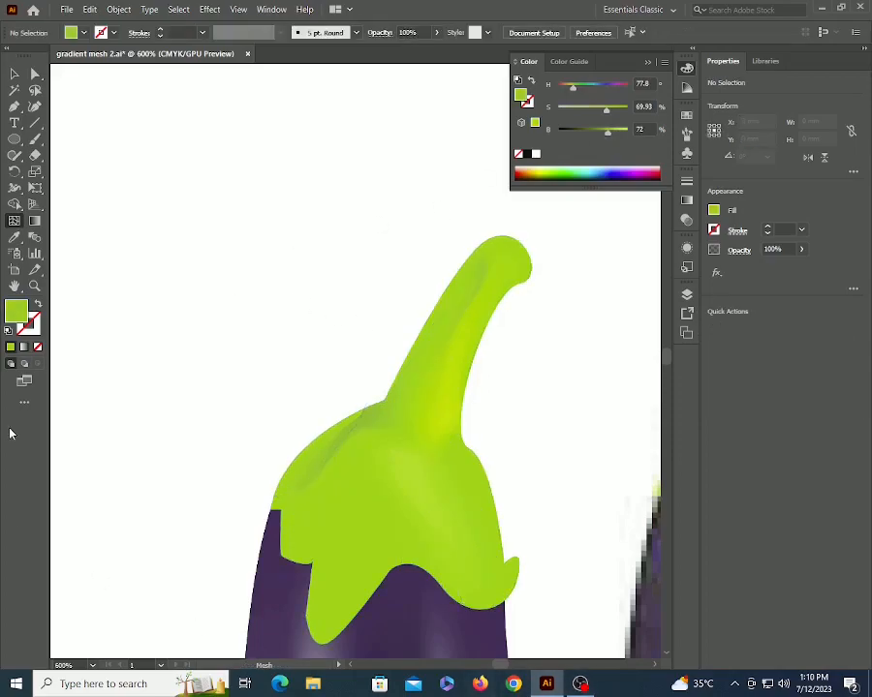
left_click(461, 455, "ctrl")
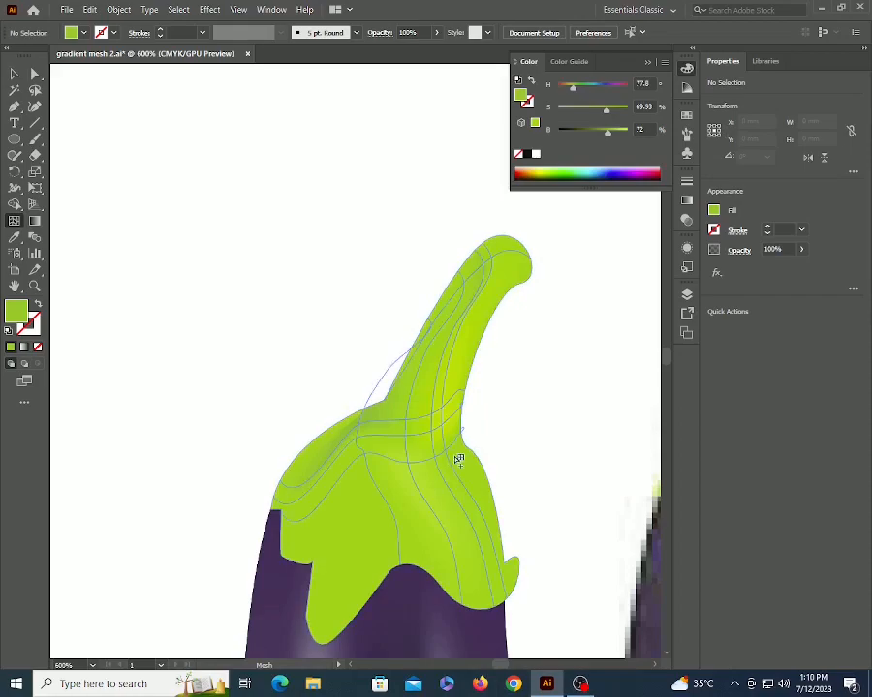
left_click(359, 428, "ctrl")
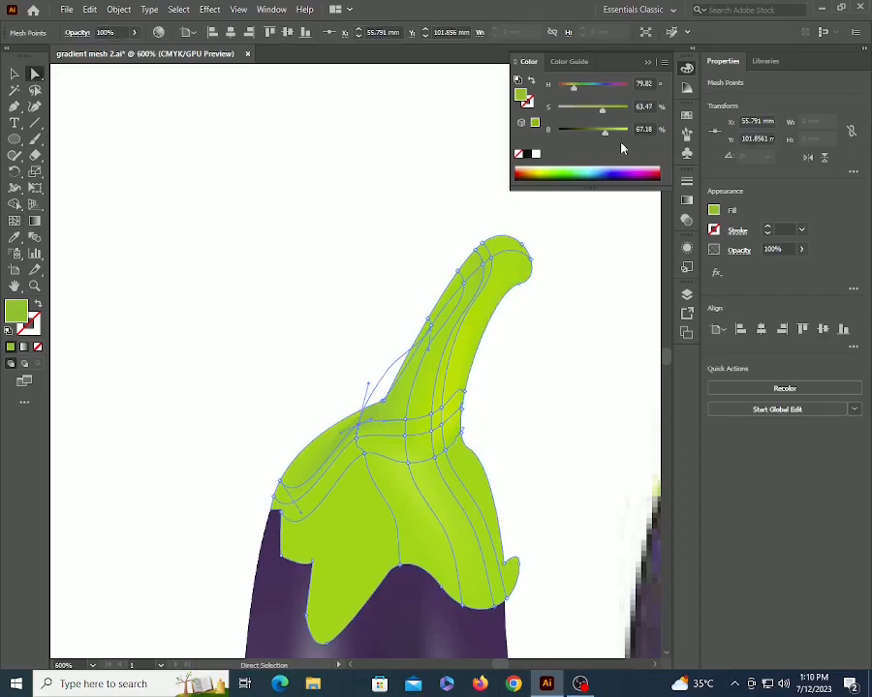
left_click_drag(606, 132, 609, 133)
left_click(237, 355)
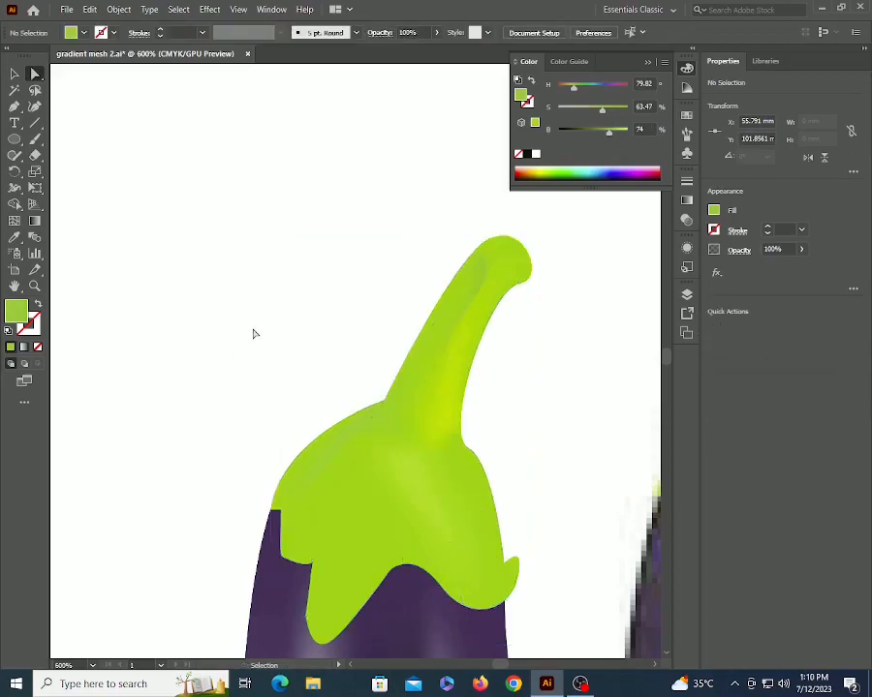
- Compare the whole shaded eggplant with the reference photo beside it
key("z")
left_click(394, 374, "alt")
left_click(394, 373, "alt")
left_click(395, 374, "alt")
left_click(394, 374, "alt")
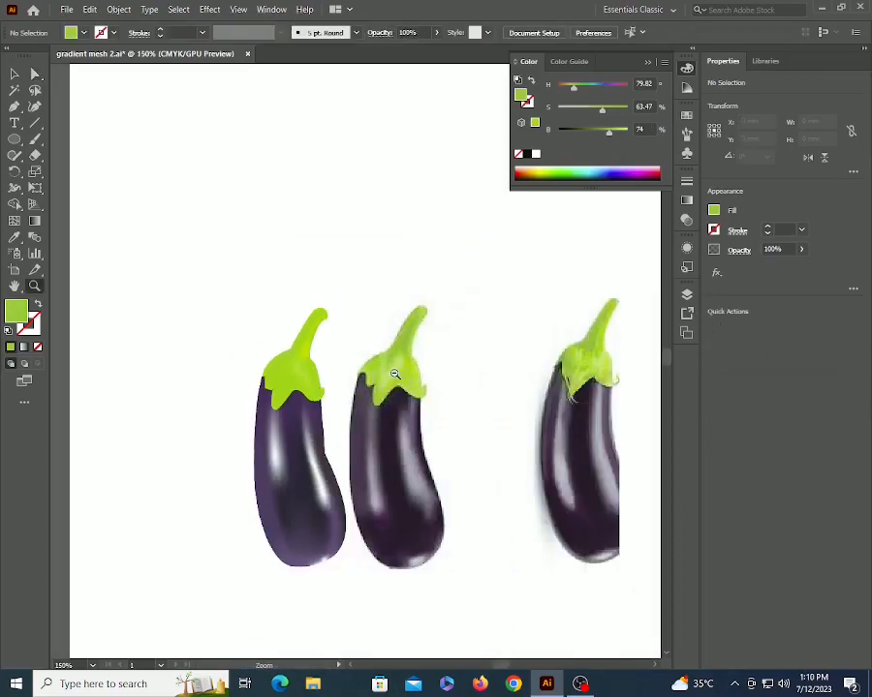
left_click(331, 390, "alt")
key("v")
left_click(332, 394)
key("a")
key("v")
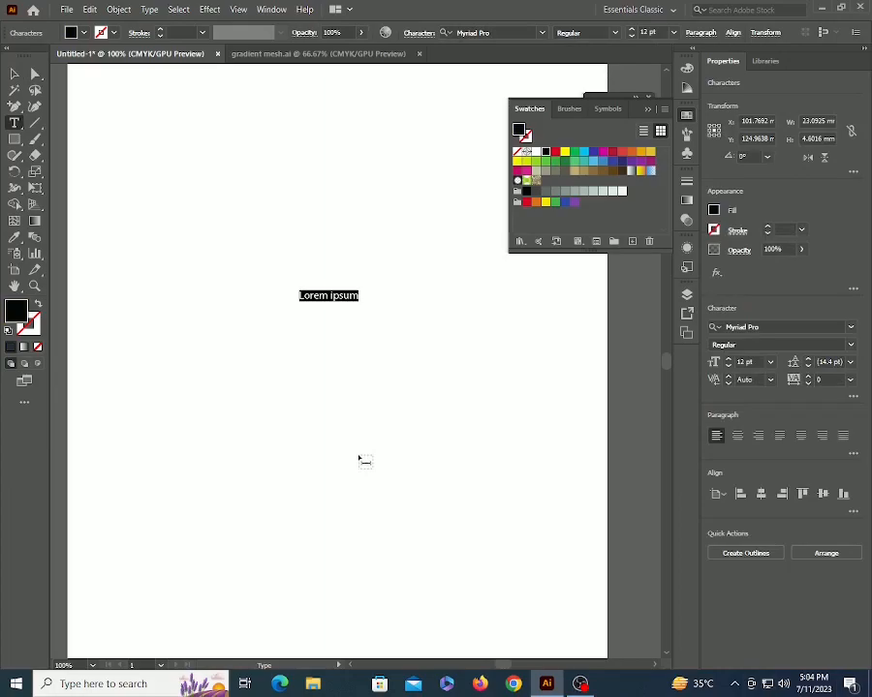
- Replace the placeholder text with a letter S and enlarge it to about 247 pt
type("5")
key("Escape")
left_click(265, 294)
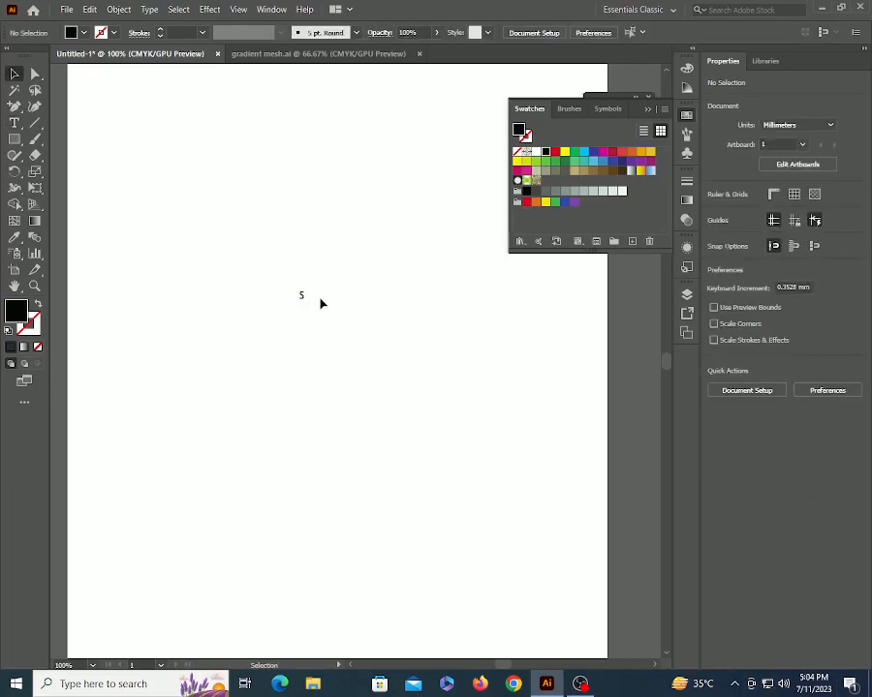
left_click(303, 299)
left_click_drag(308, 303, 542, 533)
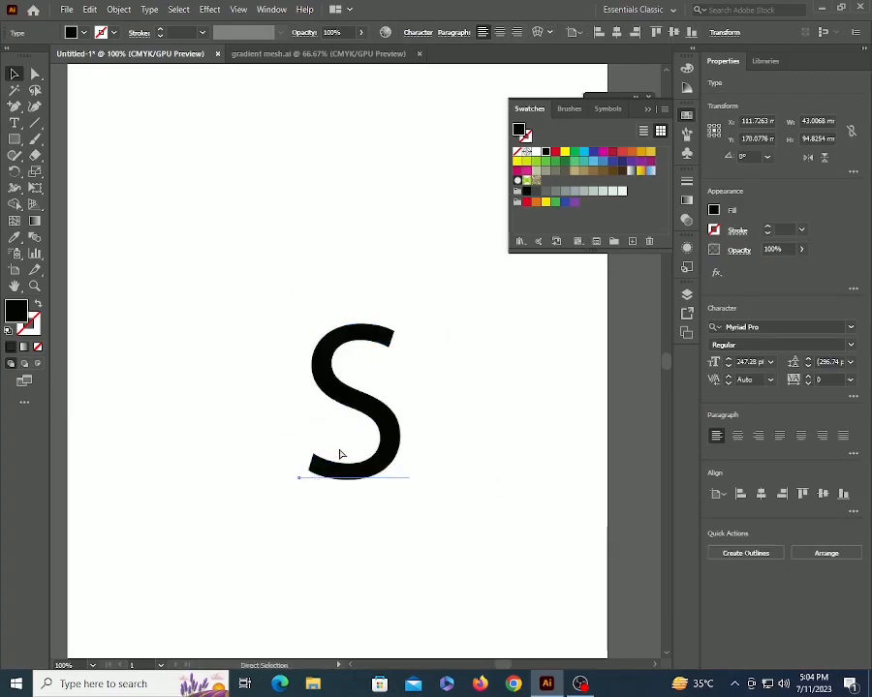
- Convert the letter S to outlines and enlarge it from its centre to about 71 by 122 mm
key("shift+ctrl+o")
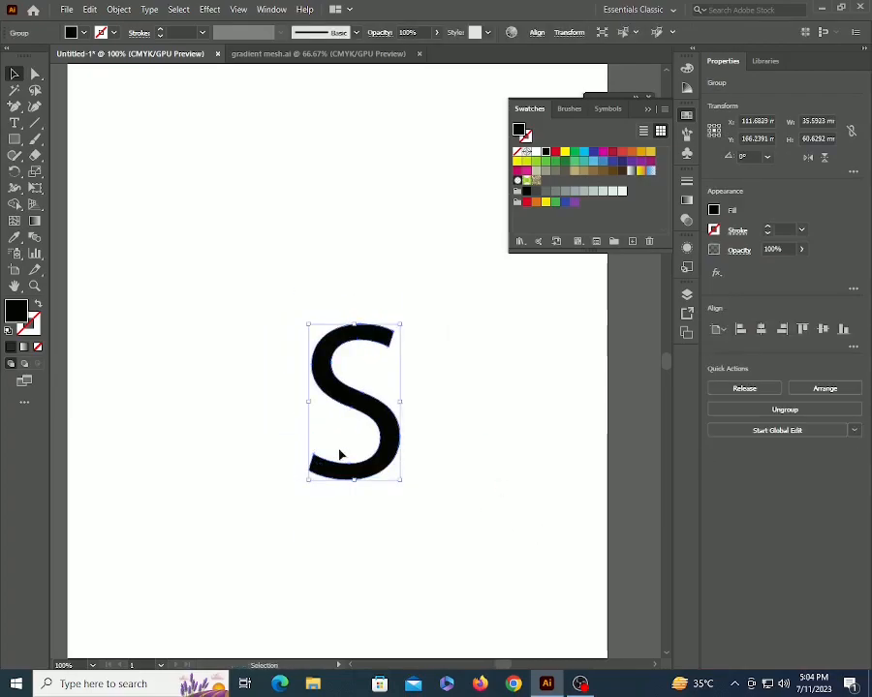
left_click_drag(304, 481, 262, 558)
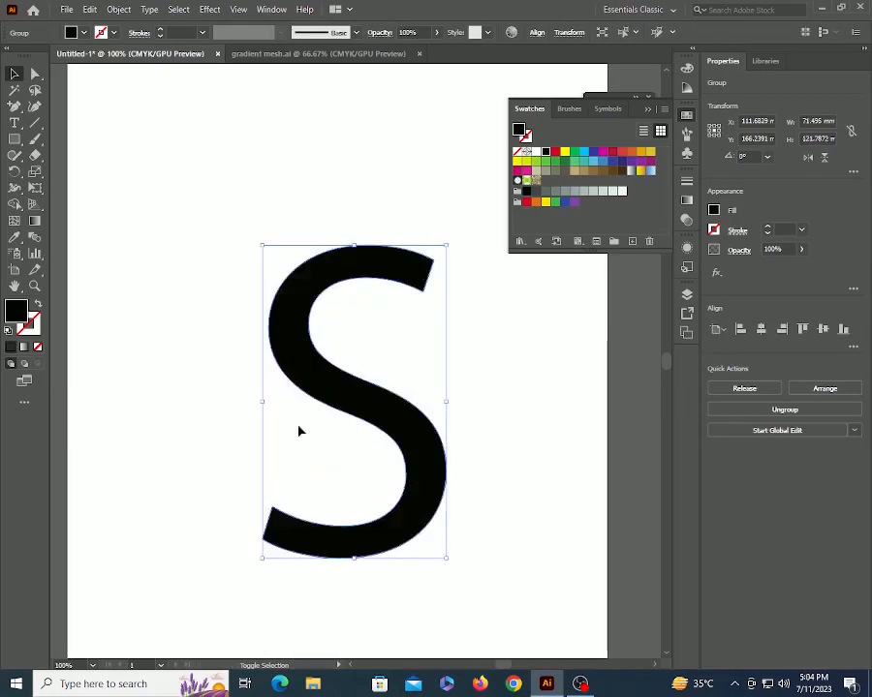
left_click(514, 347)
- Turn the outlined S into a gradient mesh with a mesh point midway along the edge of its upper end
key("ctrl+space")
left_click(380, 319)
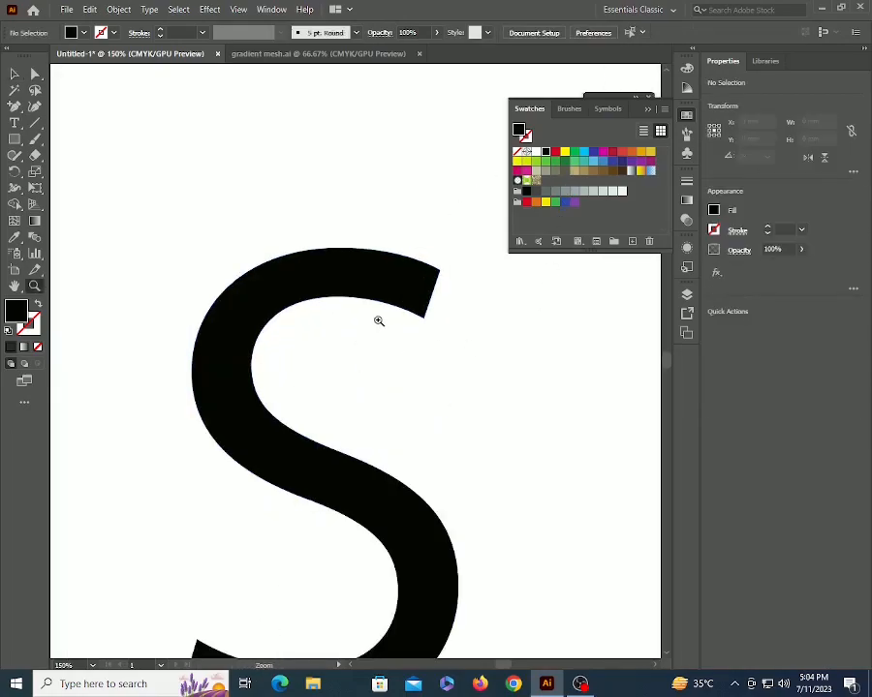
left_click_drag(379, 319, 372, 291)
left_click(393, 267)
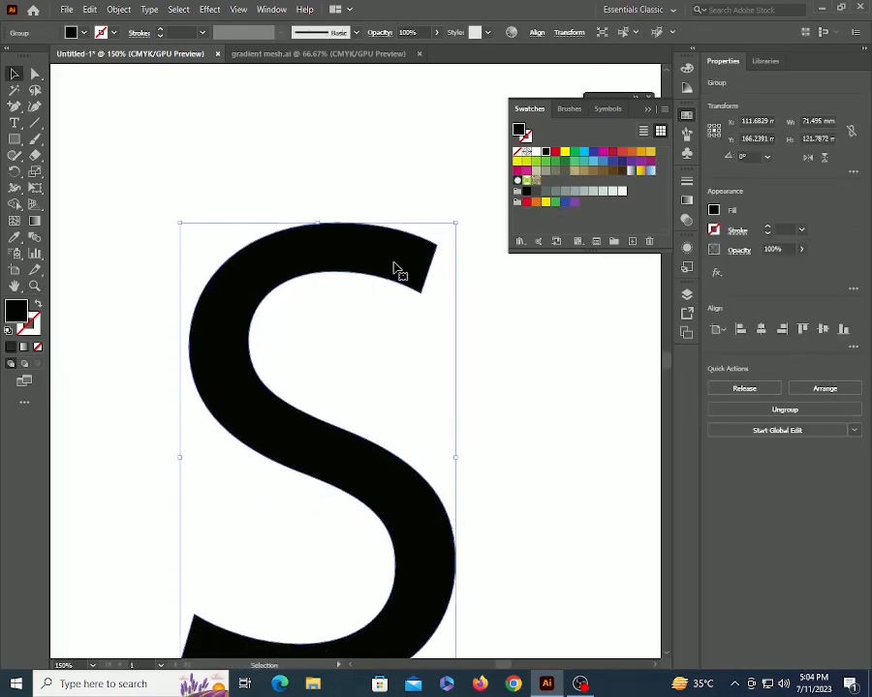
key("u")
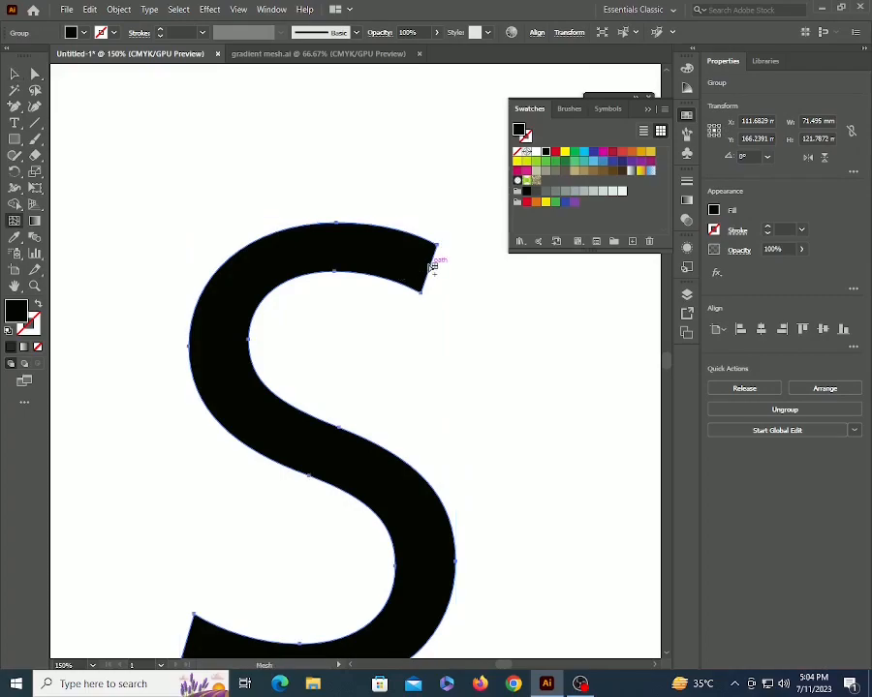
left_click(432, 262)
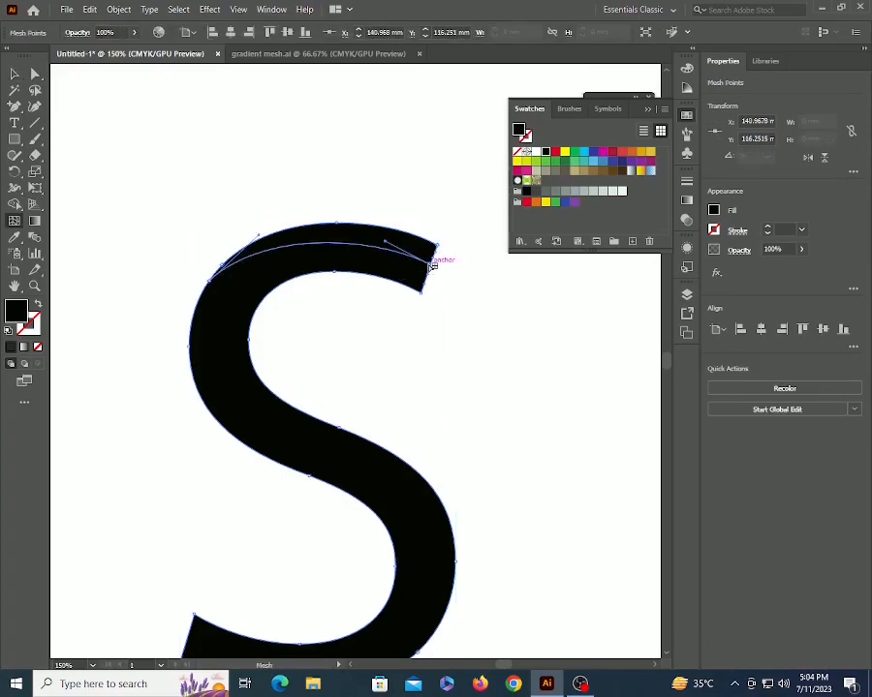
- Add mesh points on the S's lower-right curve and in the middle of its diagonal stroke
scroll(306, 340, "down", 4)
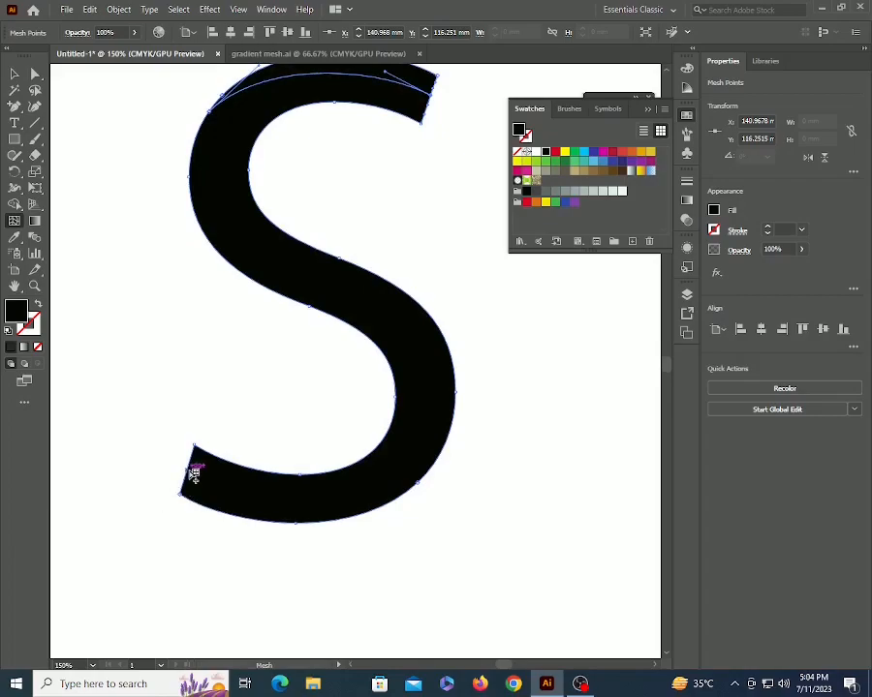
left_click(426, 407)
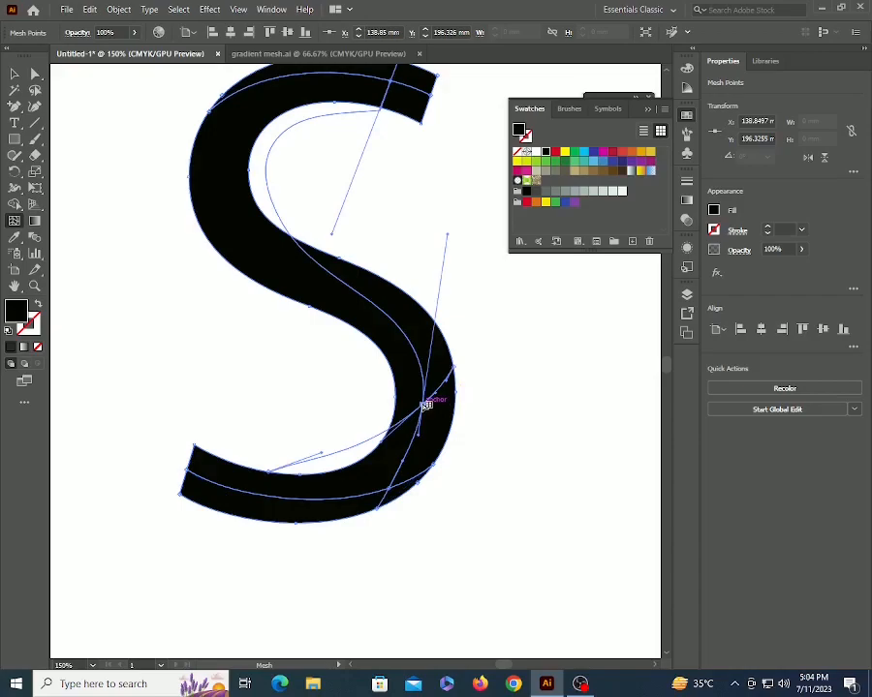
left_click(195, 201)
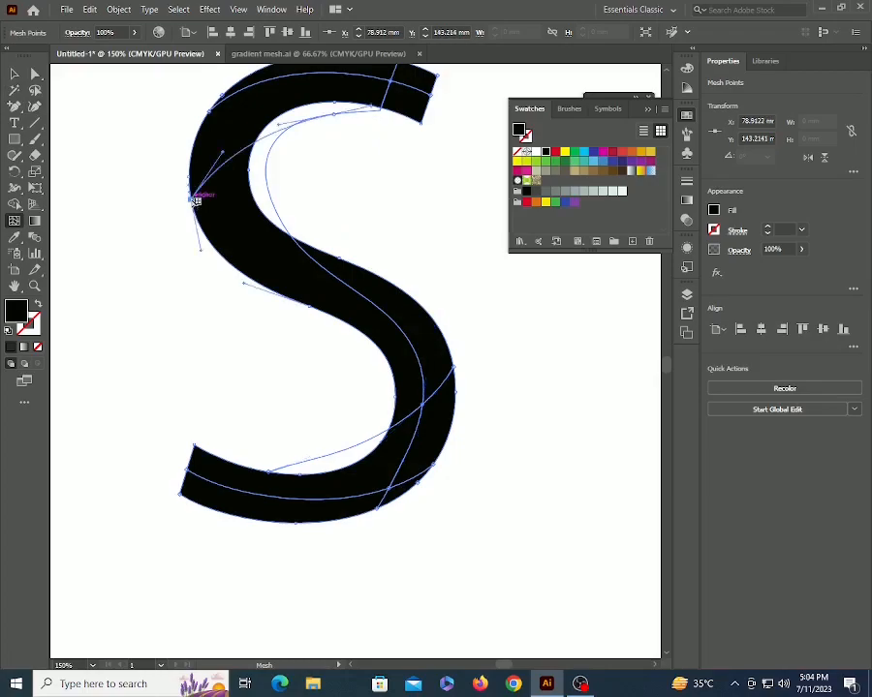
key("ctrl+z")
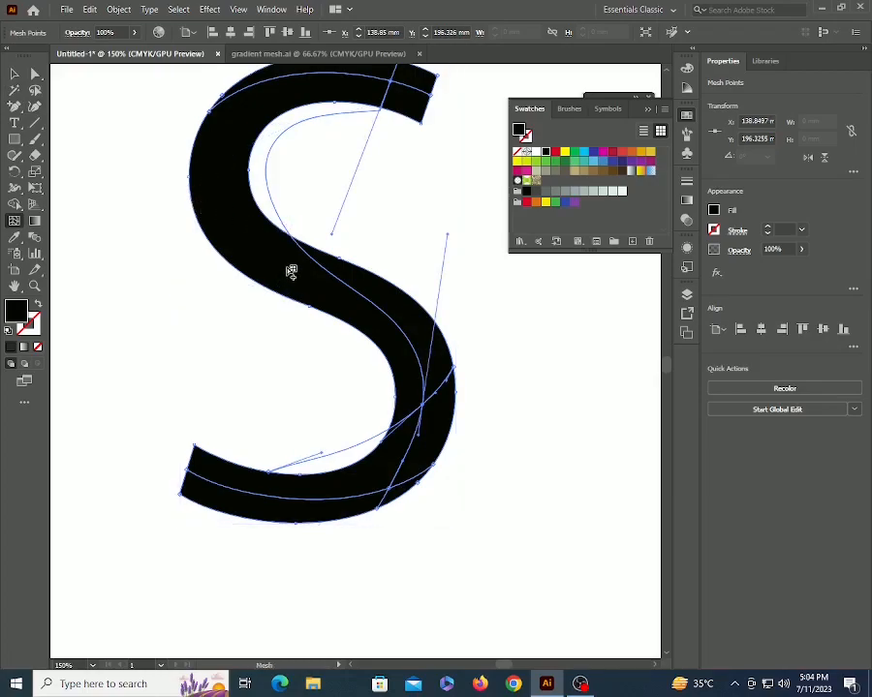
left_click(290, 271)
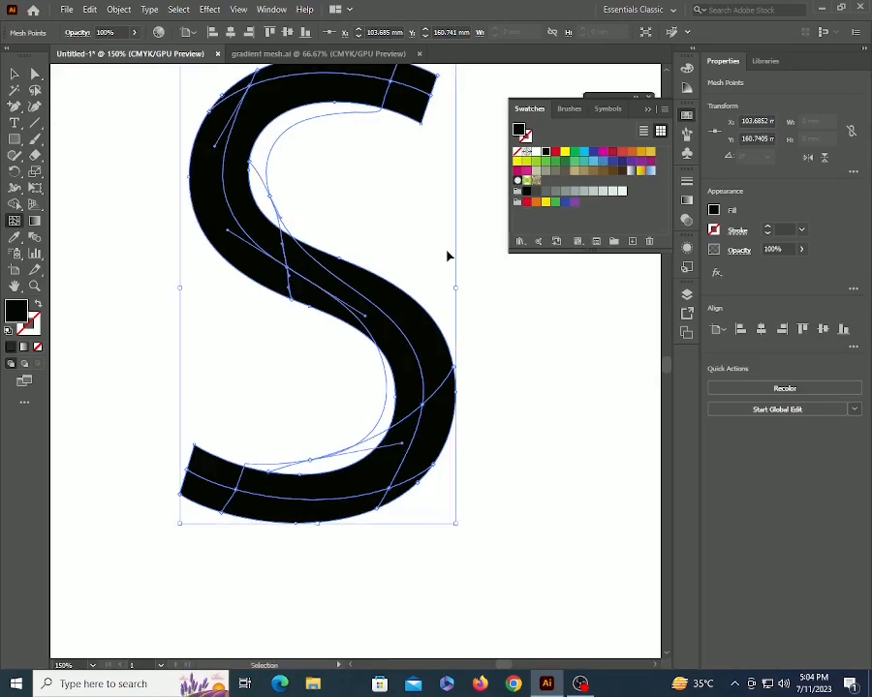
- Pull the stray mesh point in the upper bowl of the S back onto the letter's stroke
left_click(538, 331, "ctrl")
key("a")
left_click_drag(350, 143, 315, 278)
left_click(377, 302)
left_click_drag(258, 314, 213, 350)
key("ctrl+z")
left_click_drag(263, 319, 254, 385)
- Color the mesh point near the S's upper end red and the one on the lower-right curve yellow
left_click(402, 265)
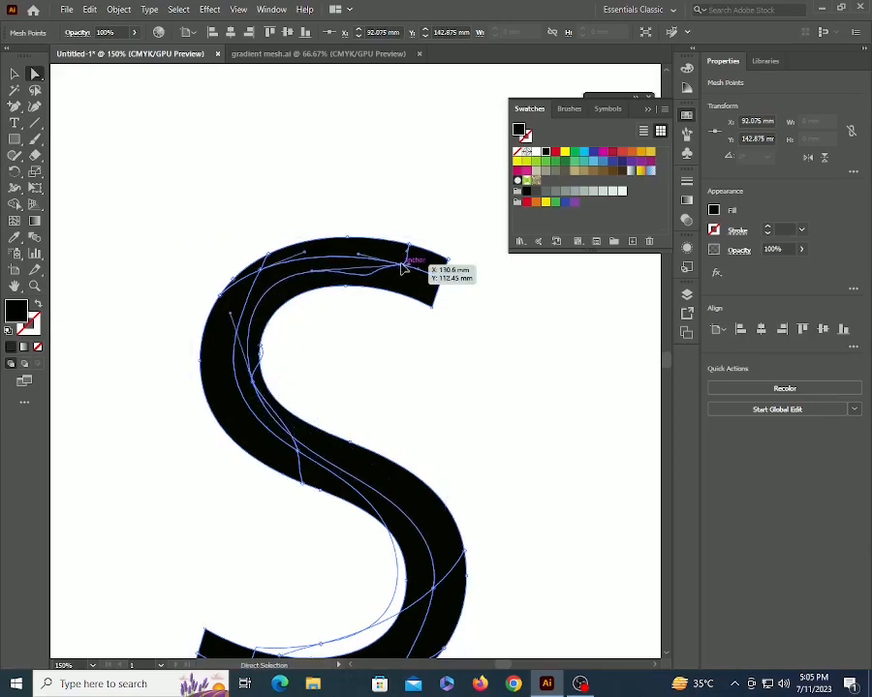
left_click(555, 152)
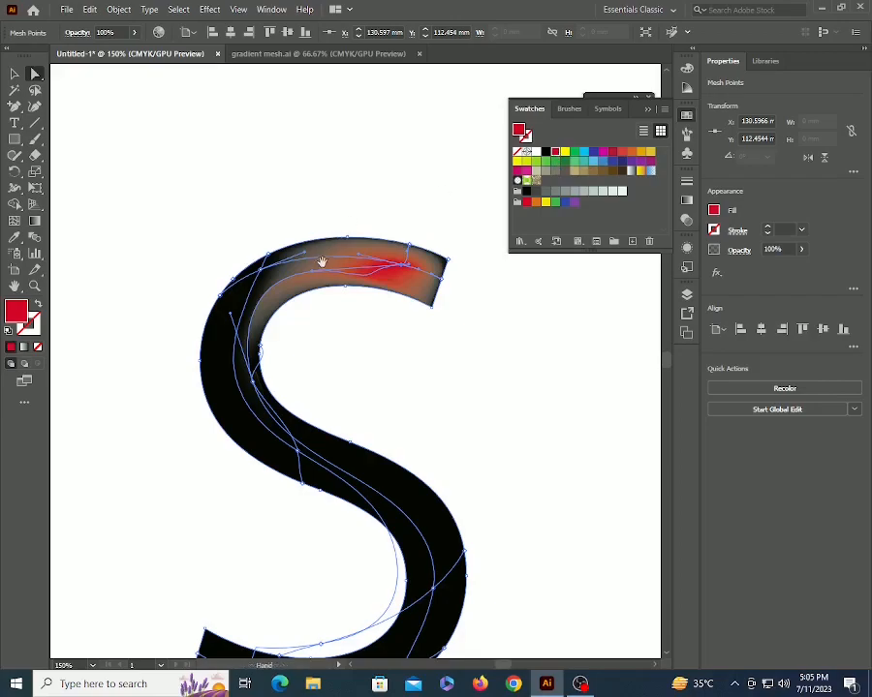
scroll(322, 255, "down", 2)
left_click(451, 510)
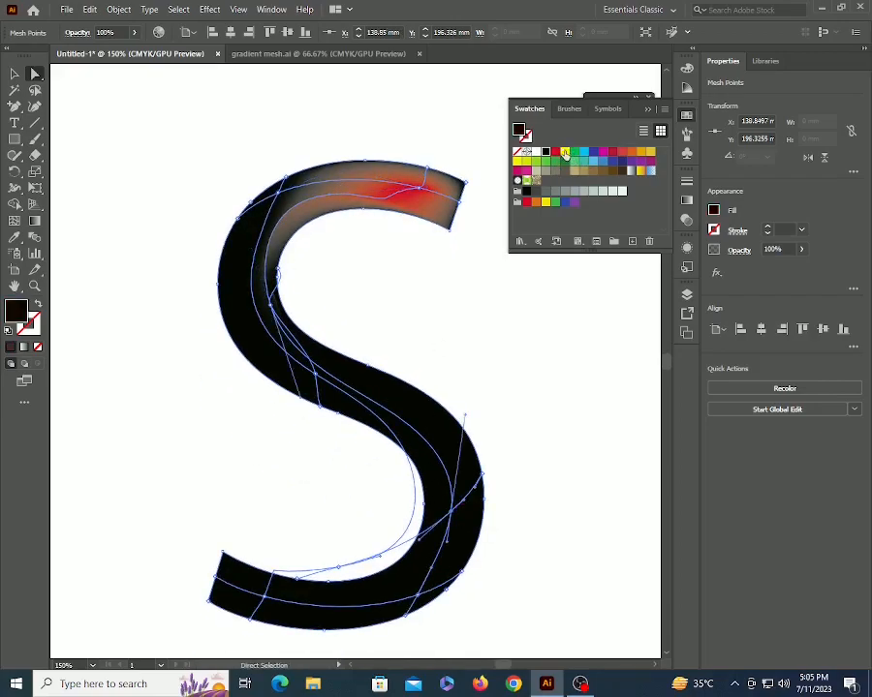
left_click(564, 152)
- Color the mesh point near the S's lower end orange
left_click_drag(368, 474, 436, 356)
left_click(333, 473)
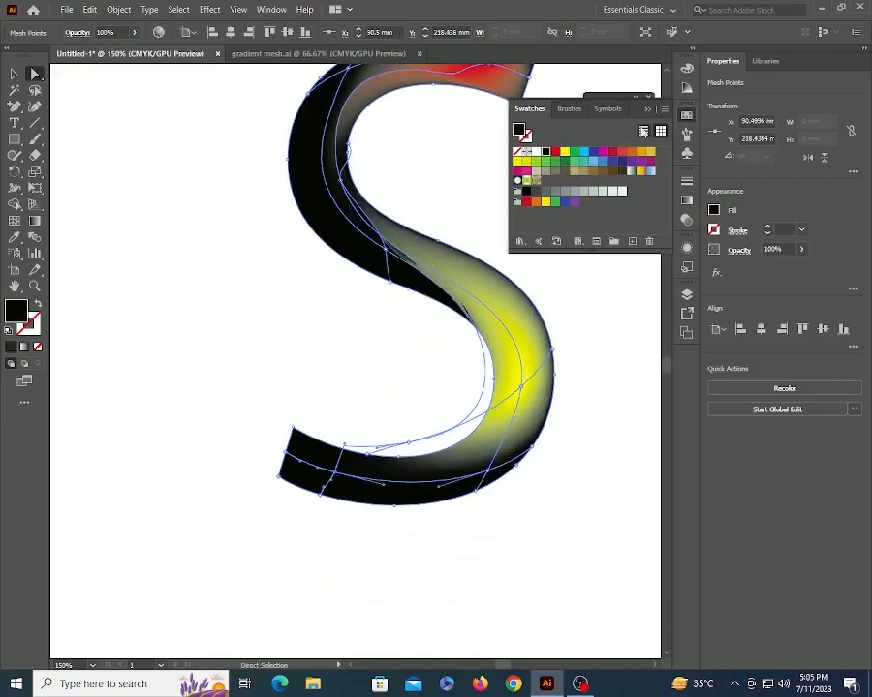
left_click(590, 152)
left_click(632, 152)
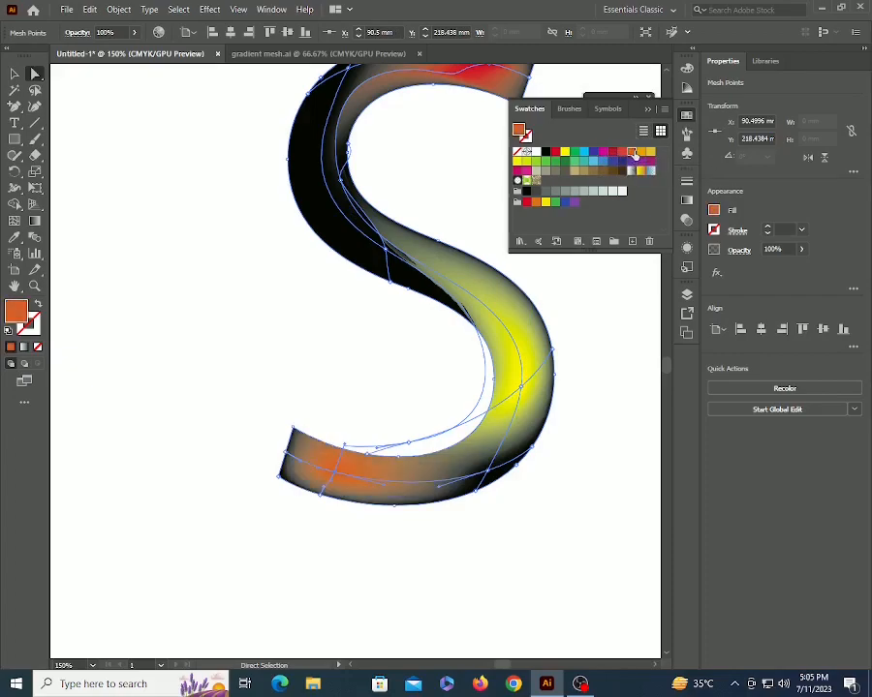
- Color the mesh point on the S's upper-left curve light blue
left_click_drag(332, 150, 327, 315)
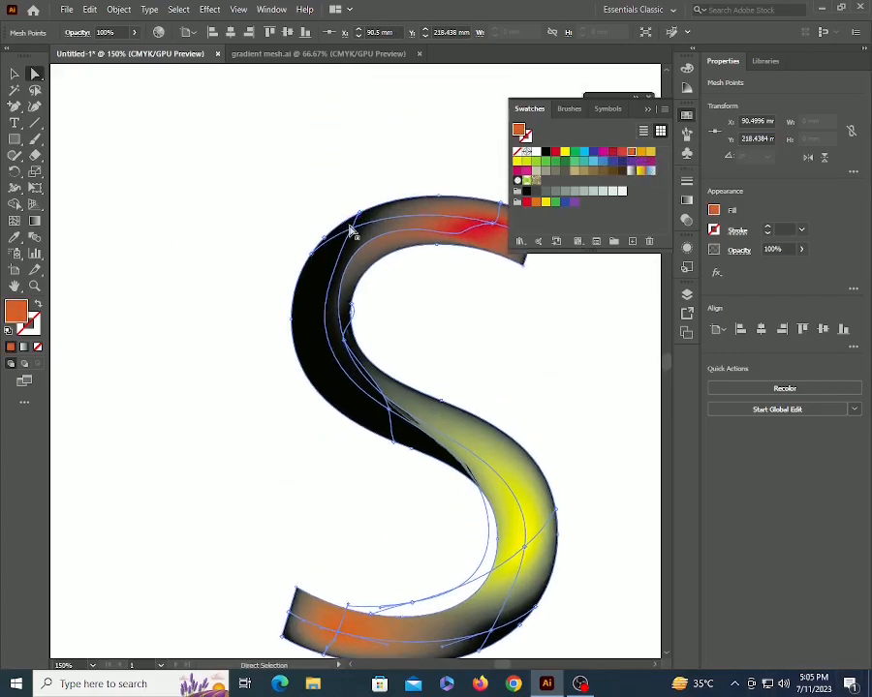
left_click(352, 227)
left_click(583, 152)
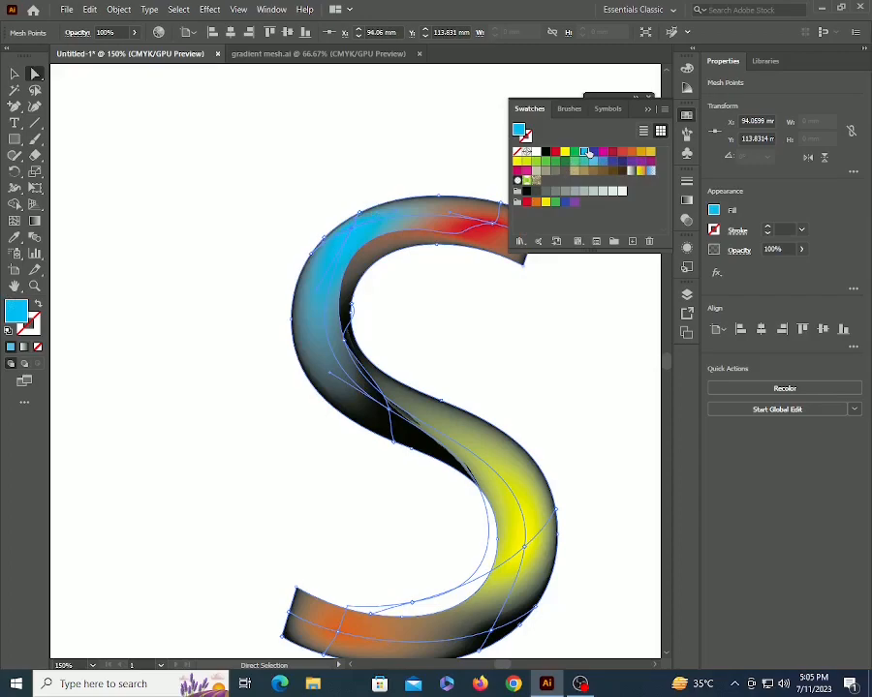
left_click(618, 399)
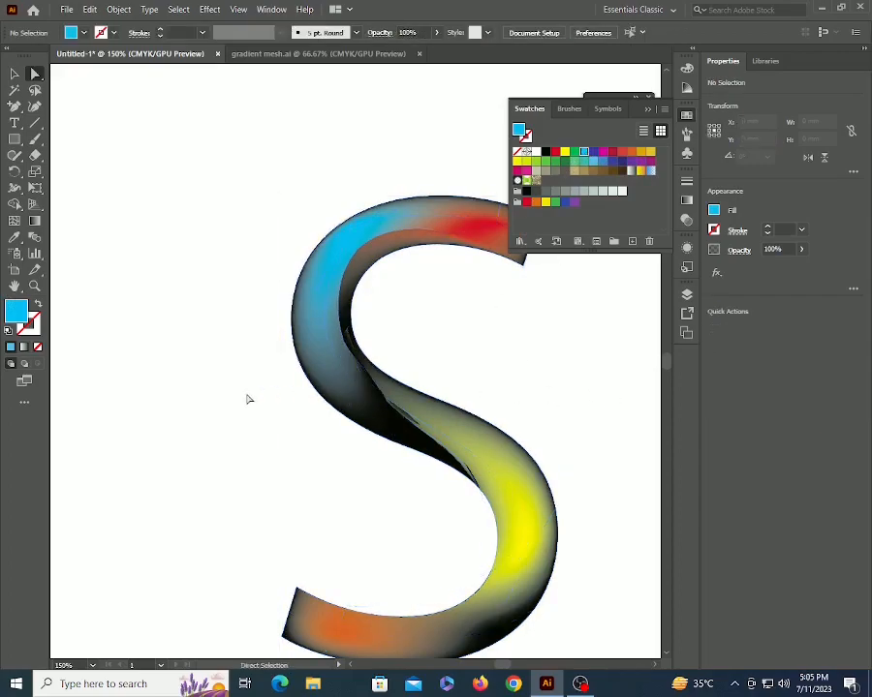
- Color the mesh point in the S's diagonal stroke green and check the whole letter
left_click(389, 396)
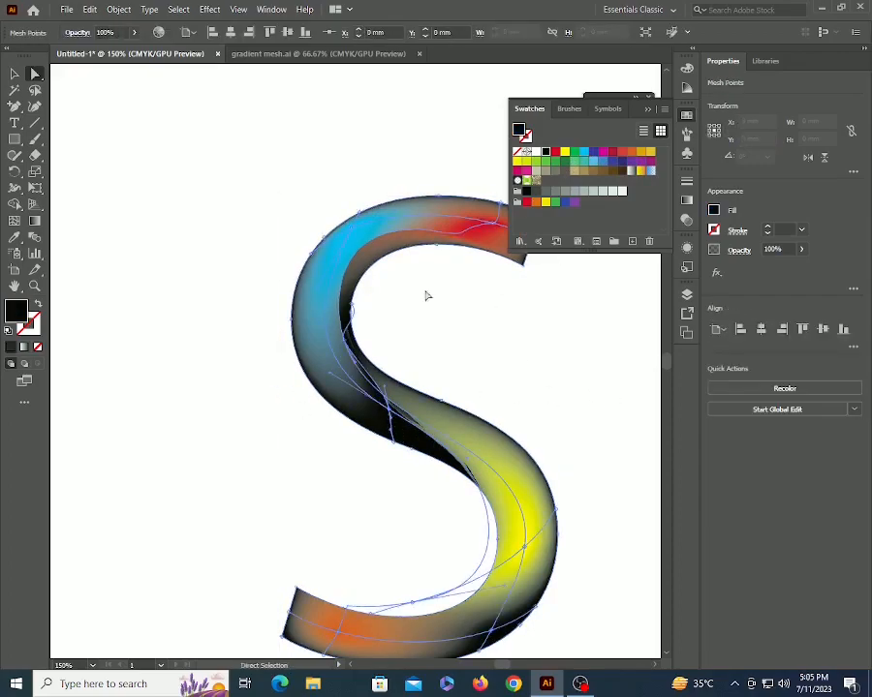
left_click(577, 163)
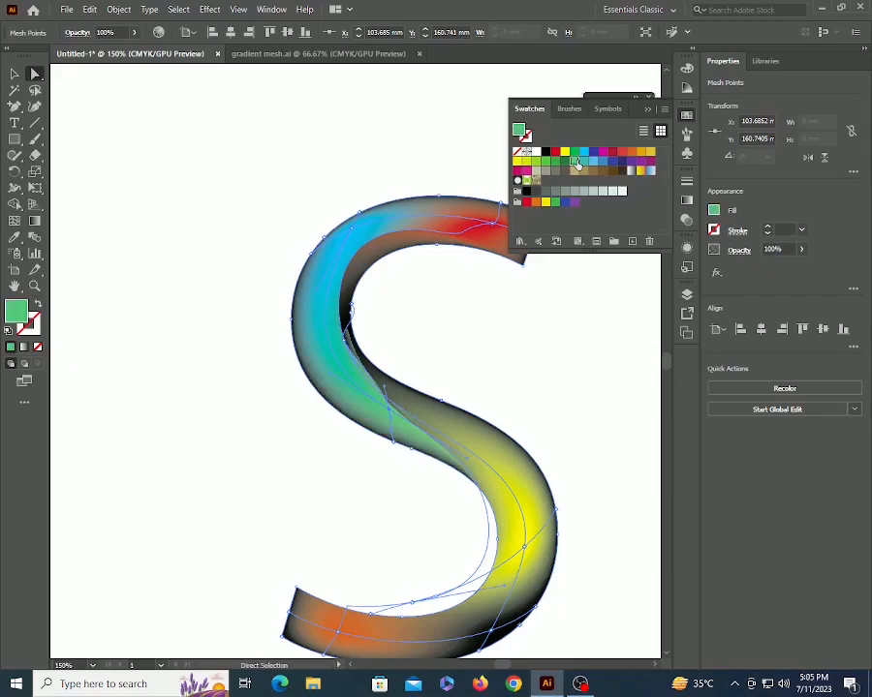
left_click(601, 396)
key("z")
left_click(389, 361, "alt")
left_click(389, 360, "alt")
key("v")
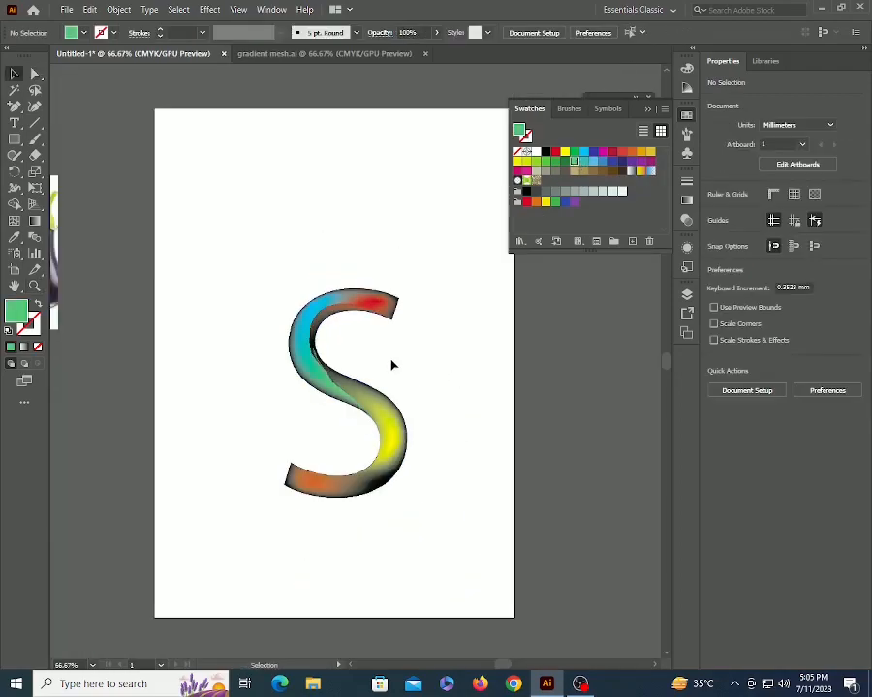
- Color the mesh point in the middle of the S's diagonal stroke white
left_click_drag(387, 435, 359, 337)
left_click(323, 308)
key("z")
left_click(329, 309)
left_click(329, 309)
left_click(329, 308)
left_click_drag(349, 429, 317, 221)
key("a")
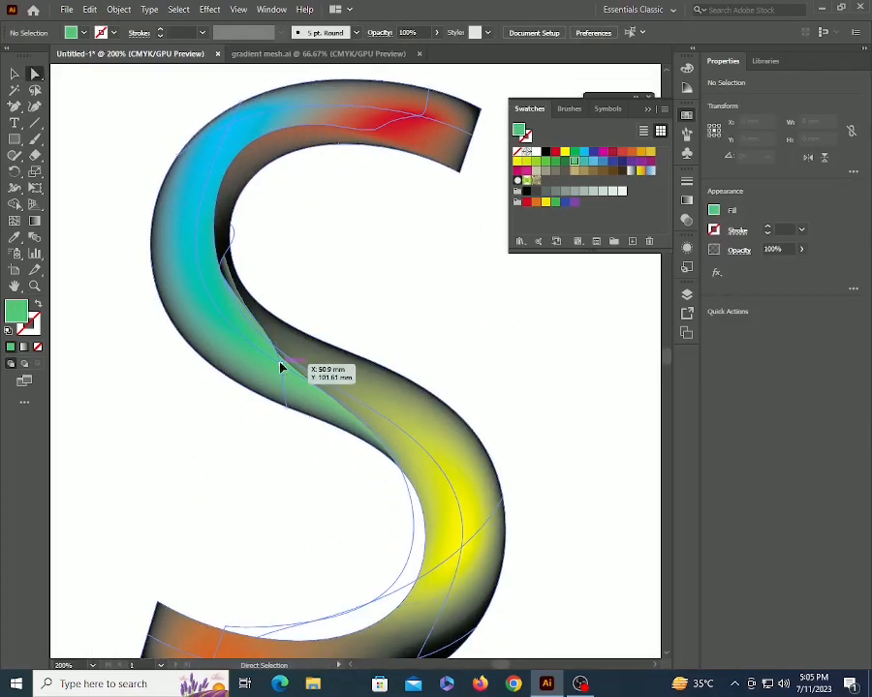
left_click(282, 365)
left_click(536, 151)
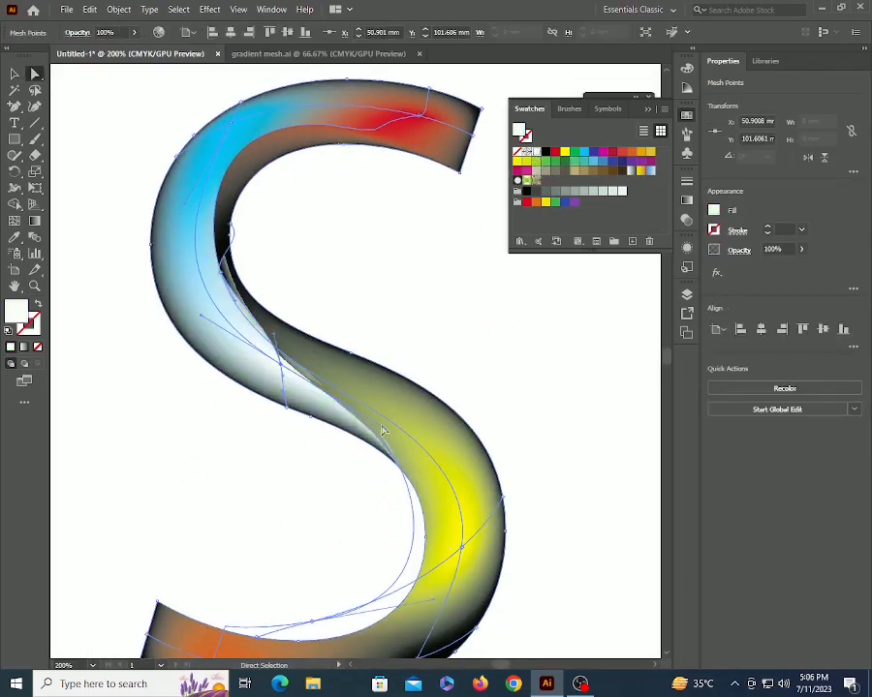
- Move the white mesh point in the S's diagonal stroke about 5 mm to the left, then check the blend
key("ctrl+equal")
key("ctrl+equal")
key("ctrl+shift+a")
left_click(331, 364)
key("z")
double_click(320, 344)
left_click_drag(359, 404, 154, 381)
key("a")
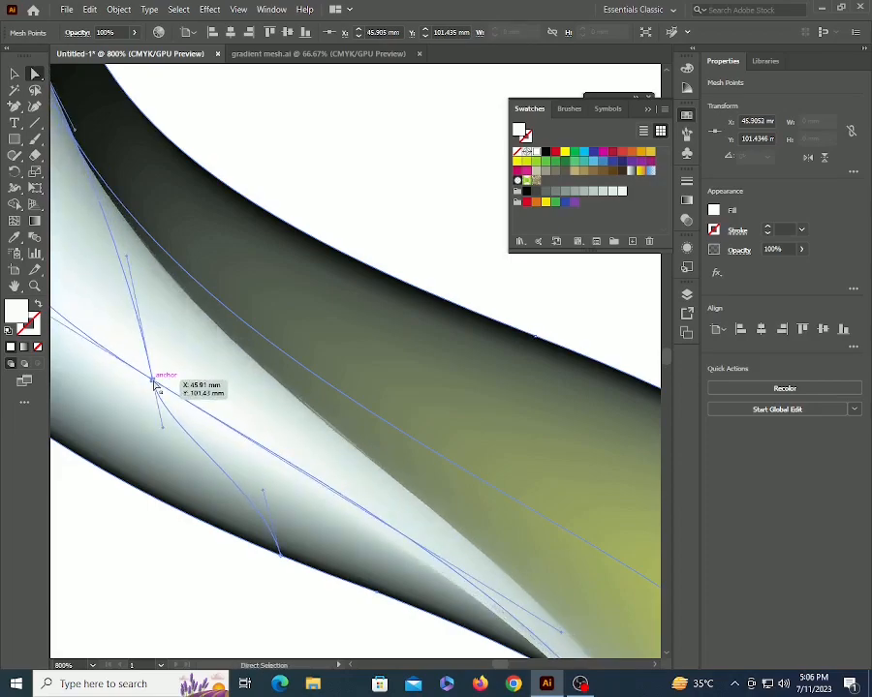
left_click(238, 574)
key("z")
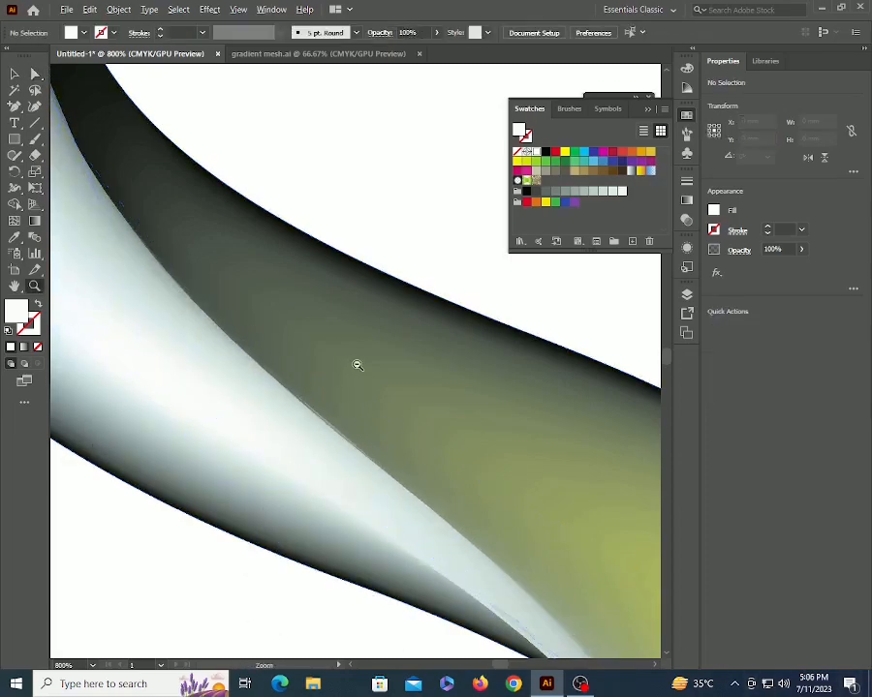
left_click(355, 364, "alt")
left_click(356, 363, "alt")
left_click(460, 363, "alt")
left_click(461, 363, "alt")
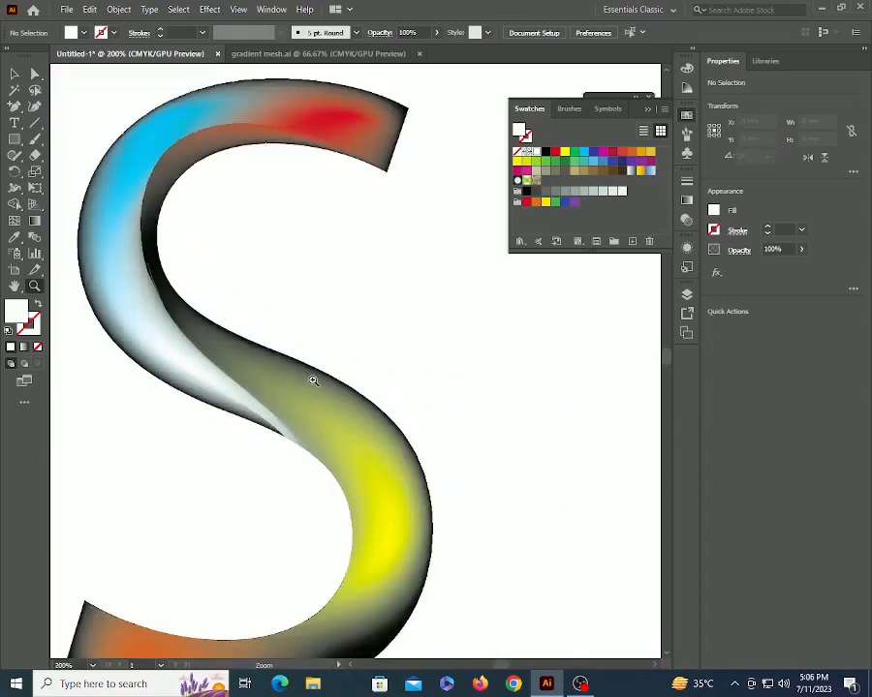
- Recolor the black mesh point in the S's lower-right curve with the pink swatch C=0 M=95 Y=20 K=0
left_click(313, 381, "alt")
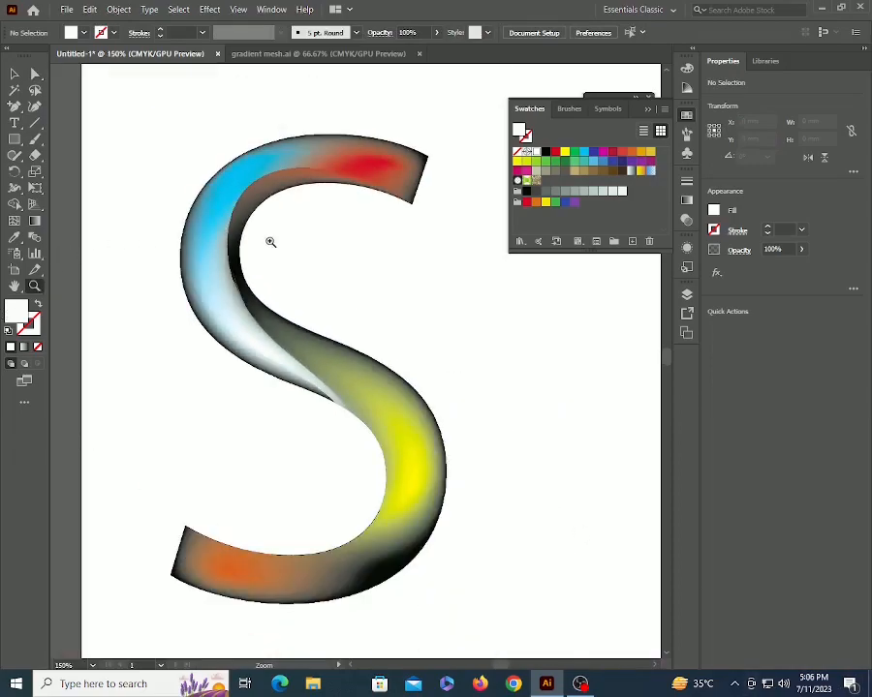
scroll(331, 331, "down", 3)
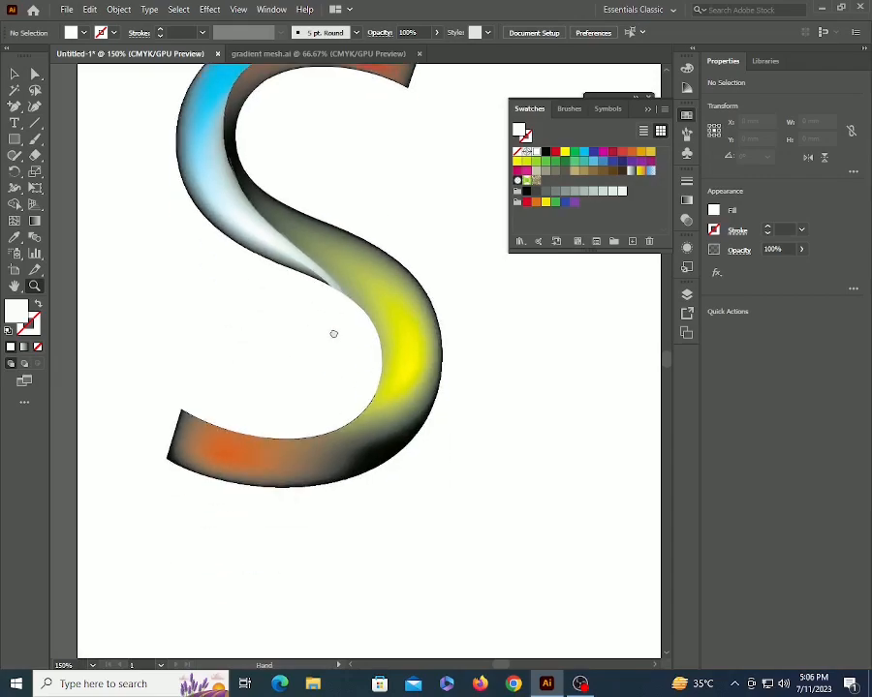
key("a")
left_click(376, 455)
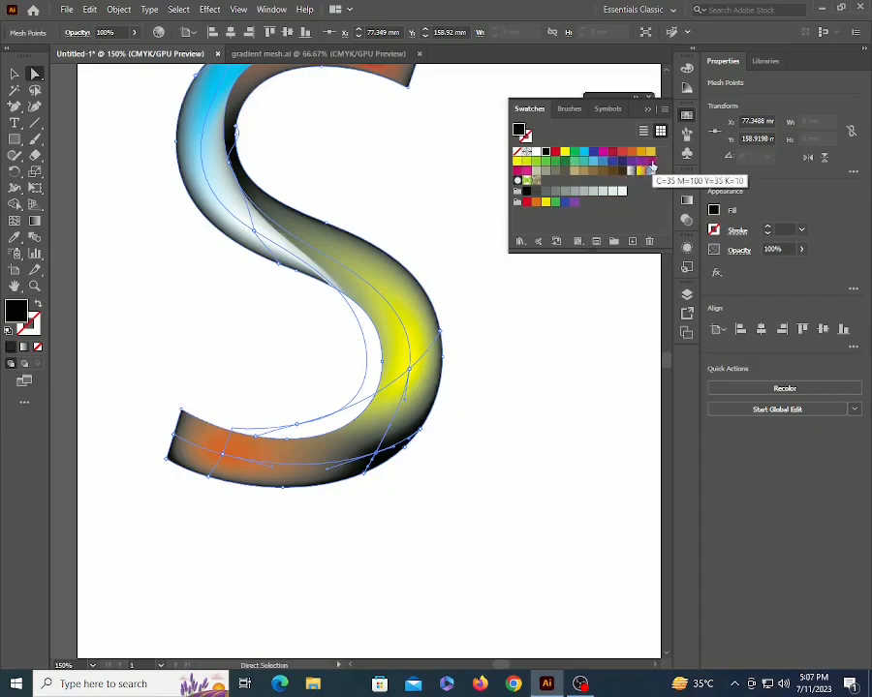
left_click(650, 162)
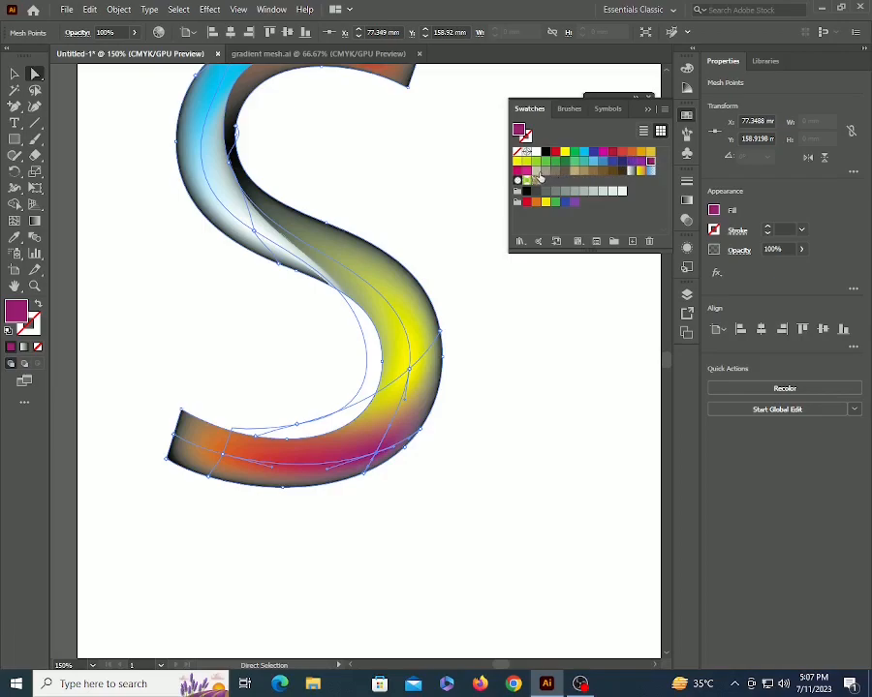
left_click(527, 173)
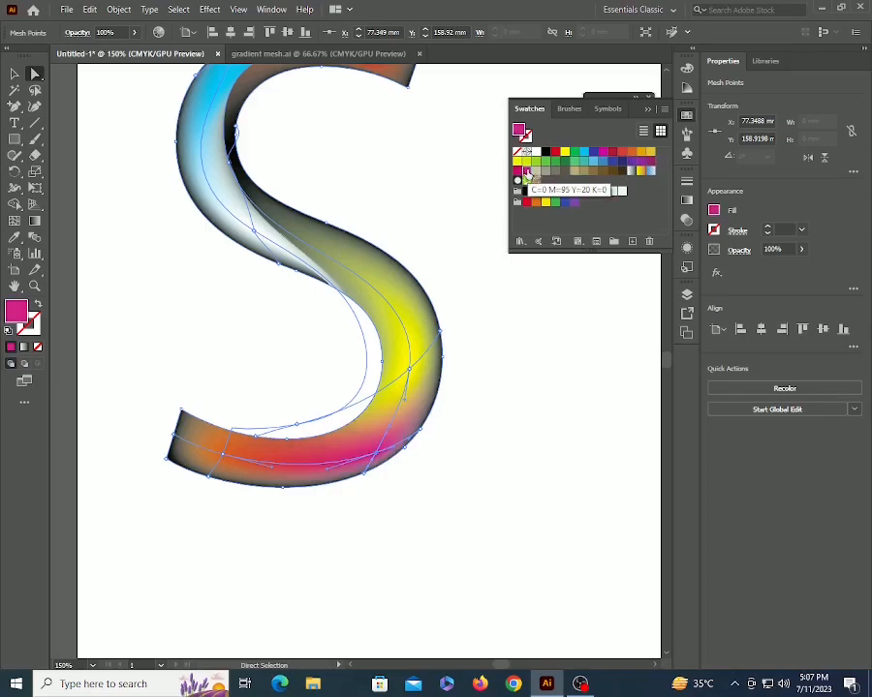
left_click(469, 475)
- Check the whole multicoloured letter S on the artboard and select it as one object
key("z")
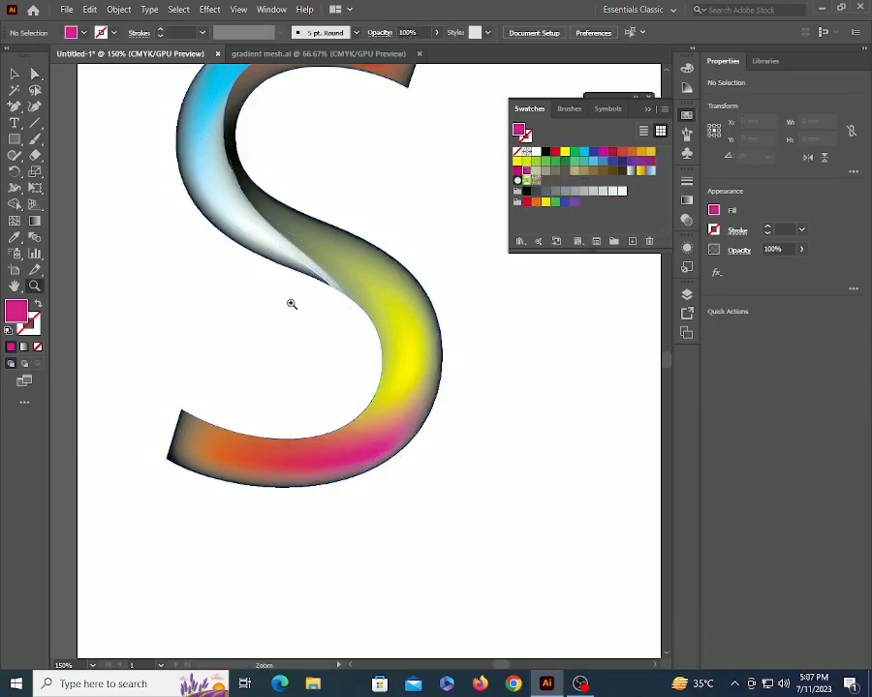
left_click(325, 294, "alt")
left_click(325, 294, "alt")
key("v")
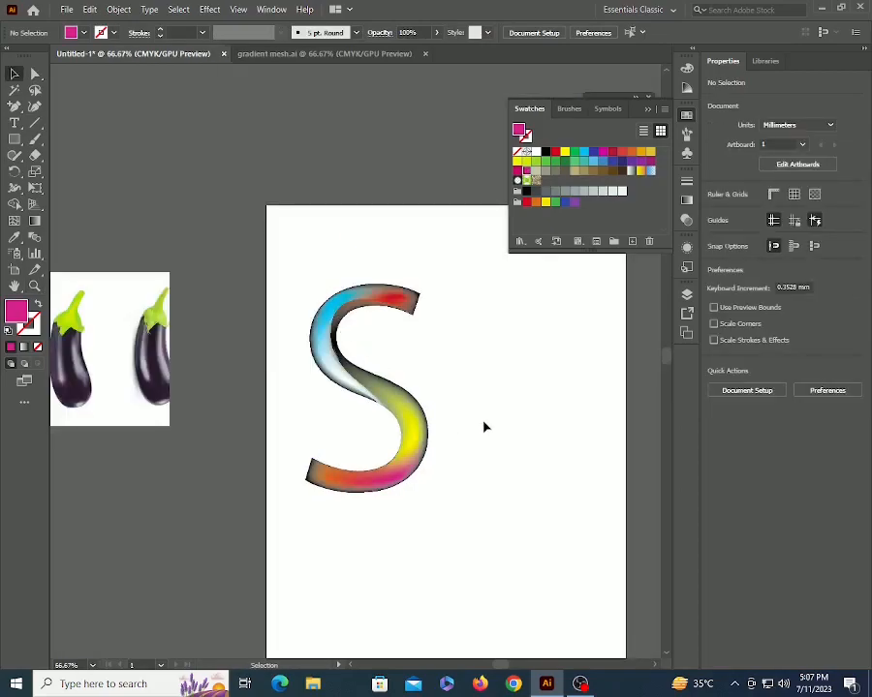
left_click(404, 425)
key("a")
key("v")
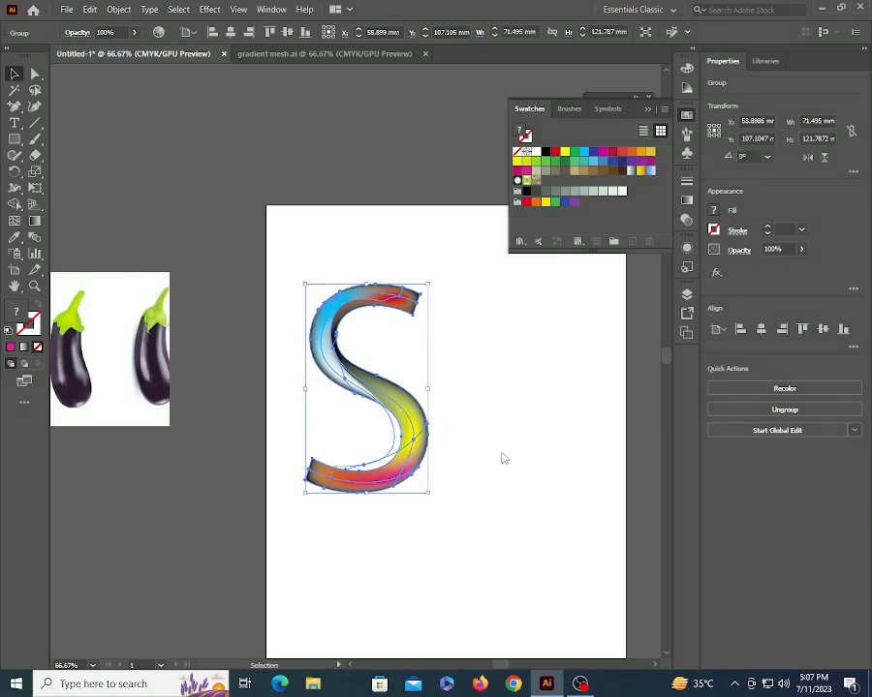